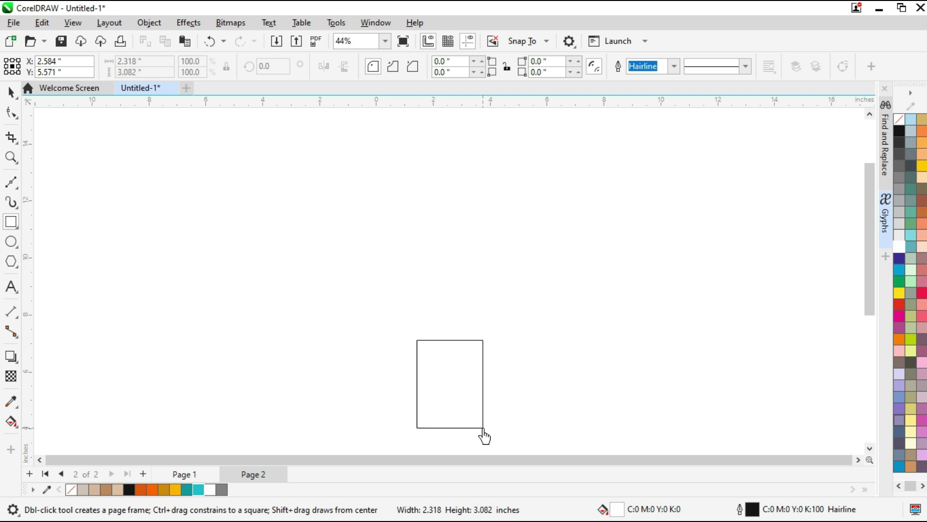
Draw a rectangle about 2.29 by 2.89 inches and convert it to curves for node editing
{"action": "left_click_drag", "start_coordinate": [483, 424], "coordinate": [482, 423]}
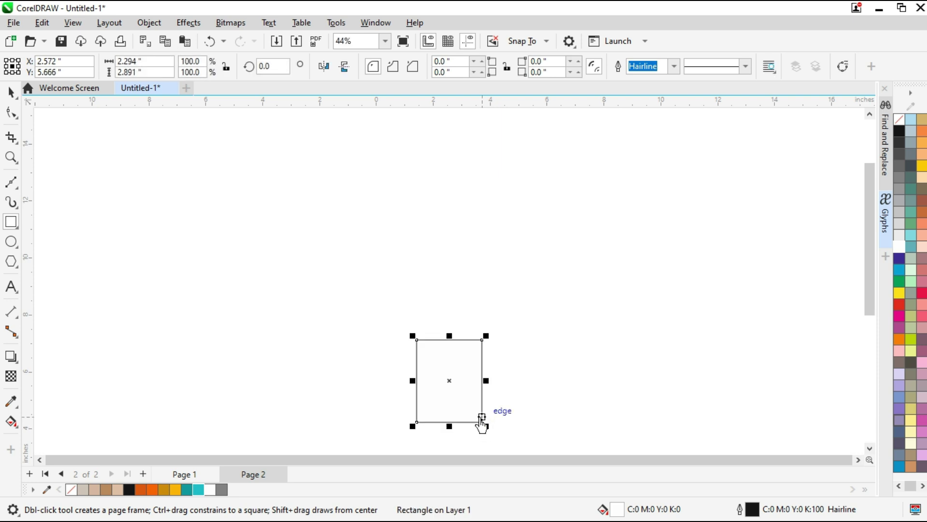
{"action": "key", "text": "F10"}
{"action": "key", "text": "ctrl+q"}
Add a node at the middle of the rectangle's bottom edge and remove both bottom corners to make a downward triangle
{"action": "left_click", "coordinate": [447, 423]}
{"action": "key", "text": "plus"}
{"action": "key", "text": "Delete"}
{"action": "left_click", "coordinate": [482, 421]}
{"action": "key", "text": "Delete"}
{"action": "left_click", "coordinate": [447, 422]}
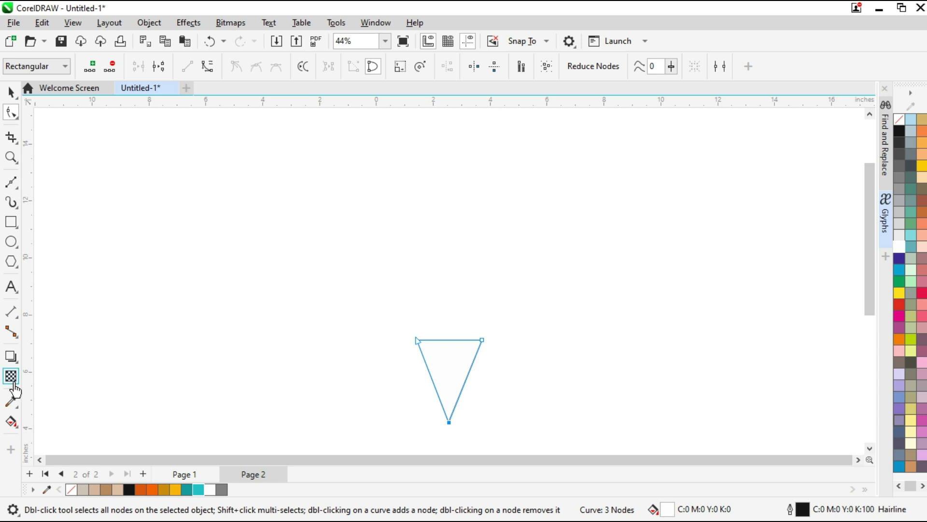
Apply a linear fountain fill running across the triangle from its right edge to its left edge, starting in light beige
{"action": "left_click", "coordinate": [11, 422]}
{"action": "left_click_drag", "start_coordinate": [466, 375], "coordinate": [424, 378]}
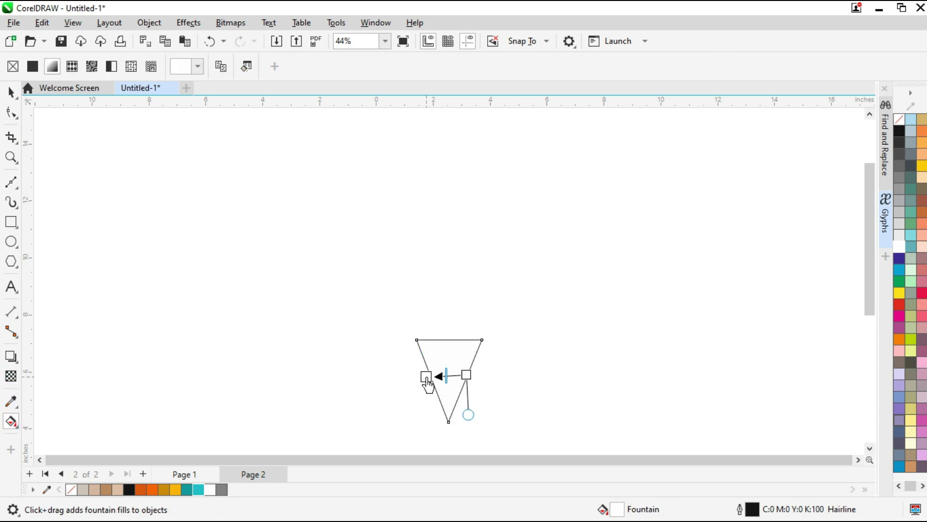
{"action": "left_click", "coordinate": [468, 375]}
{"action": "key", "text": "ctrl+z"}
{"action": "mouse_move", "coordinate": [473, 365]}
{"action": "left_mouse_down"}
{"action": "mouse_move", "coordinate": [428, 367]}
{"action": "mouse_move", "coordinate": [474, 366]}
{"action": "left_mouse_up"}
{"action": "left_click_drag", "start_coordinate": [476, 411], "coordinate": [473, 412]}
{"action": "scroll", "coordinate": [437, 379], "scroll_direction": "up", "scroll_amount": 3}
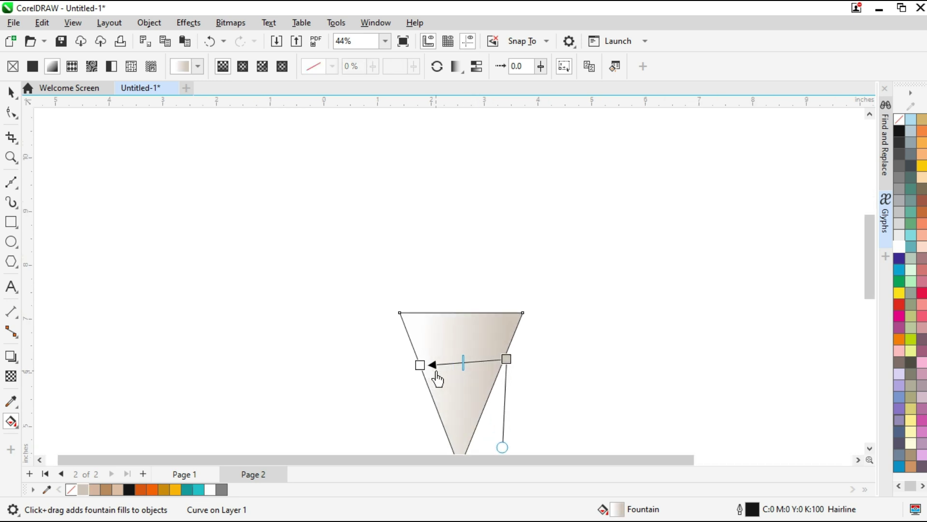
Add light tan and medium brown colour stops inside the triangle's gradient and colour its left end tan for a wood look
{"action": "left_click_drag", "start_coordinate": [410, 361], "coordinate": [404, 358]}
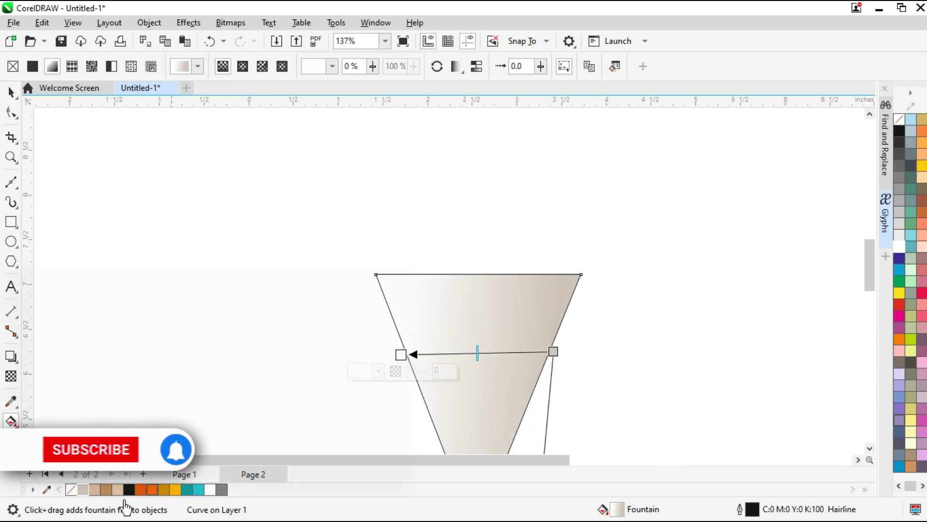
{"action": "left_click_drag", "start_coordinate": [525, 359], "coordinate": [524, 359]}
{"action": "left_click_drag", "start_coordinate": [106, 489], "coordinate": [476, 353]}
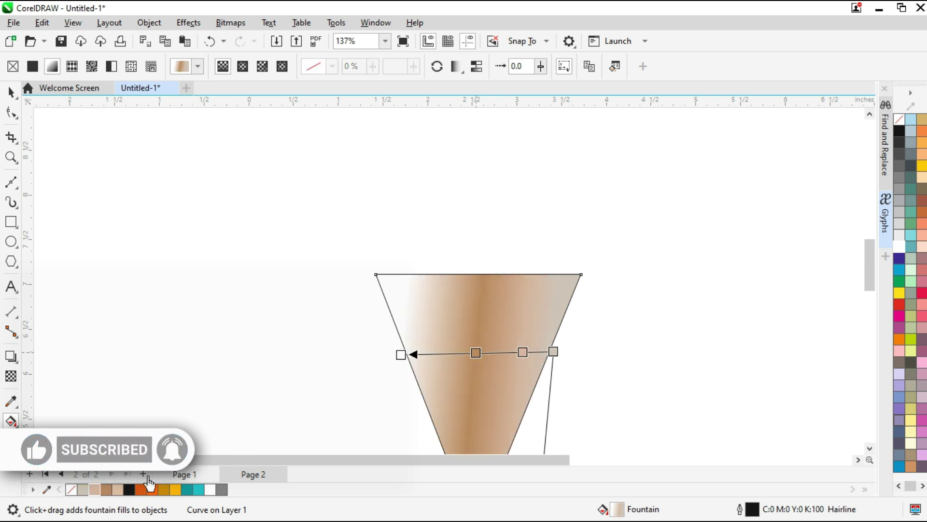
{"action": "left_click_drag", "start_coordinate": [404, 361], "coordinate": [402, 358]}
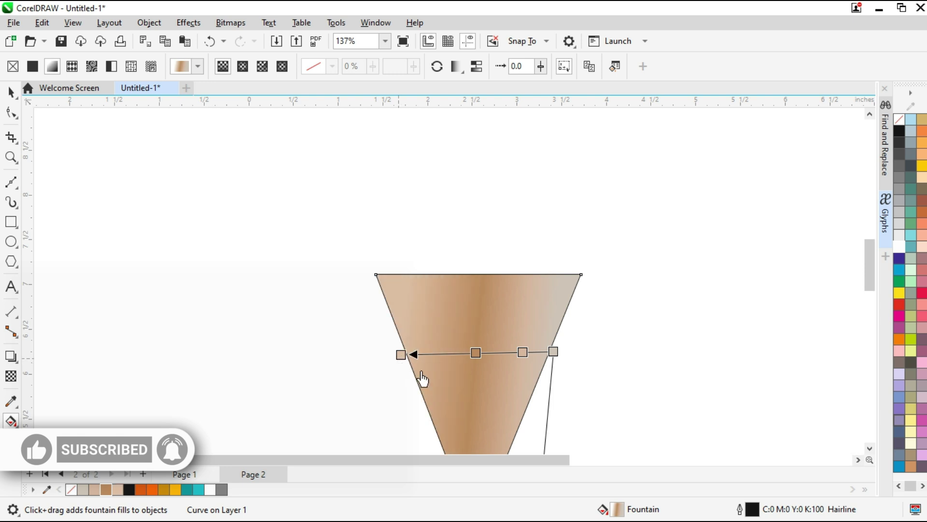
{"action": "mouse_move", "coordinate": [475, 353]}
{"action": "left_mouse_down"}
{"action": "mouse_move", "coordinate": [468, 354]}
{"action": "mouse_move", "coordinate": [519, 354]}
{"action": "mouse_move", "coordinate": [477, 354]}
{"action": "left_mouse_up"}
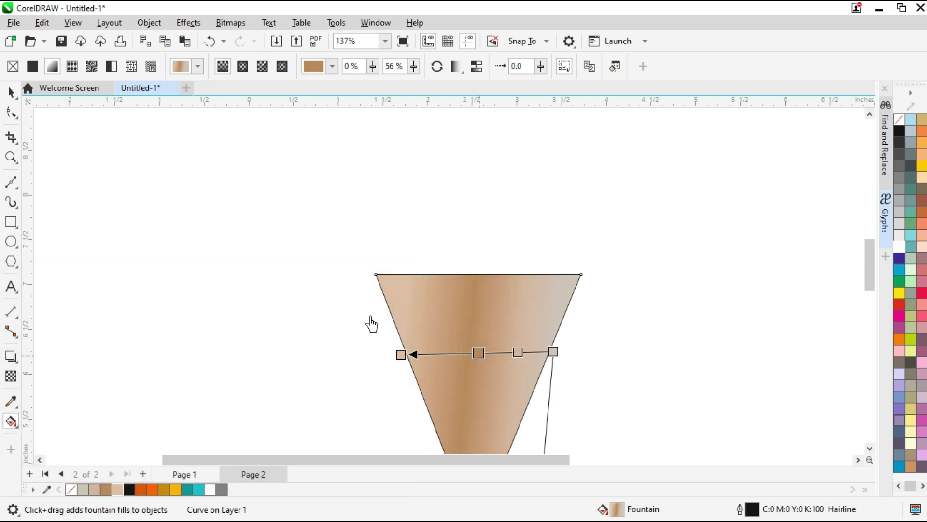
{"action": "left_click", "coordinate": [10, 95]}
{"action": "scroll", "coordinate": [384, 270], "scroll_direction": "down", "scroll_amount": 5}
{"action": "left_click", "coordinate": [526, 387]}
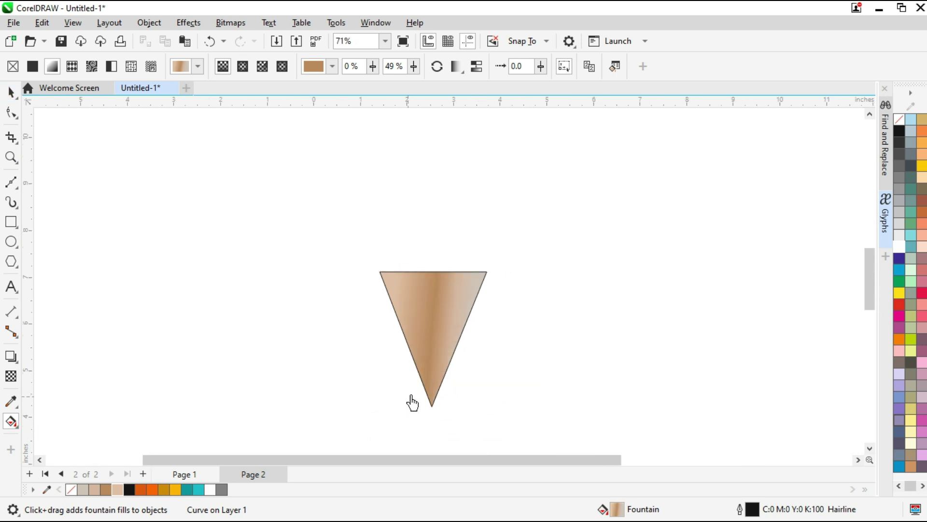
Draw a closed four-point Bézier shape over the triangle's lower point, with a peak in its upper edge, for the pencil lead
{"action": "key", "text": "space"}
{"action": "scroll", "coordinate": [412, 402], "scroll_direction": "up", "scroll_amount": 3}
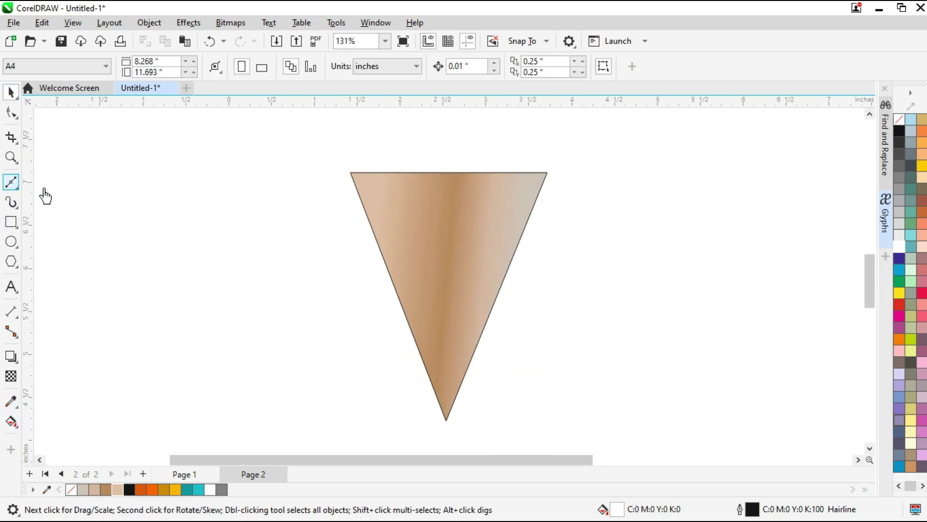
{"action": "key", "text": "F5"}
{"action": "left_click", "coordinate": [447, 420]}
{"action": "left_click", "coordinate": [425, 368]}
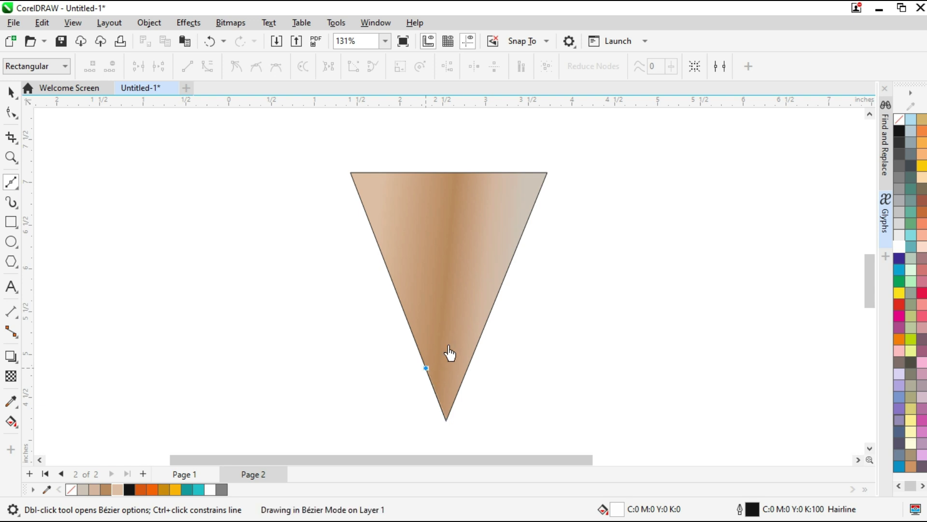
{"action": "left_click", "coordinate": [448, 342]}
{"action": "left_click", "coordinate": [472, 357]}
{"action": "left_click", "coordinate": [447, 421]}
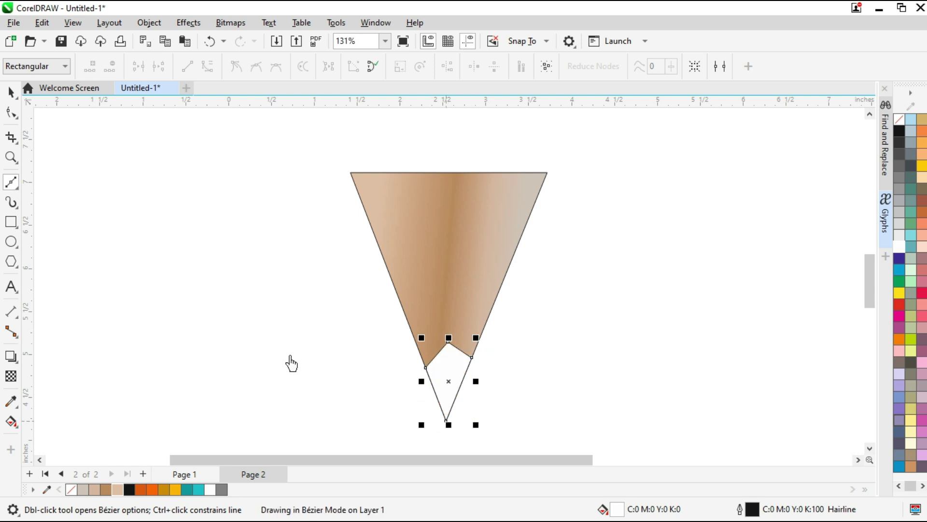
Convert the lead shape's two upper segments to curves and bend them slightly inward
{"action": "left_click", "coordinate": [10, 112]}
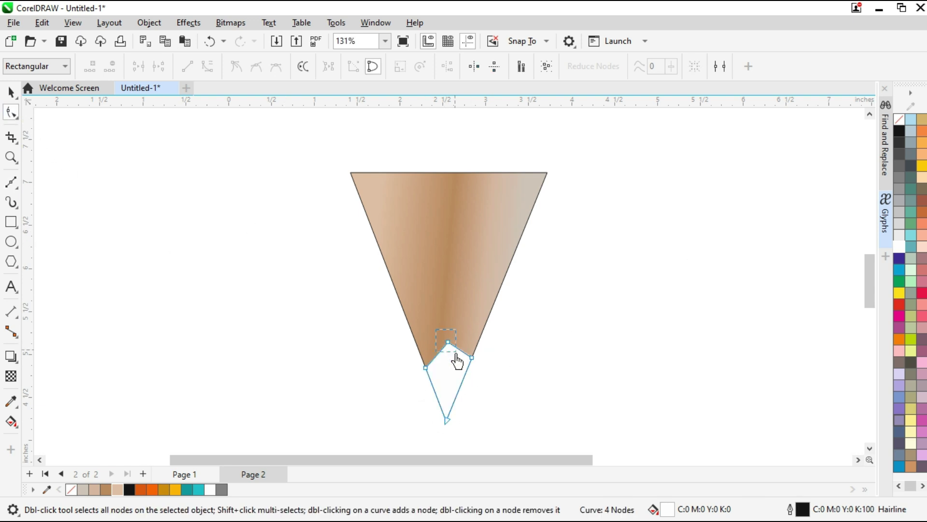
{"action": "left_click_drag", "start_coordinate": [409, 325], "coordinate": [490, 384]}
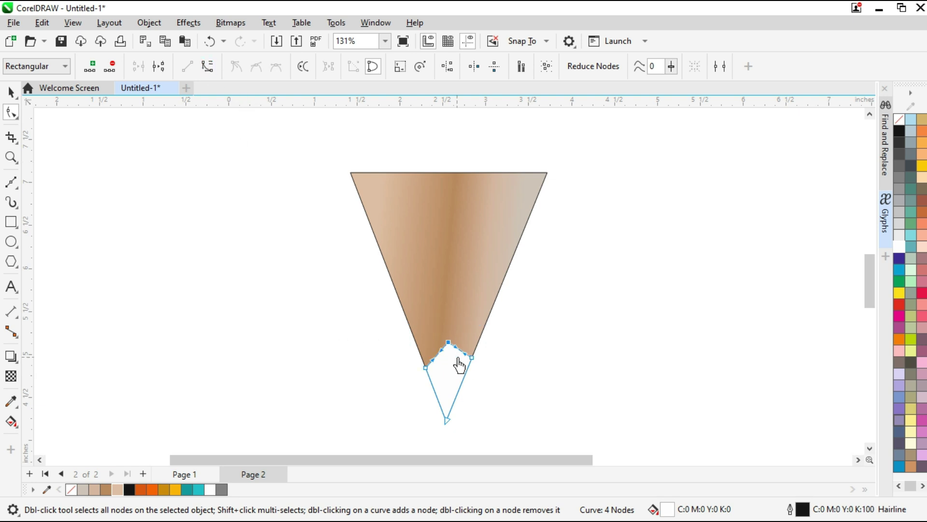
{"action": "scroll", "coordinate": [459, 366], "scroll_direction": "up", "scroll_amount": 3}
{"action": "left_click_drag", "start_coordinate": [432, 358], "coordinate": [422, 373]}
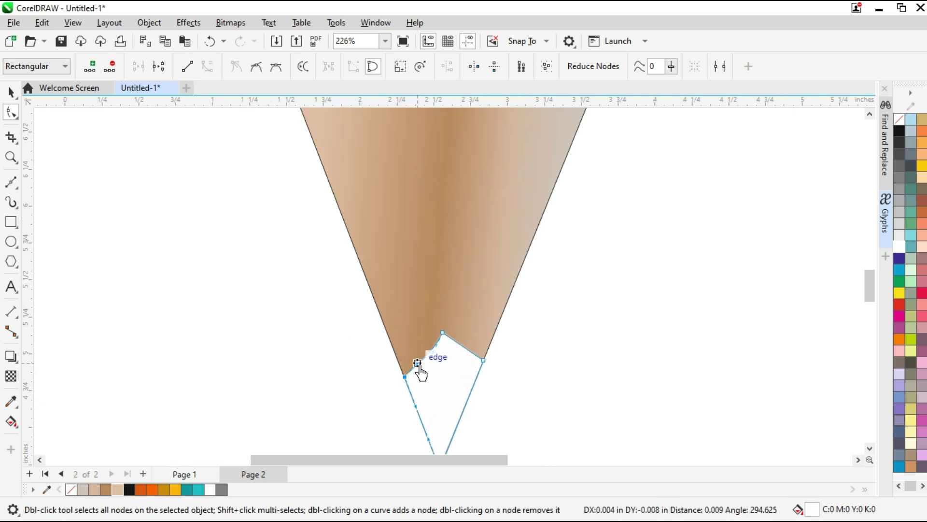
{"action": "left_click_drag", "start_coordinate": [459, 351], "coordinate": [467, 360]}
Fill the lead shape with a horizontal fountain fill that has grey ends and black in the middle
{"action": "left_click", "coordinate": [13, 425]}
{"action": "left_click_drag", "start_coordinate": [469, 392], "coordinate": [413, 392]}
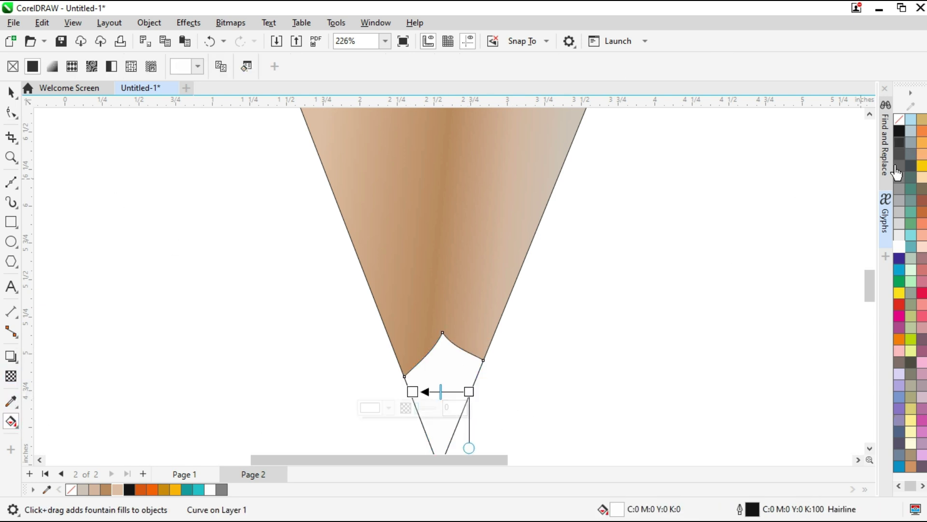
{"action": "left_click_drag", "start_coordinate": [467, 398], "coordinate": [413, 392]}
{"action": "left_click_drag", "start_coordinate": [899, 132], "coordinate": [450, 405]}
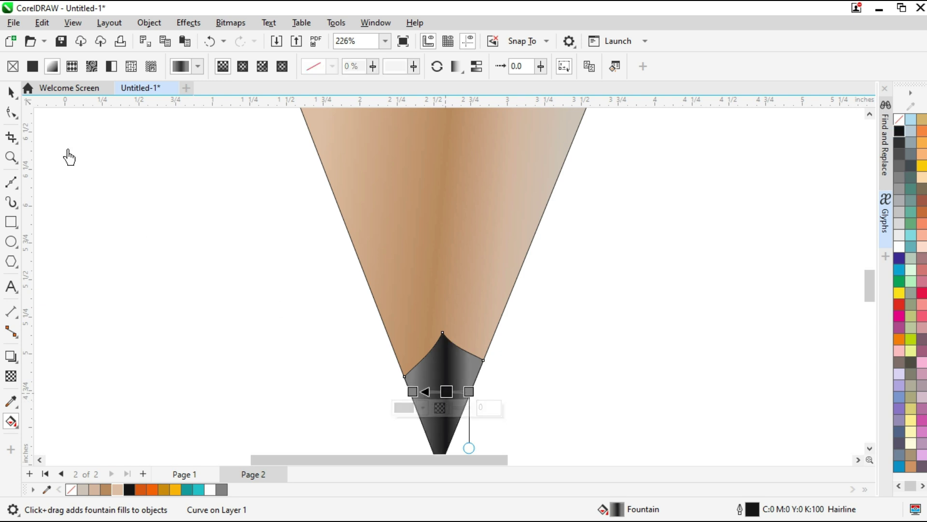
{"action": "left_click", "coordinate": [11, 92]}
Draw a tall narrow rectangle about 0.56 by 5.69 inches above and beside the wooden cone for the pencil body
{"action": "scroll", "coordinate": [325, 325], "scroll_direction": "down", "scroll_amount": 2}
{"action": "left_click", "coordinate": [385, 41]}
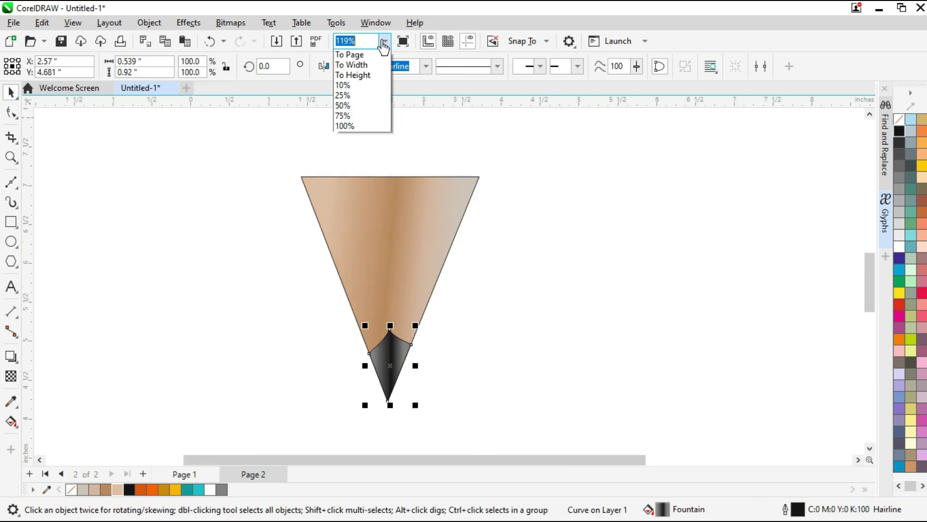
{"action": "left_click", "coordinate": [408, 108]}
{"action": "scroll", "coordinate": [422, 151], "scroll_direction": "up", "scroll_amount": 1}
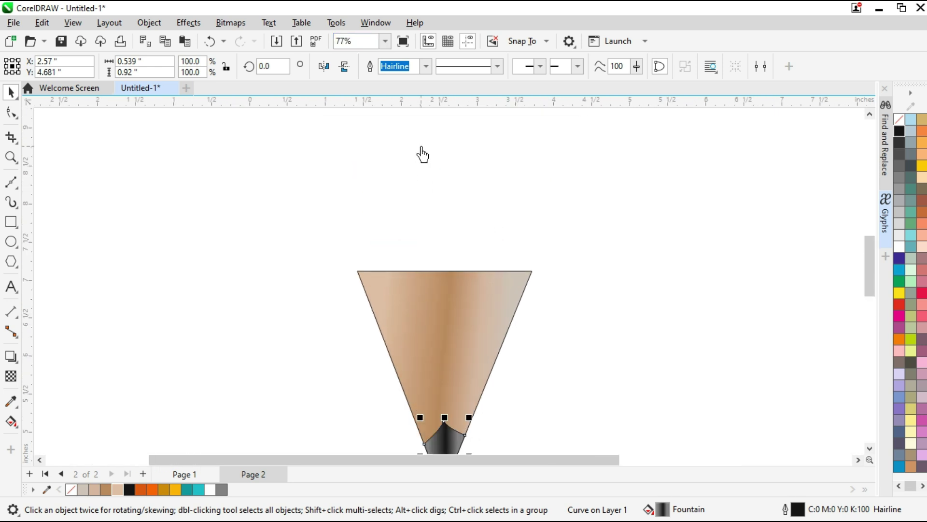
{"action": "scroll", "coordinate": [427, 263], "scroll_direction": "down", "scroll_amount": 2}
{"action": "scroll", "coordinate": [499, 377], "scroll_direction": "down", "scroll_amount": 1}
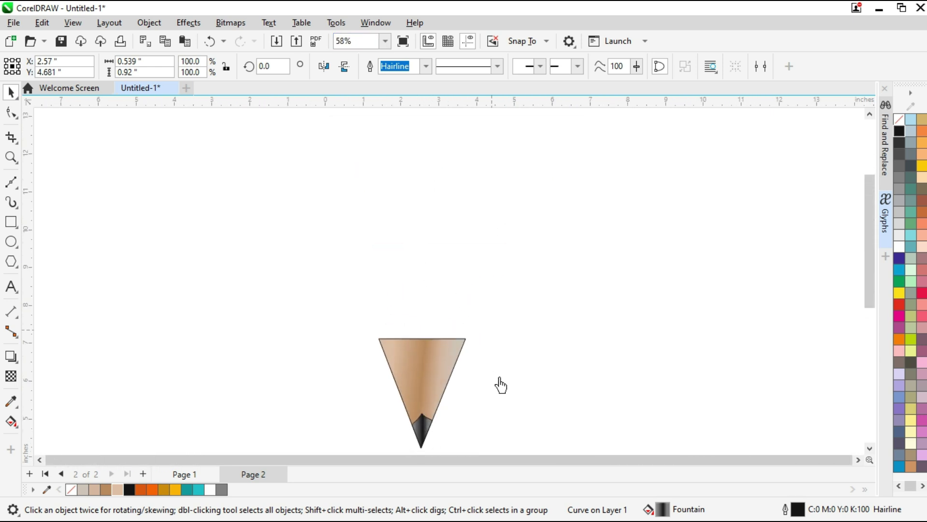
{"action": "left_click", "coordinate": [499, 377]}
{"action": "left_click", "coordinate": [10, 221]}
{"action": "left_click_drag", "start_coordinate": [364, 167], "coordinate": [382, 354]}
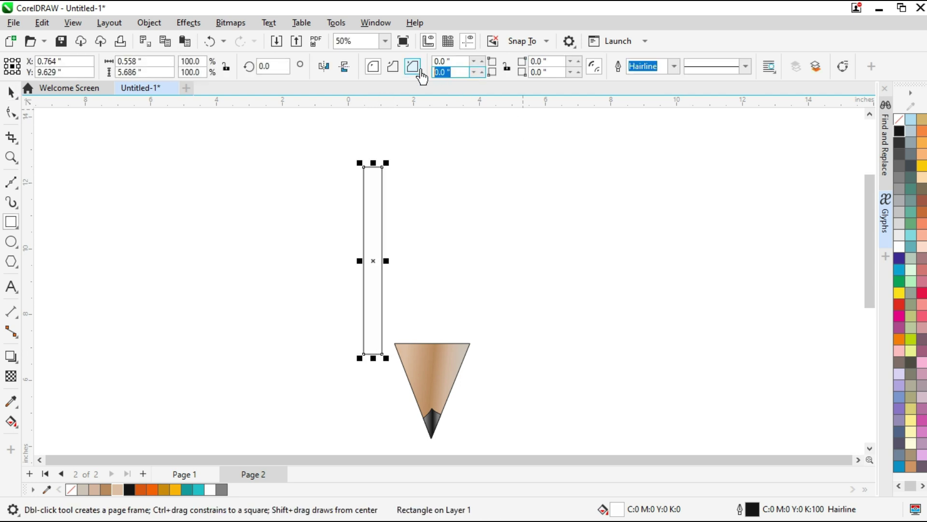
Round the tall rectangle's two bottom corners with a 0.25 inch radius
{"action": "left_click", "coordinate": [545, 72]}
{"action": "type", "text": "0.25"}
{"action": "left_click", "coordinate": [11, 92]}
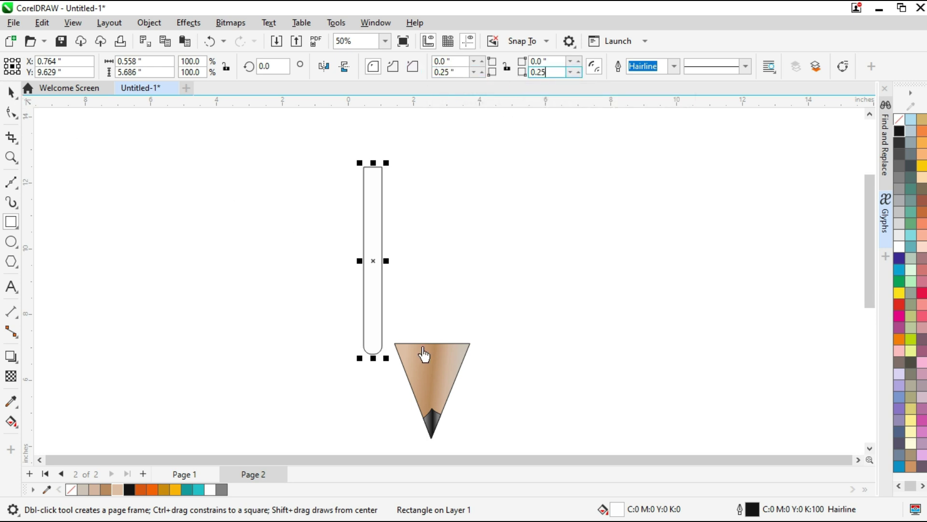
Narrow the rounded rectangle to about 0.45 inch wide and place its lower end at the cone's upper-left corner
{"action": "scroll", "coordinate": [489, 366], "scroll_direction": "up", "scroll_amount": 3}
{"action": "scroll", "coordinate": [251, 340], "scroll_direction": "up", "scroll_amount": 1}
{"action": "left_click", "coordinate": [323, 356]}
{"action": "left_click", "coordinate": [331, 325]}
{"action": "left_click_drag", "start_coordinate": [345, 197], "coordinate": [337, 201]}
{"action": "left_click_drag", "start_coordinate": [321, 307], "coordinate": [375, 300]}
Place a copy of the rounded rectangle beside the first and nudge it left so their edges meet
{"action": "scroll", "coordinate": [372, 333], "scroll_direction": "up", "scroll_amount": 2}
{"action": "scroll", "coordinate": [387, 379], "scroll_direction": "up", "scroll_amount": 1}
{"action": "left_click_drag", "start_coordinate": [393, 341], "coordinate": [428, 339]}
{"action": "key", "text": "Left"}
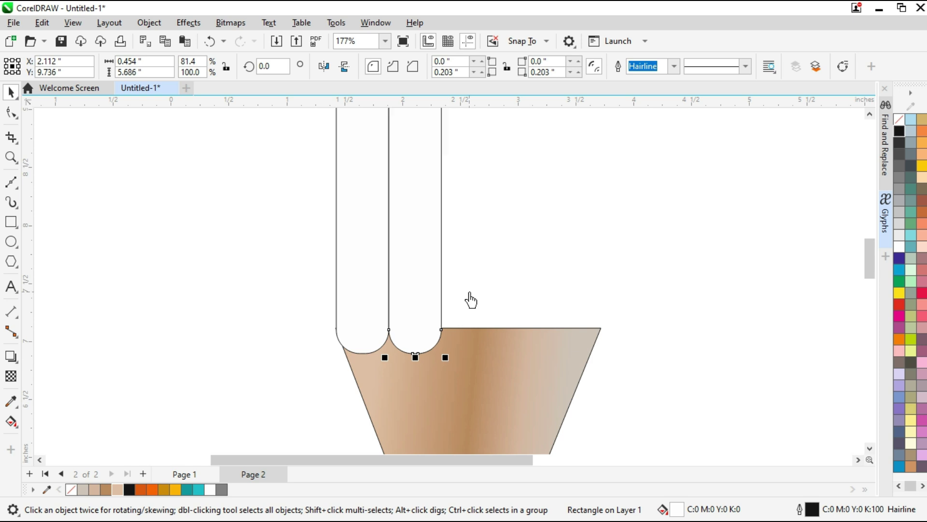
{"action": "key", "text": "Left"}
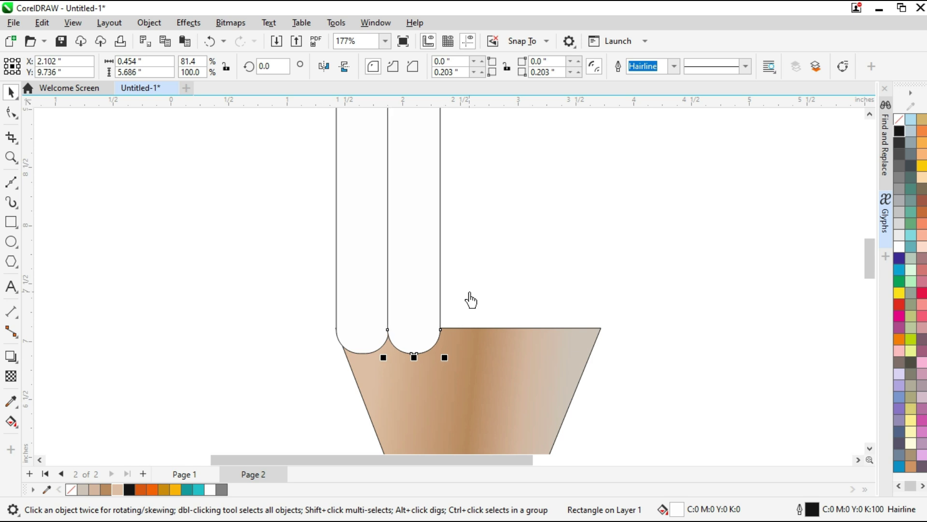
{"action": "key", "text": "ctrl+z"}
Duplicate the second rounded rectangle to its right and repeat the duplication to complete four adjoining strips
{"action": "left_click", "coordinate": [418, 304]}
{"action": "left_click", "coordinate": [411, 320]}
{"action": "left_click_drag", "start_coordinate": [456, 332], "coordinate": [465, 331]}
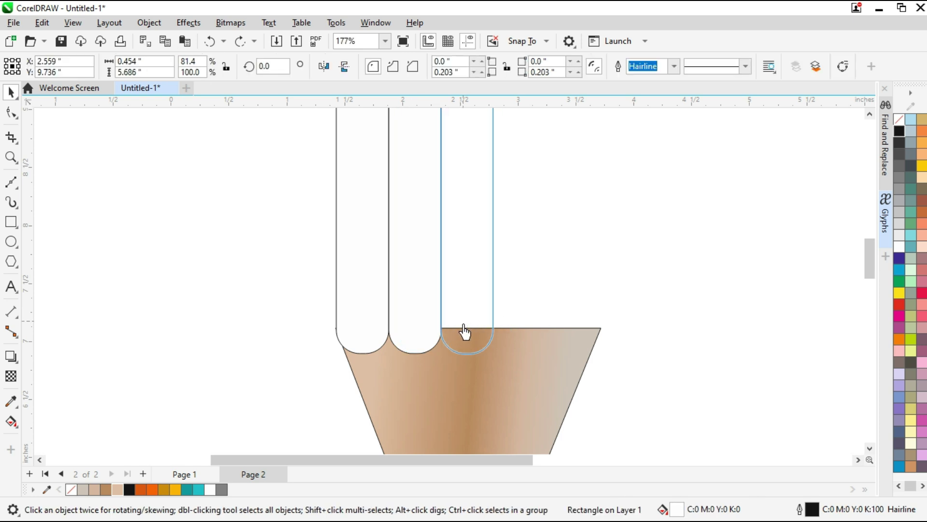
{"action": "key", "text": "ctrl+r"}
Narrow the wooden cone to about 1.89 inches so its top matches the combined width of the four strips
{"action": "left_click", "coordinate": [422, 316], "text": "shift"}
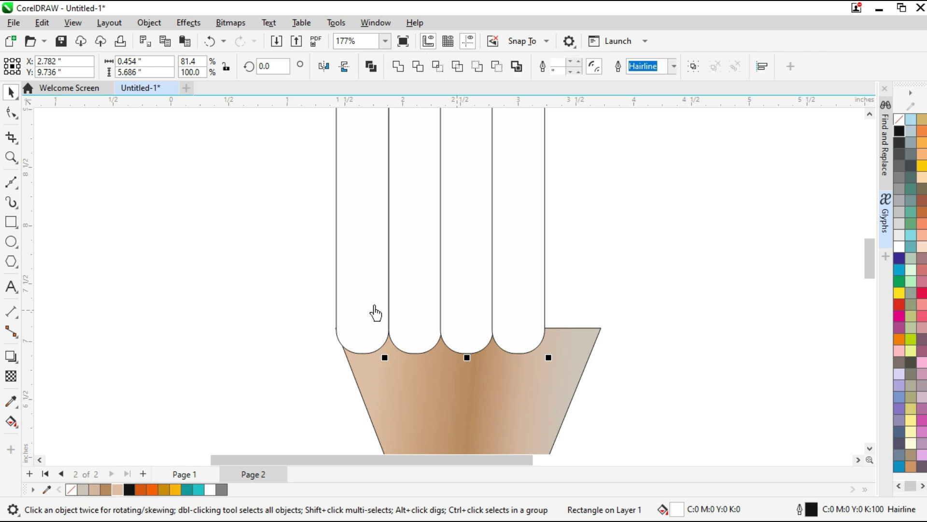
{"action": "scroll", "coordinate": [501, 323], "scroll_direction": "down", "scroll_amount": 2}
{"action": "left_click_drag", "start_coordinate": [531, 151], "coordinate": [537, 149]}
{"action": "left_click", "coordinate": [498, 361]}
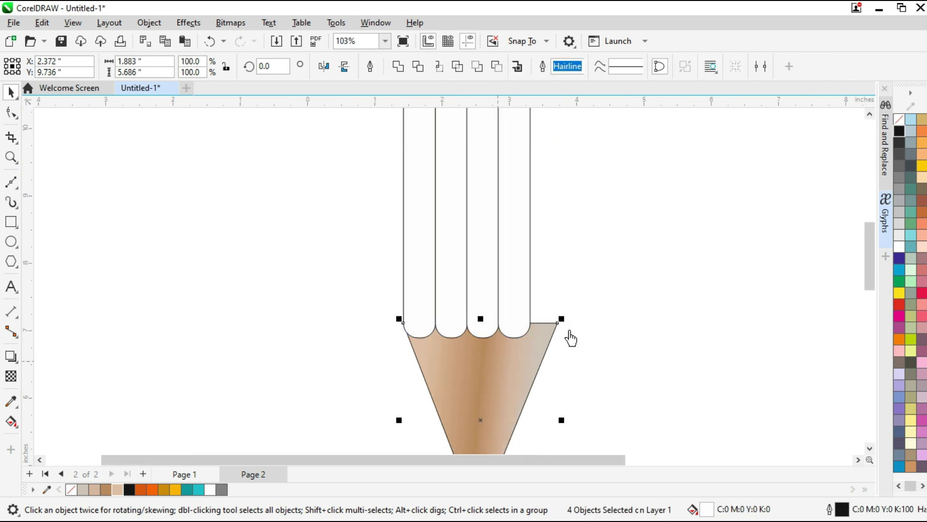
{"action": "left_click_drag", "start_coordinate": [559, 425], "coordinate": [536, 416]}
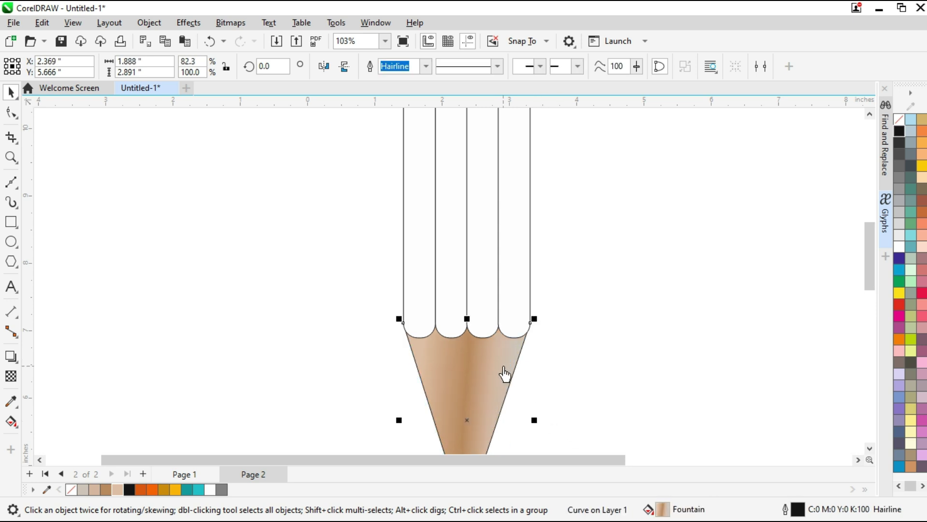
Move the black lead shape left so its lower tip sits on the narrowed cone's point
{"action": "scroll", "coordinate": [415, 401], "scroll_direction": "down", "scroll_amount": 4}
{"action": "left_click", "coordinate": [507, 331]}
{"action": "scroll", "coordinate": [444, 346], "scroll_direction": "up", "scroll_amount": 2}
{"action": "scroll", "coordinate": [419, 280], "scroll_direction": "down", "scroll_amount": 2}
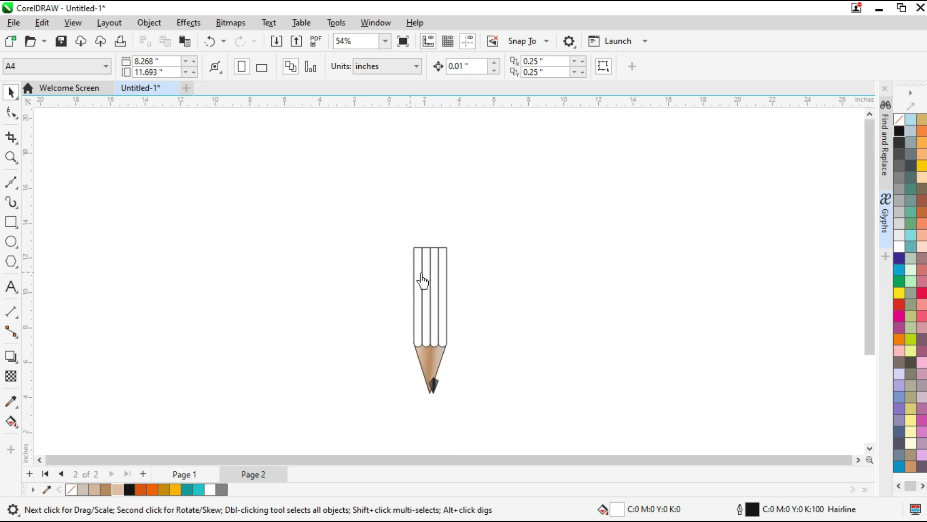
{"action": "scroll", "coordinate": [429, 411], "scroll_direction": "up", "scroll_amount": 3}
{"action": "scroll", "coordinate": [442, 360], "scroll_direction": "up", "scroll_amount": 2}
{"action": "scroll", "coordinate": [439, 387], "scroll_direction": "up", "scroll_amount": 3}
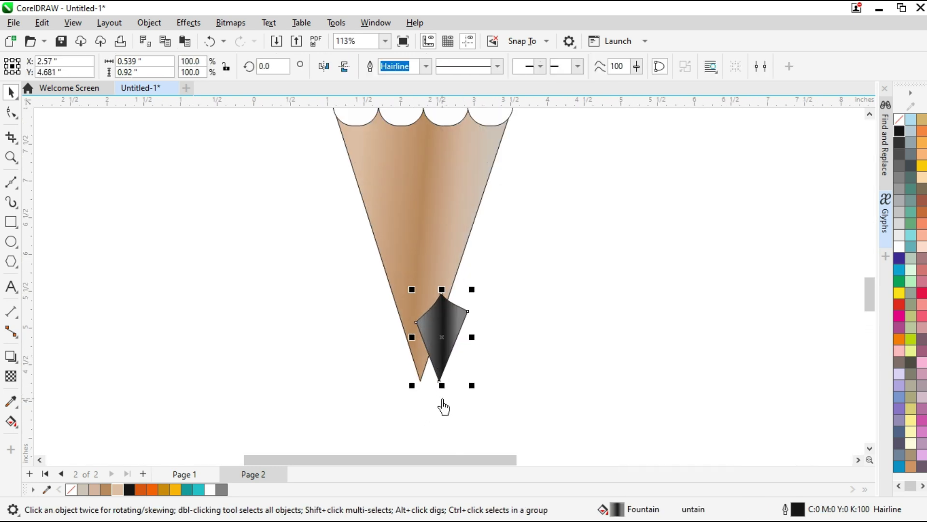
{"action": "left_click_drag", "start_coordinate": [435, 379], "coordinate": [411, 376]}
PowerClip the lead shape inside the wooden cone
{"action": "right_click", "coordinate": [430, 300]}
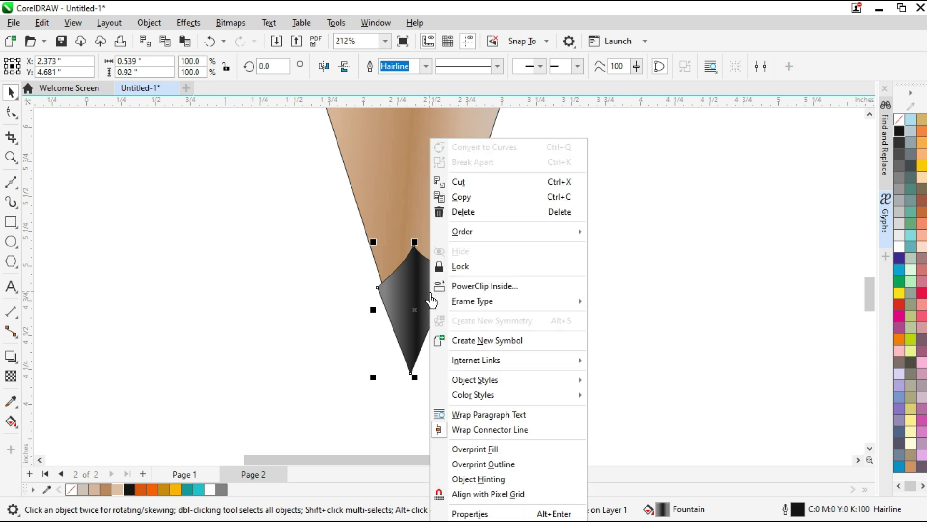
{"action": "left_click", "coordinate": [484, 286]}
{"action": "left_click", "coordinate": [447, 227]}
{"action": "scroll", "coordinate": [492, 325], "scroll_direction": "down", "scroll_amount": 5}
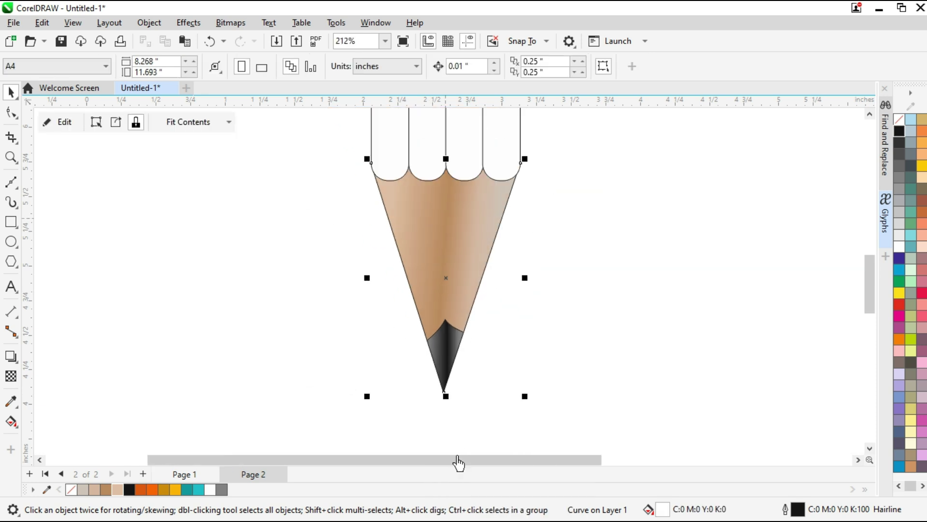
Apply a vertical fountain fill to the first body strip, running from black at the top to dark grey at the rounded end
{"action": "scroll", "coordinate": [442, 316], "scroll_direction": "up", "scroll_amount": 5}
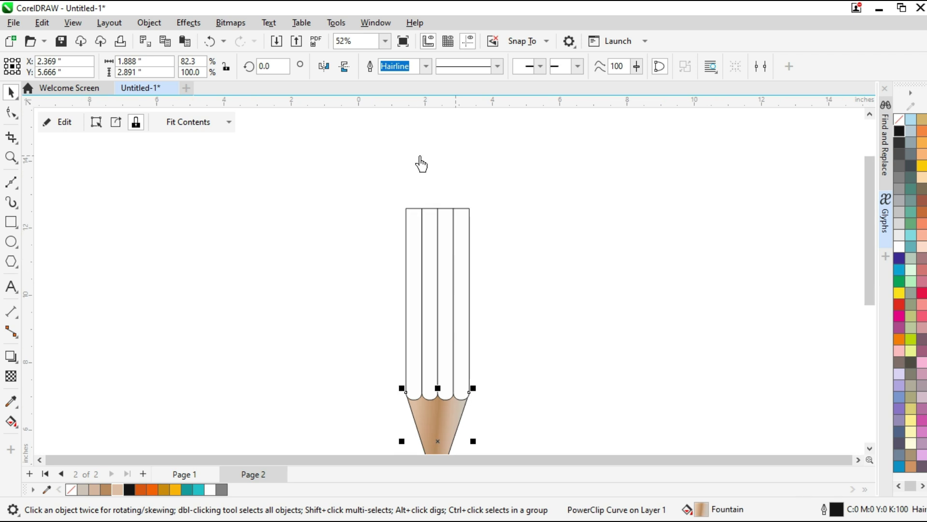
{"action": "left_click", "coordinate": [329, 363]}
{"action": "left_click", "coordinate": [406, 263]}
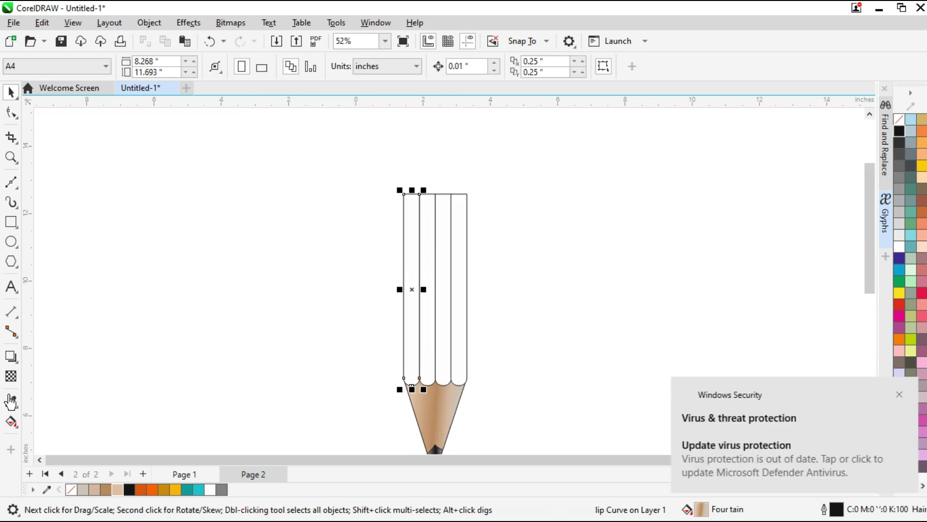
{"action": "left_click", "coordinate": [12, 422]}
{"action": "left_click_drag", "start_coordinate": [411, 194], "coordinate": [411, 385]}
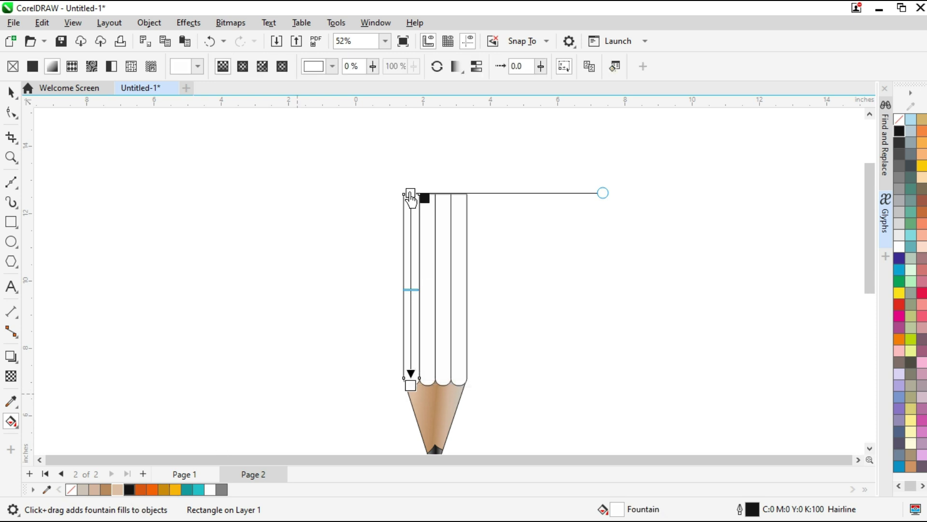
{"action": "left_click_drag", "start_coordinate": [412, 203], "coordinate": [410, 194]}
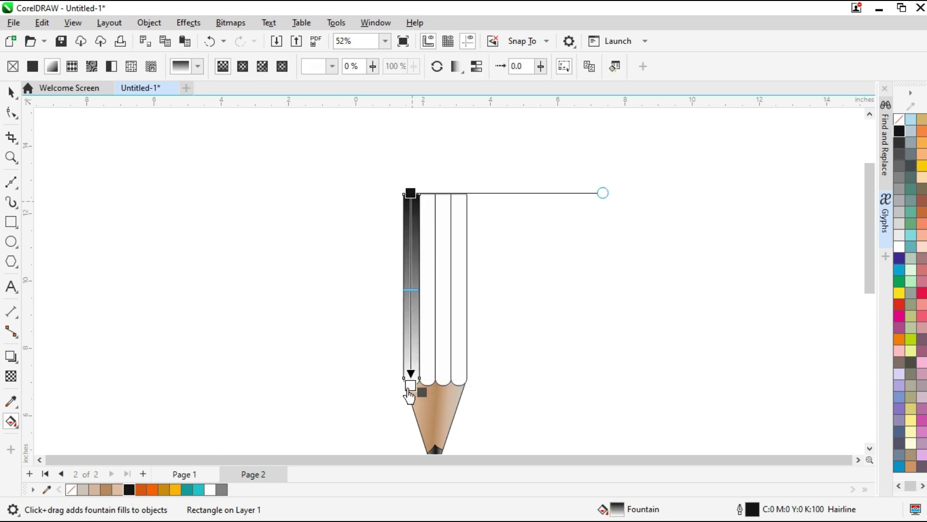
{"action": "left_click_drag", "start_coordinate": [411, 392], "coordinate": [410, 386]}
Fill the second body strip with a vertical gradient from dark orange at the top to bright orange at the rounded end
{"action": "left_click", "coordinate": [435, 248]}
{"action": "left_click_drag", "start_coordinate": [427, 195], "coordinate": [432, 392]}
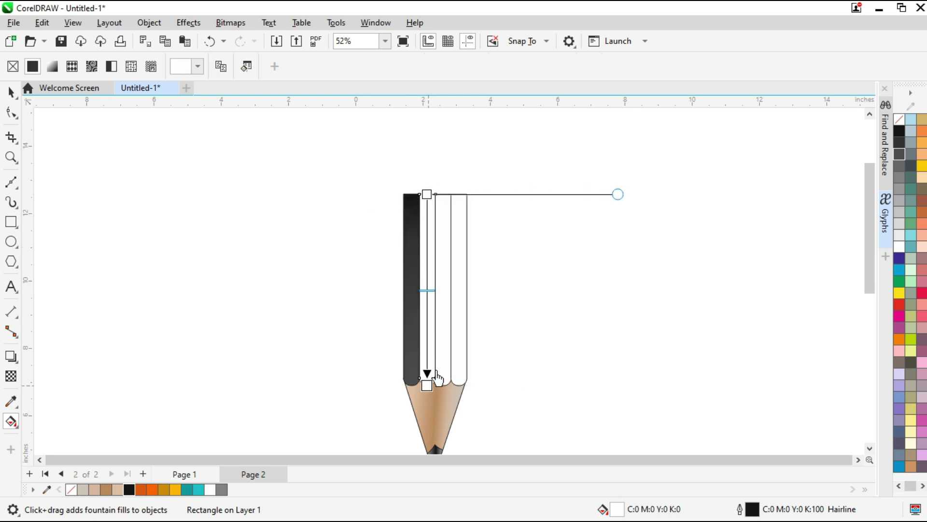
{"action": "left_click_drag", "start_coordinate": [143, 490], "coordinate": [353, 364]}
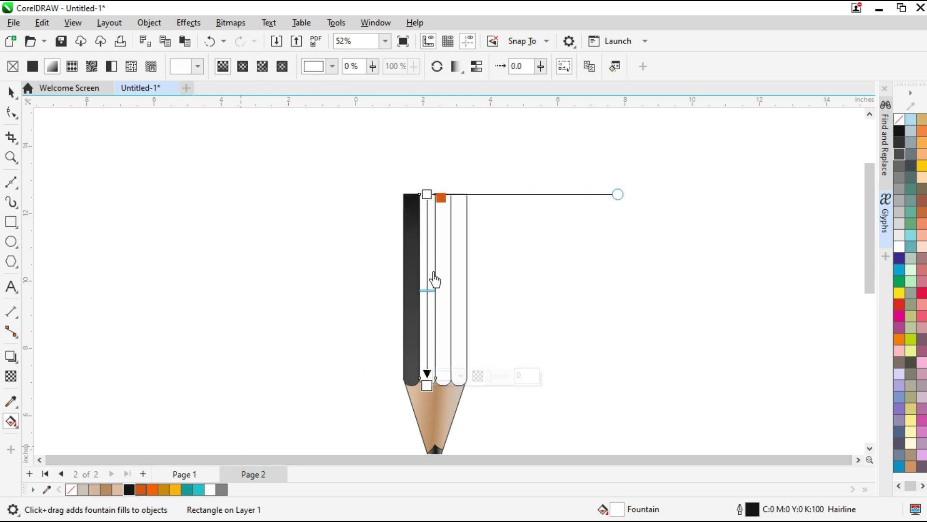
{"action": "left_click_drag", "start_coordinate": [435, 279], "coordinate": [427, 194]}
{"action": "left_click_drag", "start_coordinate": [427, 386], "coordinate": [427, 385]}
Fill the third body strip with a vertical gradient from dark gold at the top to bright yellow-orange at the rounded end
{"action": "left_click", "coordinate": [454, 321]}
{"action": "left_click_drag", "start_coordinate": [443, 192], "coordinate": [443, 385]}
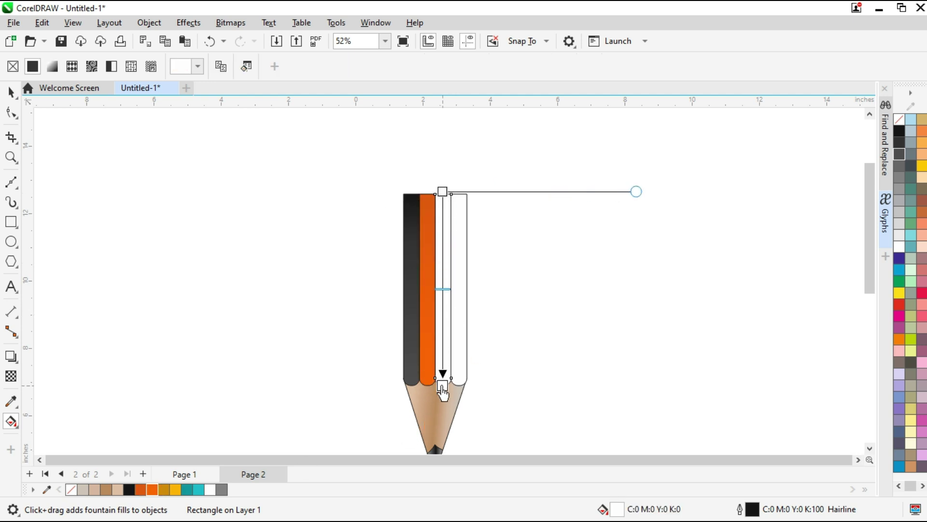
{"action": "left_click_drag", "start_coordinate": [164, 492], "coordinate": [443, 300]}
{"action": "left_click_drag", "start_coordinate": [442, 195], "coordinate": [442, 192]}
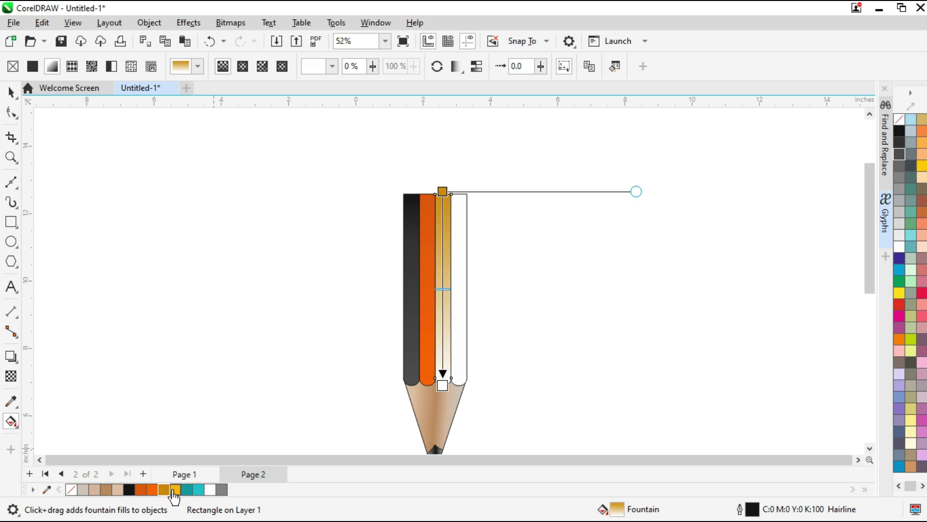
{"action": "left_click_drag", "start_coordinate": [441, 391], "coordinate": [442, 386]}
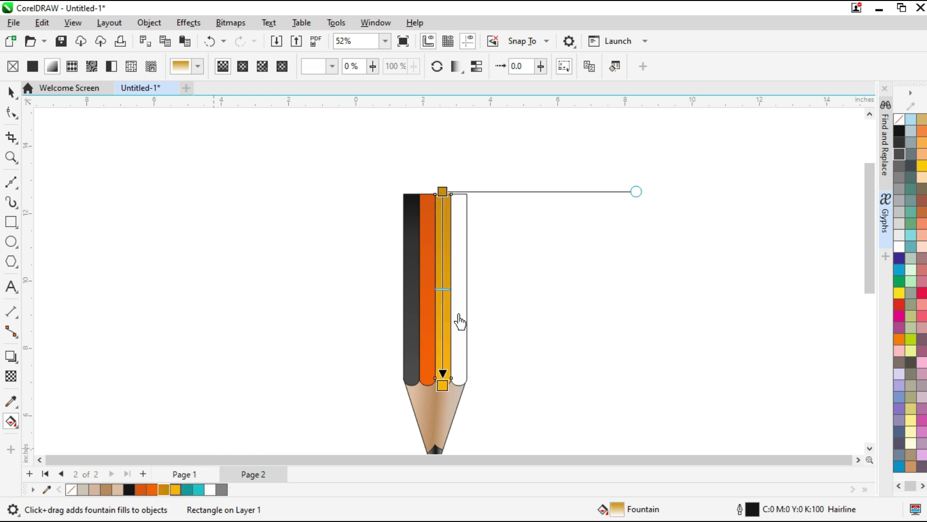
Fill the fourth body strip with a vertical gradient from dark teal to light turquoise and deselect it
{"action": "left_click", "coordinate": [460, 237]}
{"action": "left_click_drag", "start_coordinate": [458, 196], "coordinate": [461, 386]}
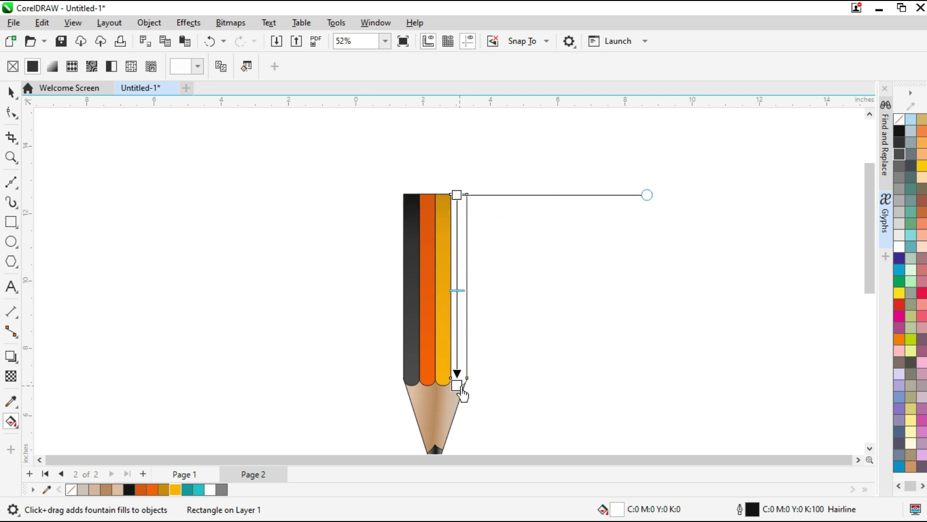
{"action": "left_click_drag", "start_coordinate": [186, 491], "coordinate": [368, 322]}
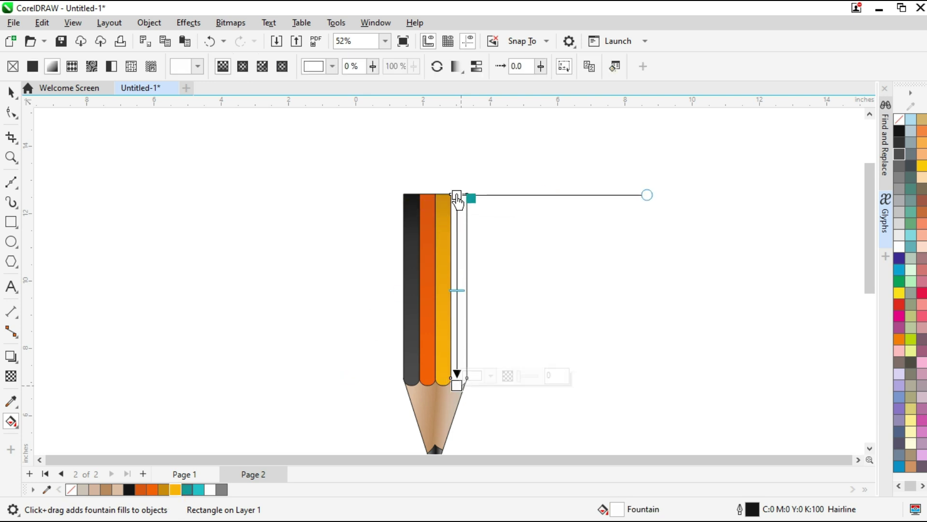
{"action": "left_click_drag", "start_coordinate": [457, 200], "coordinate": [457, 196]}
{"action": "left_click_drag", "start_coordinate": [458, 392], "coordinate": [457, 387]}
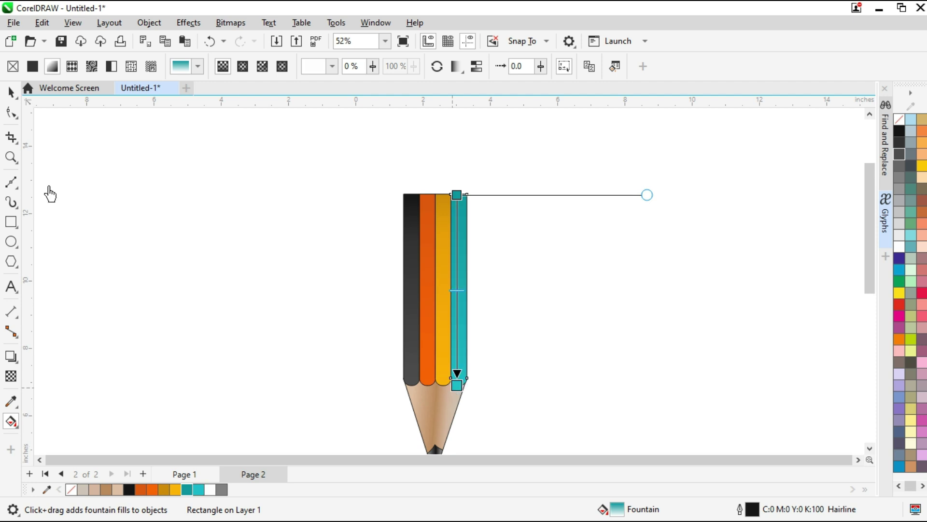
{"action": "left_click", "coordinate": [10, 91]}
{"action": "left_click", "coordinate": [319, 292]}
Draw a closed Bézier arm from the black strip's top edge, slanting up and outward before rising straight to a flat end
{"action": "scroll", "coordinate": [316, 293], "scroll_direction": "down", "scroll_amount": 1}
{"action": "scroll", "coordinate": [316, 292], "scroll_direction": "down", "scroll_amount": 1}
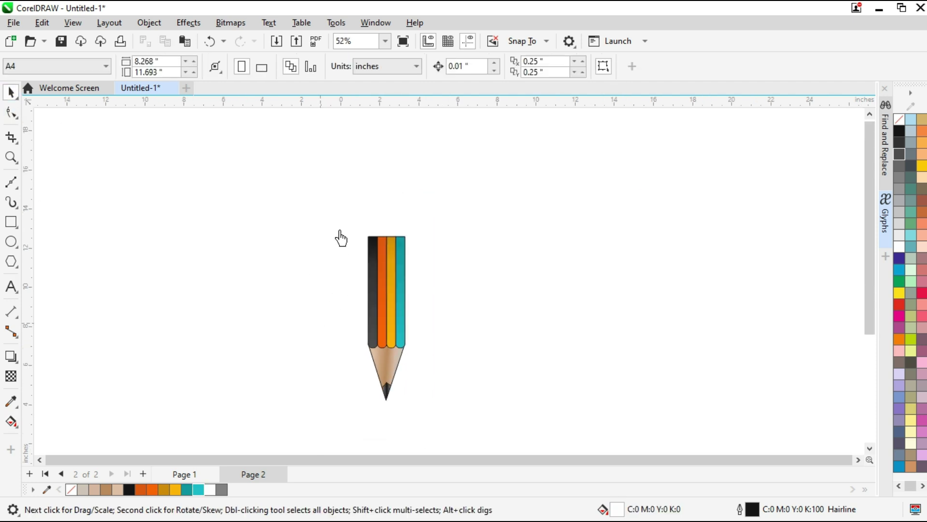
{"action": "scroll", "coordinate": [347, 194], "scroll_direction": "up", "scroll_amount": 3}
{"action": "scroll", "coordinate": [387, 190], "scroll_direction": "up", "scroll_amount": 1}
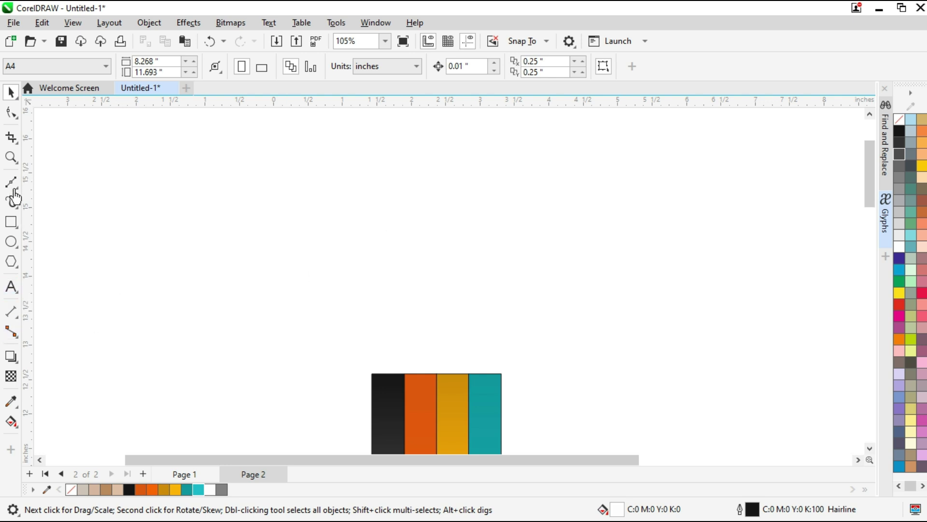
{"action": "left_click", "coordinate": [373, 374]}
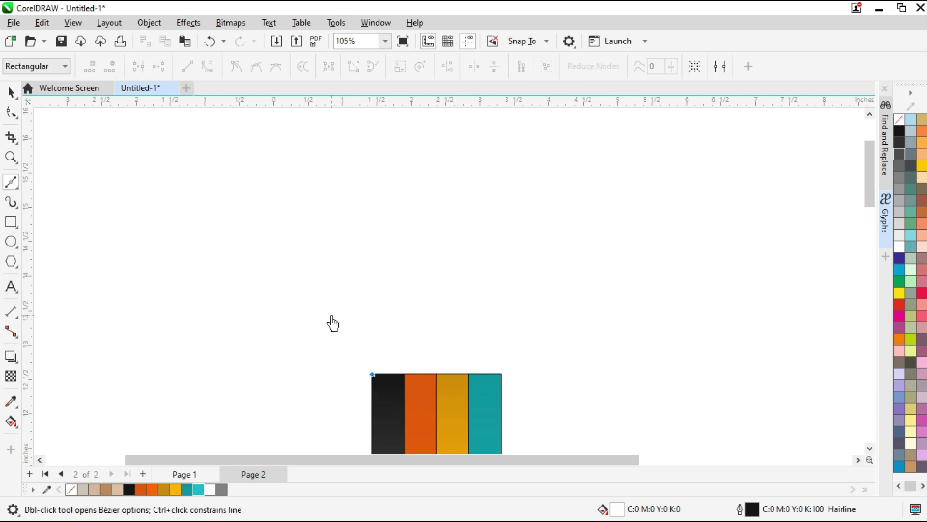
{"action": "left_click", "coordinate": [265, 253]}
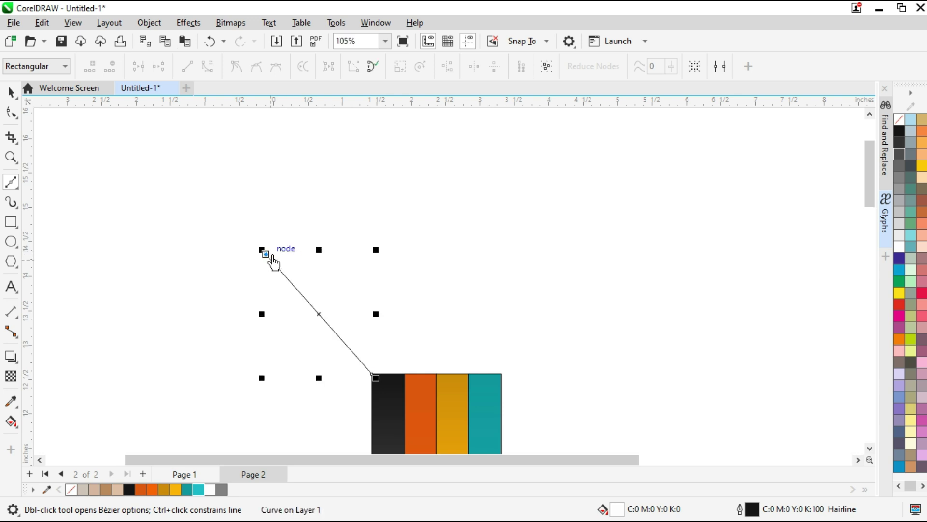
{"action": "left_click", "coordinate": [266, 174]}
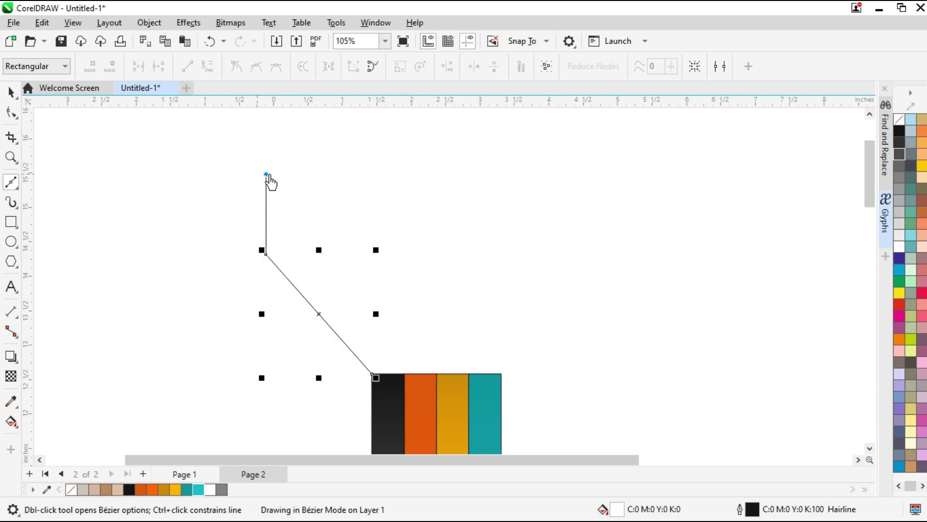
{"action": "left_click", "coordinate": [311, 174]}
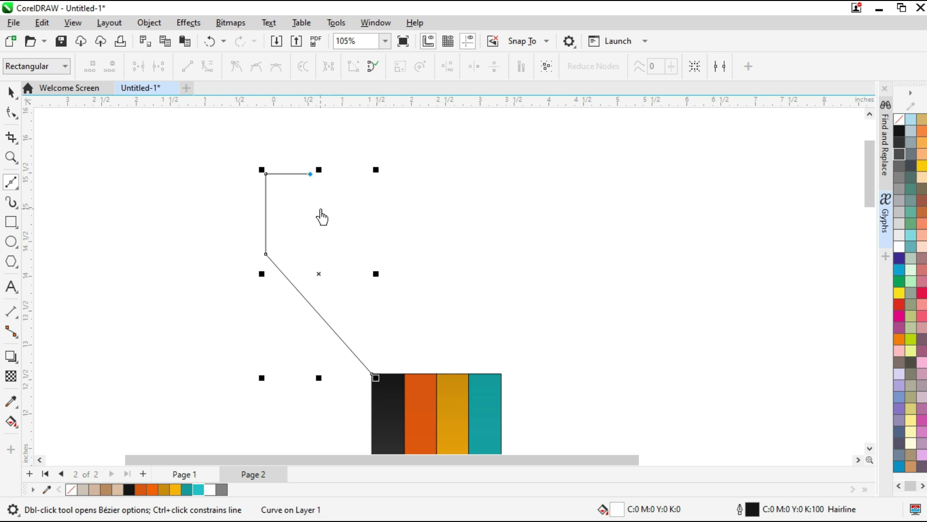
{"action": "left_click", "coordinate": [310, 252]}
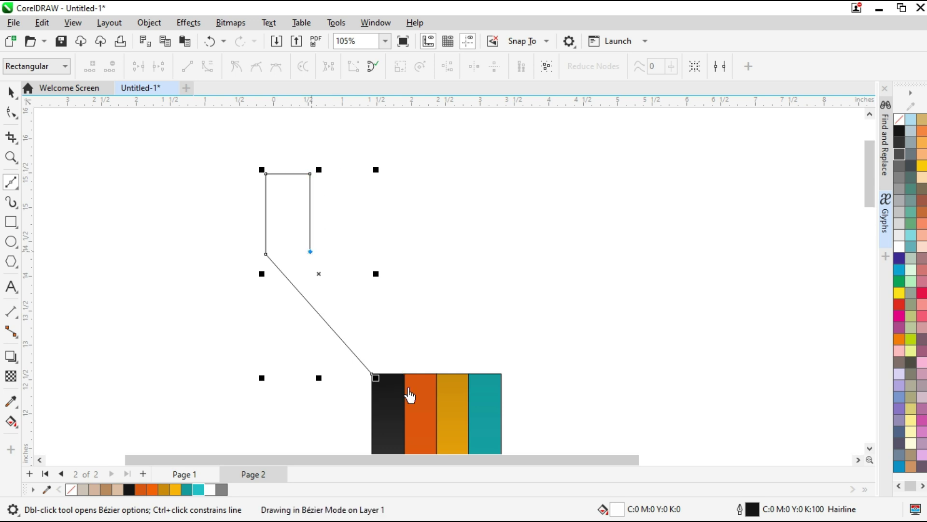
{"action": "left_click", "coordinate": [405, 374]}
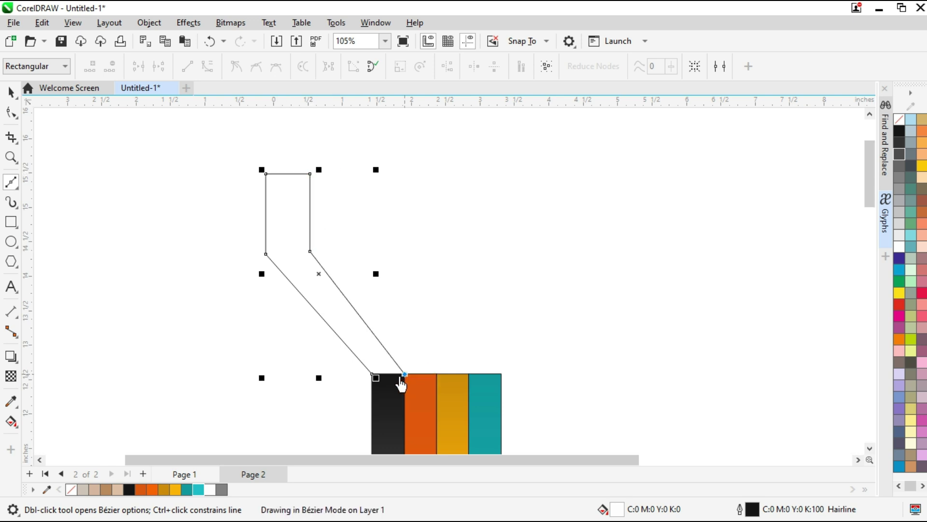
{"action": "left_click", "coordinate": [372, 375]}
{"action": "left_click", "coordinate": [368, 271]}
Draw a circle about 2.29 inches in diameter beside the upper end of the bent arm
{"action": "scroll", "coordinate": [367, 278], "scroll_direction": "down", "scroll_amount": 3}
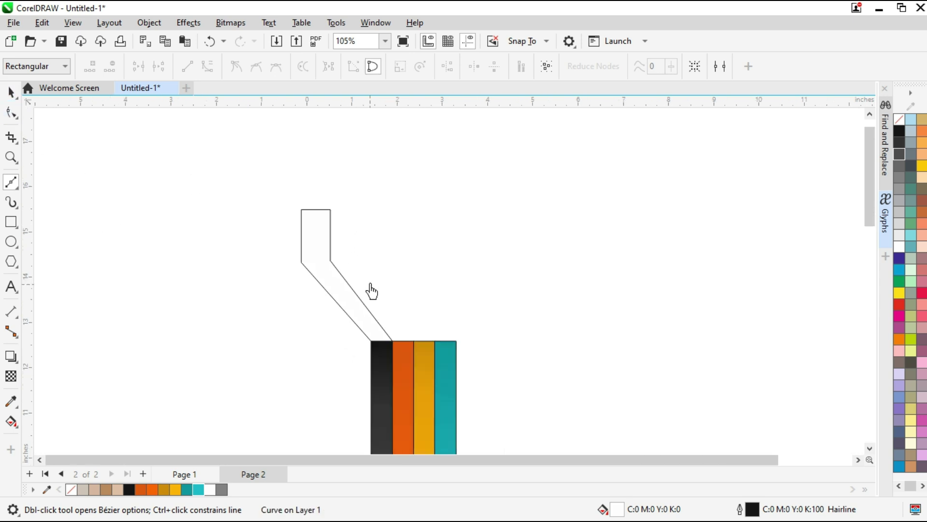
{"action": "scroll", "coordinate": [319, 218], "scroll_direction": "down", "scroll_amount": 3}
{"action": "scroll", "coordinate": [289, 197], "scroll_direction": "up", "scroll_amount": 4}
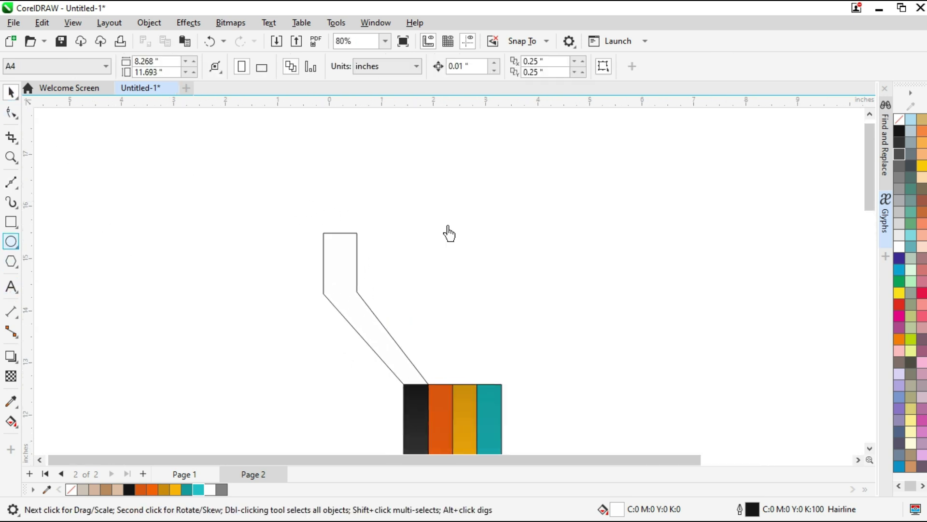
{"action": "key", "text": "F7"}
{"action": "left_click_drag", "start_coordinate": [478, 174], "coordinate": [600, 296]}
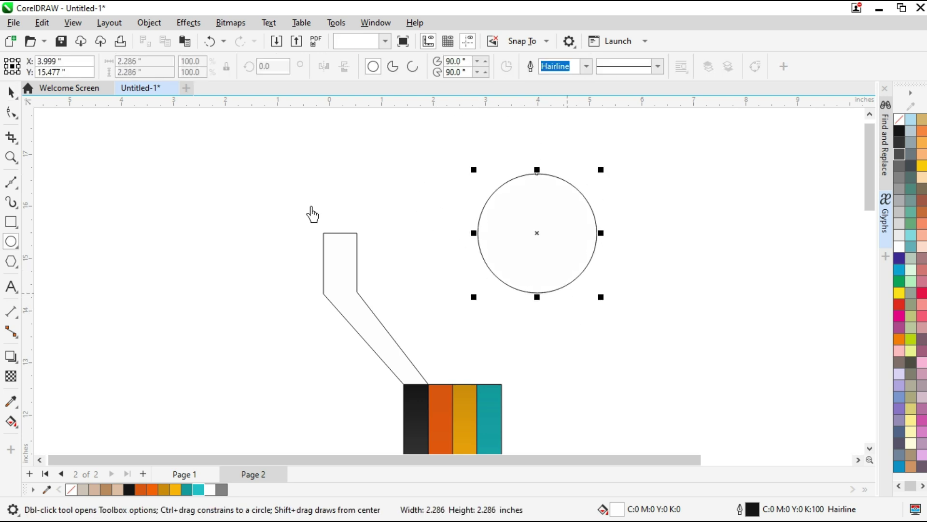
{"action": "key", "text": "space"}
Place the circle over the bent arm's upper end, scale it down and align it with the arm's straight part
{"action": "left_click_drag", "start_coordinate": [502, 261], "coordinate": [343, 237]}
{"action": "scroll", "coordinate": [343, 226], "scroll_direction": "up", "scroll_amount": 1}
{"action": "left_click_drag", "start_coordinate": [470, 291], "coordinate": [447, 269]}
{"action": "scroll", "coordinate": [375, 257], "scroll_direction": "up", "scroll_amount": 1}
{"action": "left_click_drag", "start_coordinate": [357, 250], "coordinate": [354, 260]}
Add a concentric circle about 1.12 inches wide, merge the outer circle with the arm and cut the inner circle out
{"action": "left_click_drag", "start_coordinate": [468, 297], "coordinate": [432, 254]}
{"action": "right_click", "coordinate": [432, 254]}
{"action": "left_click", "coordinate": [393, 273]}
{"action": "left_click", "coordinate": [382, 320], "text": "shift"}
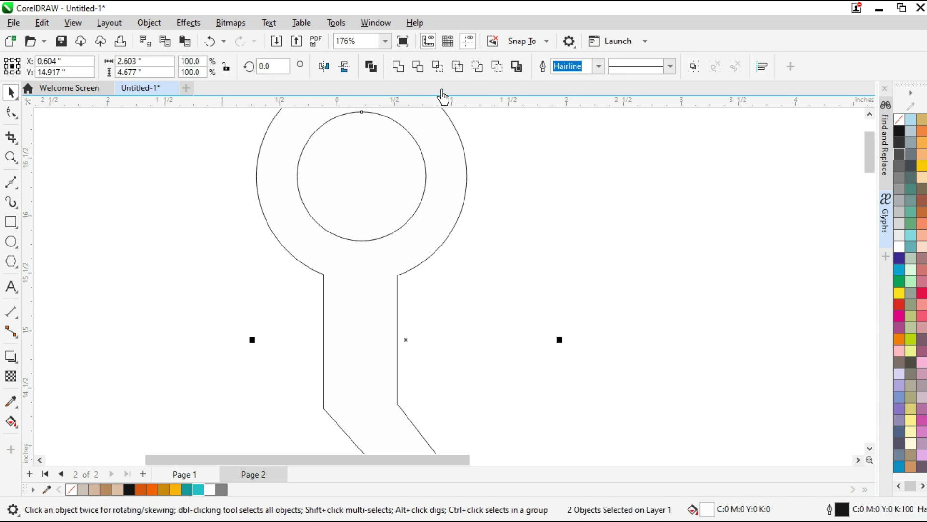
{"action": "left_click", "coordinate": [409, 187]}
{"action": "key", "text": "Escape"}
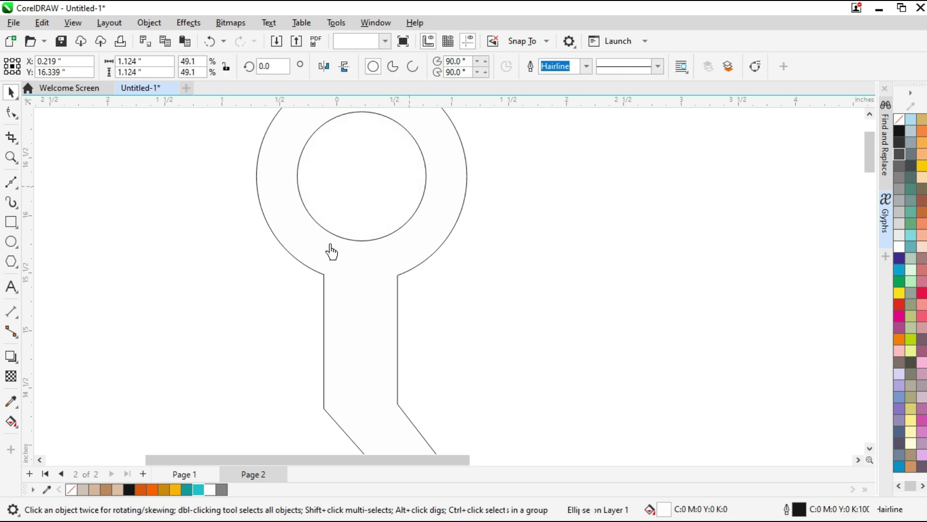
Create a horizontally mirrored copy of the ringed arm and position its foot on the teal strip's top edge
{"action": "scroll", "coordinate": [313, 256], "scroll_direction": "down", "scroll_amount": 2}
{"action": "scroll", "coordinate": [418, 341], "scroll_direction": "up", "scroll_amount": 1}
{"action": "left_click", "coordinate": [322, 310]}
{"action": "left_click_drag", "start_coordinate": [267, 284], "coordinate": [415, 289]}
{"action": "scroll", "coordinate": [434, 384], "scroll_direction": "up", "scroll_amount": 1}
{"action": "scroll", "coordinate": [434, 384], "scroll_direction": "up", "scroll_amount": 2}
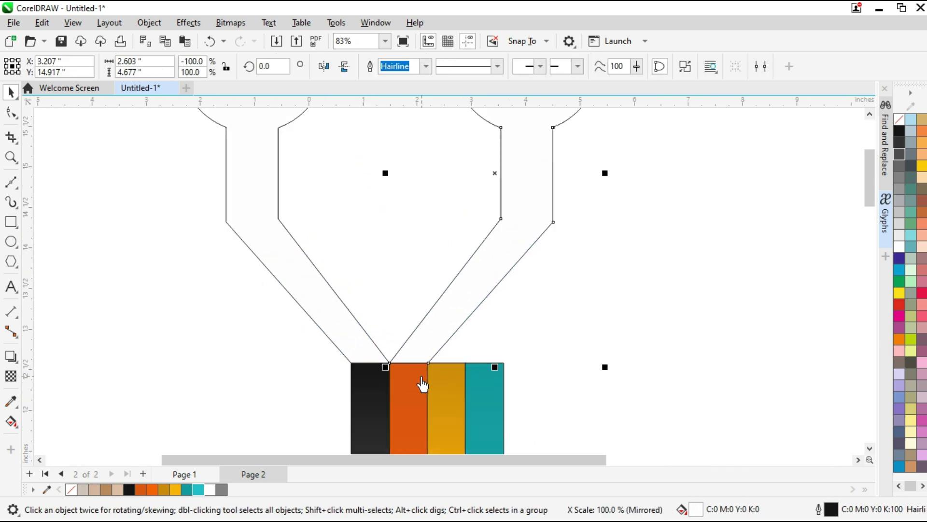
{"action": "left_click_drag", "start_coordinate": [390, 366], "coordinate": [471, 375]}
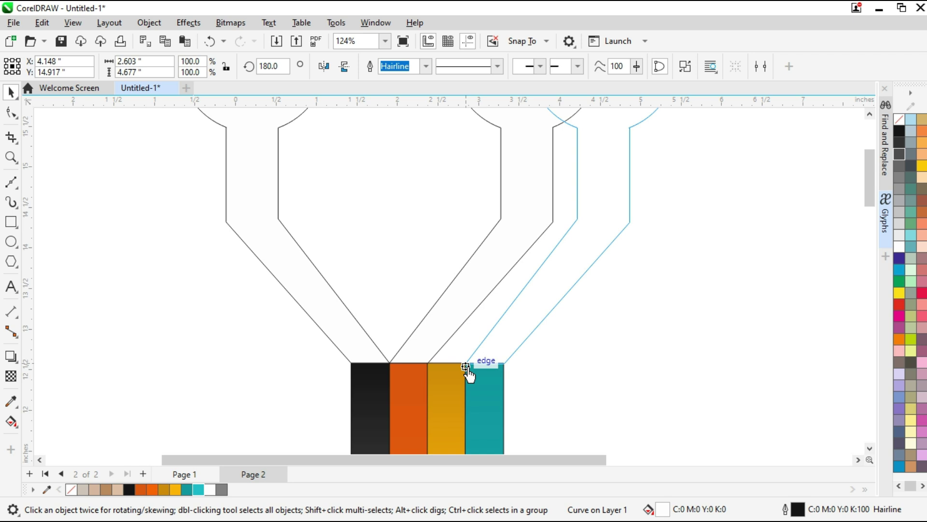
Duplicate the mirrored arm so the copy's foot rests on the yellow strip's top edge
{"action": "scroll", "coordinate": [507, 379], "scroll_direction": "down", "scroll_amount": 2}
{"action": "left_click_drag", "start_coordinate": [484, 372], "coordinate": [444, 372]}
{"action": "scroll", "coordinate": [488, 370], "scroll_direction": "up", "scroll_amount": 3}
{"action": "scroll", "coordinate": [444, 376], "scroll_direction": "down", "scroll_amount": 3}
Move the yellow strip arm's ring and stem nodes left to steepen its slanted part, keeping its foot in place
{"action": "left_click", "coordinate": [11, 112]}
{"action": "left_click", "coordinate": [18, 113]}
{"action": "left_click", "coordinate": [89, 112]}
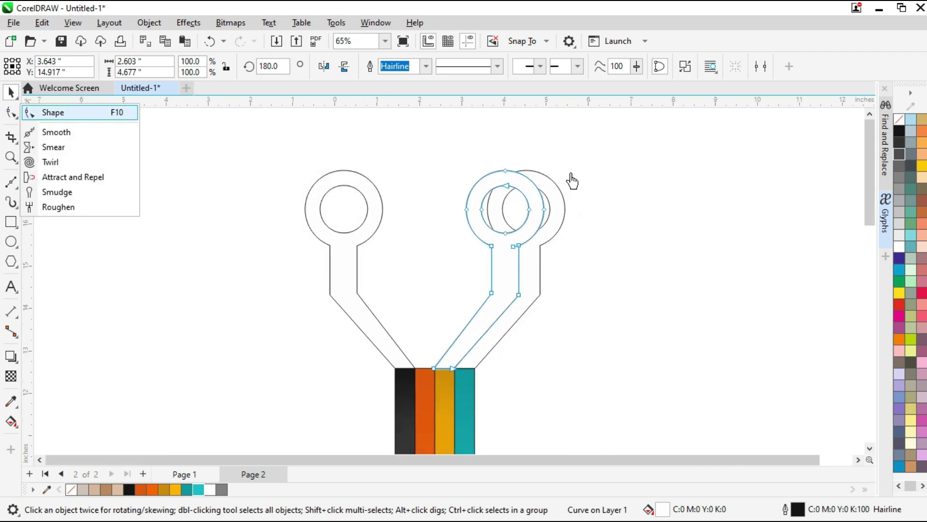
{"action": "scroll", "coordinate": [657, 165], "scroll_direction": "up", "scroll_amount": 1}
{"action": "left_click_drag", "start_coordinate": [524, 277], "coordinate": [553, 316]}
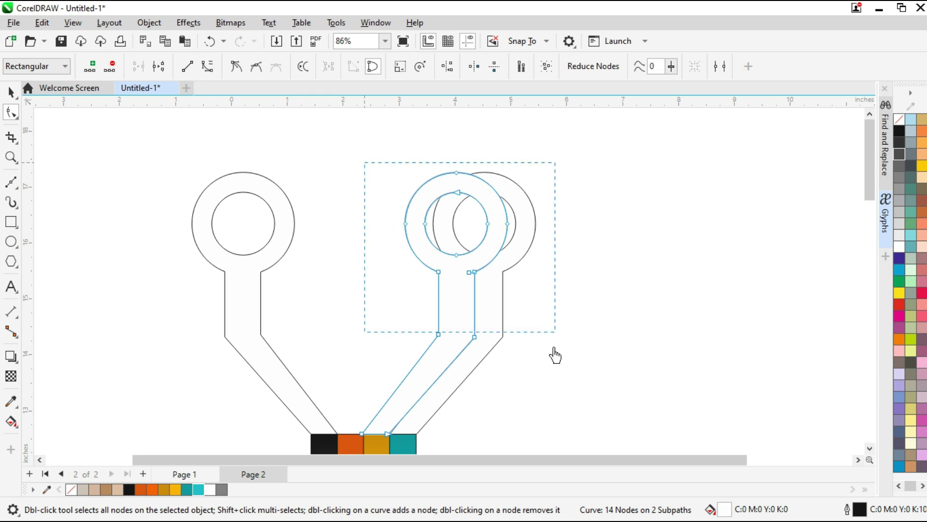
{"action": "left_click_drag", "start_coordinate": [475, 341], "coordinate": [441, 340]}
Raise only the yellow strip arm's ring nodes by about 1.25 inches to lengthen its straight stem
{"action": "left_click_drag", "start_coordinate": [483, 297], "coordinate": [483, 297]}
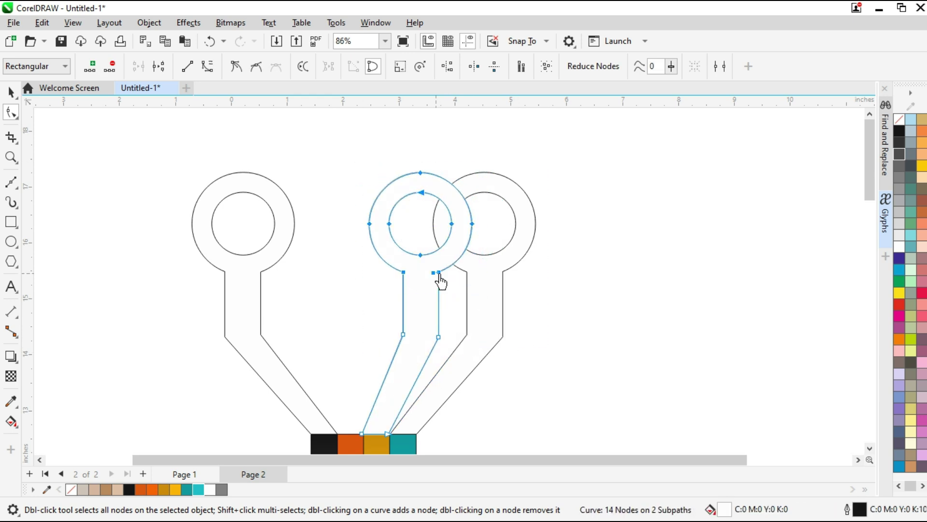
{"action": "left_click_drag", "start_coordinate": [442, 266], "coordinate": [441, 206]}
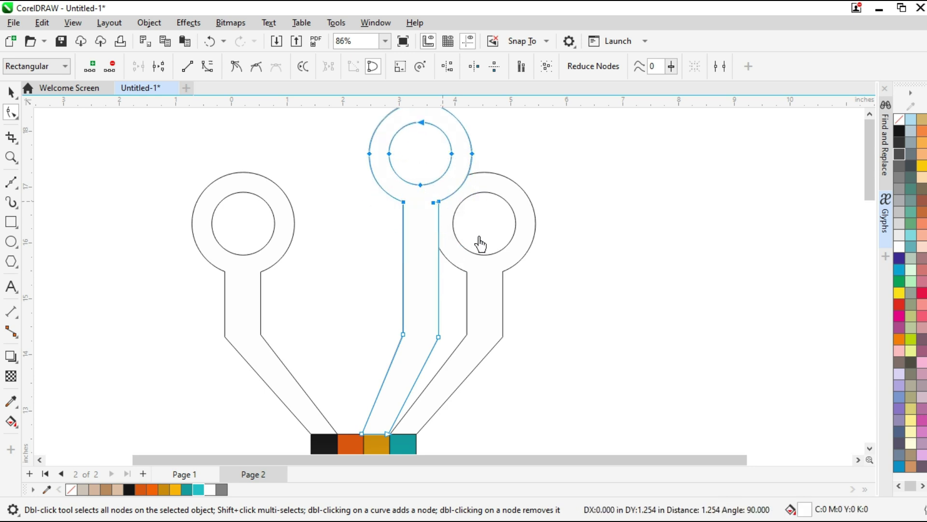
{"action": "scroll", "coordinate": [542, 259], "scroll_direction": "down", "scroll_amount": 1}
{"action": "left_click_drag", "start_coordinate": [502, 249], "coordinate": [502, 249]}
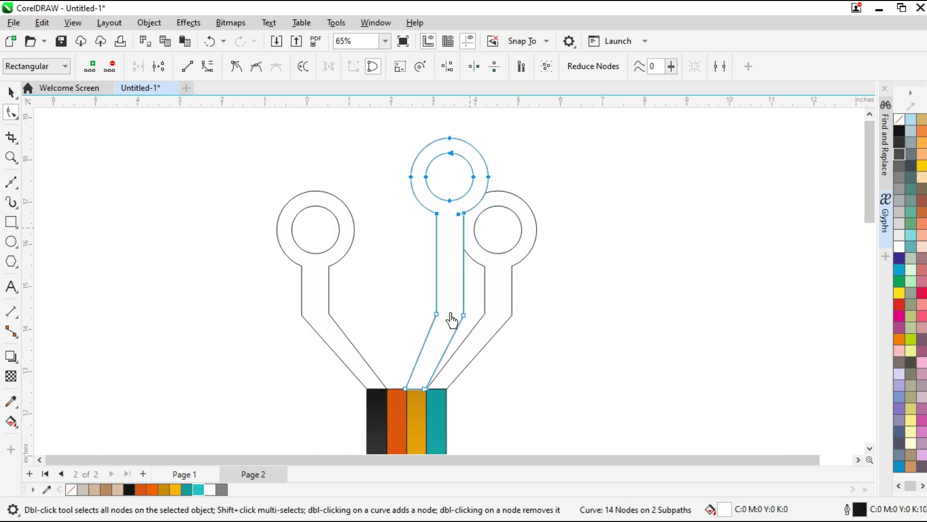
Shift the yellow strip arm's ring and stem nodes slightly further left, away from the teal strip's arm
{"action": "left_click", "coordinate": [13, 96]}
{"action": "left_click", "coordinate": [615, 316]}
{"action": "left_click", "coordinate": [456, 264]}
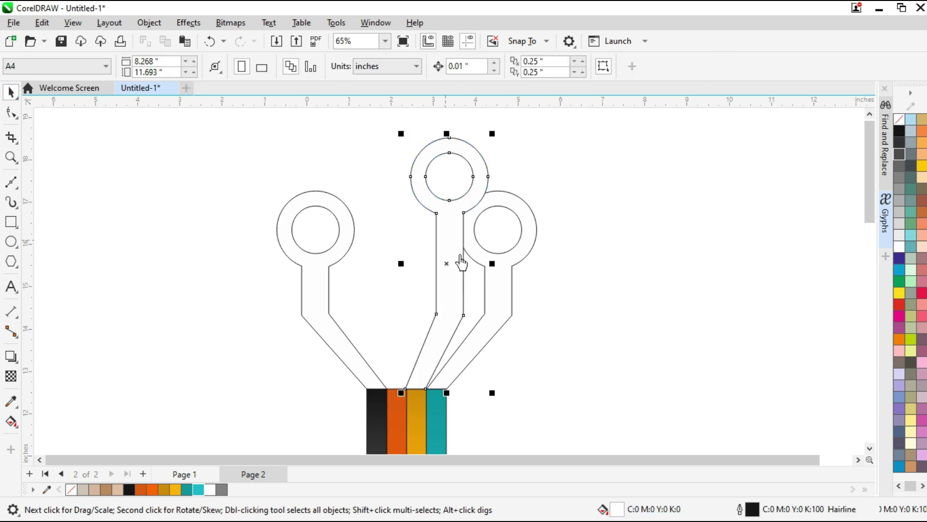
{"action": "left_click", "coordinate": [16, 117]}
{"action": "left_click_drag", "start_coordinate": [388, 125], "coordinate": [459, 318]}
{"action": "scroll", "coordinate": [458, 319], "scroll_direction": "up", "scroll_amount": 3}
{"action": "scroll", "coordinate": [489, 338], "scroll_direction": "down", "scroll_amount": 3}
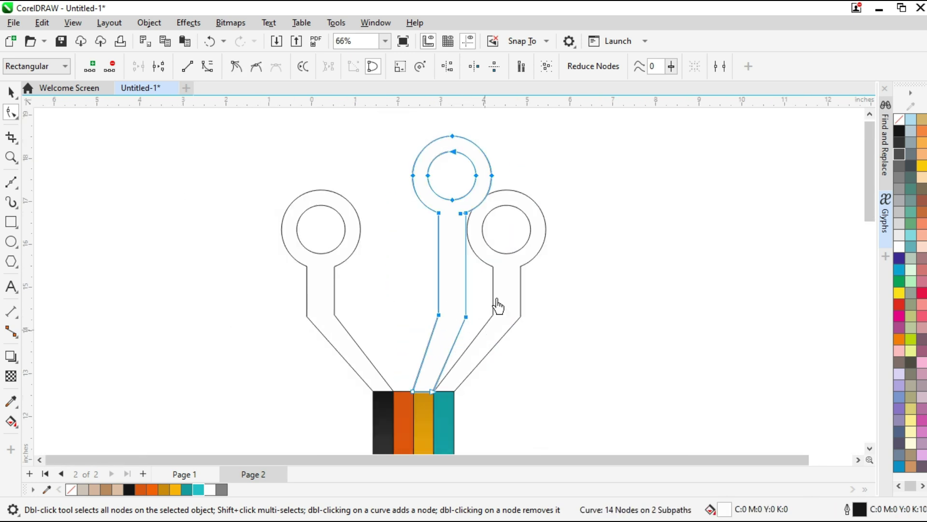
Raise the ring nodes of the yellow strip's arm slightly more to clear the neighbouring ring
{"action": "left_click_drag", "start_coordinate": [530, 237], "coordinate": [529, 231]}
{"action": "scroll", "coordinate": [516, 199], "scroll_direction": "down", "scroll_amount": 1}
{"action": "scroll", "coordinate": [483, 319], "scroll_direction": "up", "scroll_amount": 2}
{"action": "left_click_drag", "start_coordinate": [479, 314], "coordinate": [479, 306]}
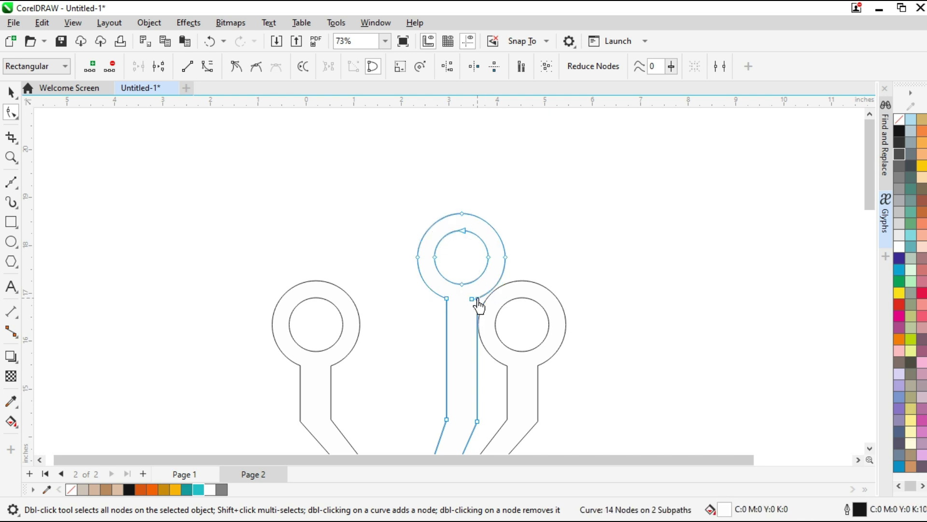
Select the yellow strip arm's ring and stem nodes and shift them slightly right against the teal strip's ring
{"action": "left_click_drag", "start_coordinate": [394, 198], "coordinate": [485, 417]}
{"action": "scroll", "coordinate": [493, 437], "scroll_direction": "up", "scroll_amount": 2}
{"action": "scroll", "coordinate": [502, 346], "scroll_direction": "down", "scroll_amount": 2}
{"action": "scroll", "coordinate": [438, 345], "scroll_direction": "up", "scroll_amount": 2}
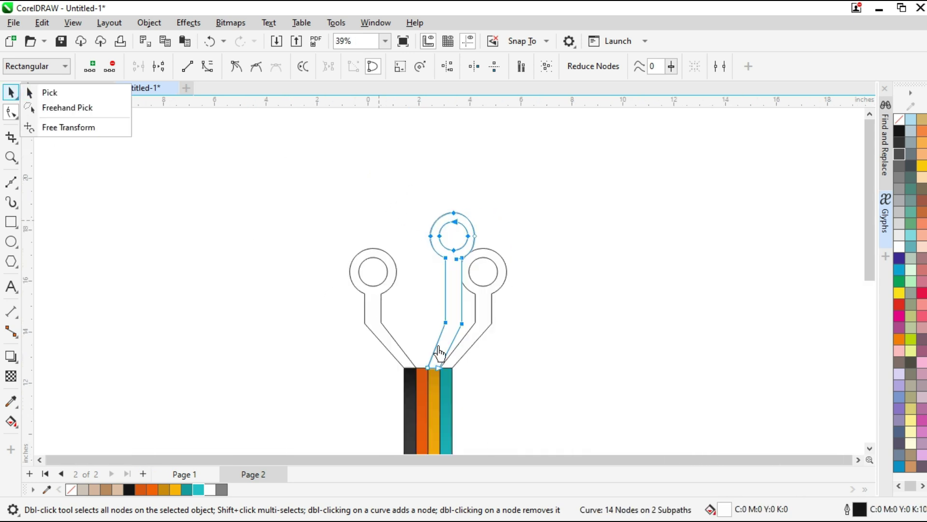
Place a mirrored copy of the yellow strip's arm on top of the orange strip
{"action": "left_click", "coordinate": [50, 93]}
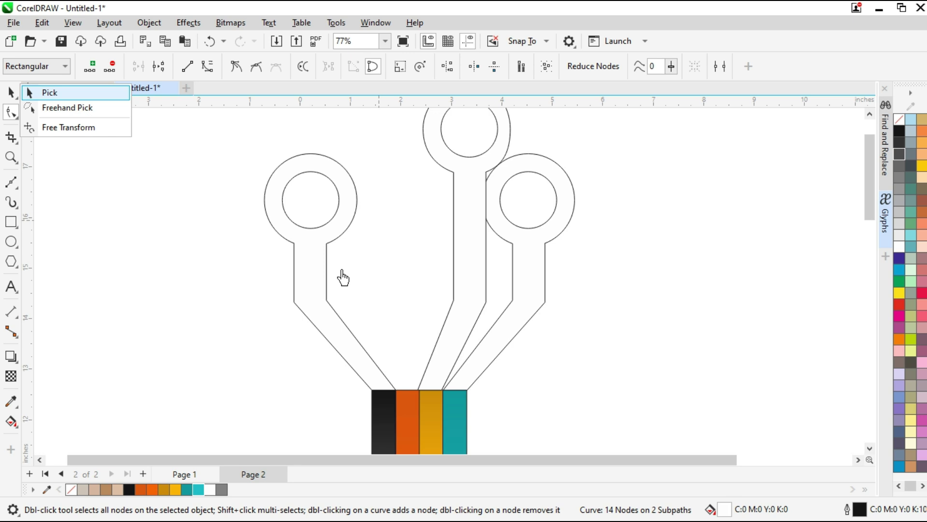
{"action": "left_click", "coordinate": [476, 285]}
{"action": "left_click_drag", "start_coordinate": [515, 236], "coordinate": [406, 252]}
{"action": "right_click", "coordinate": [407, 251]}
{"action": "scroll", "coordinate": [399, 400], "scroll_direction": "up", "scroll_amount": 3}
{"action": "scroll", "coordinate": [402, 407], "scroll_direction": "down", "scroll_amount": 5}
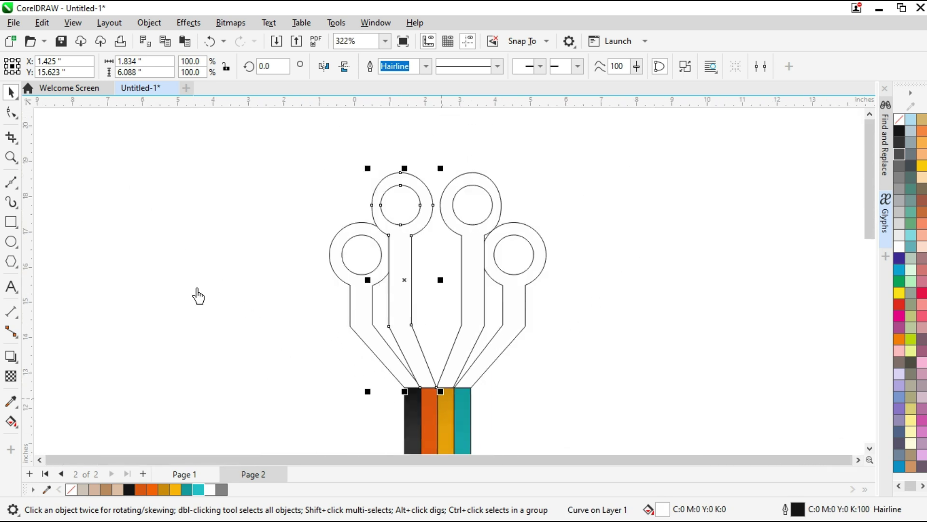
Undo the mirrored arm copy and the latest node changes on the yellow strip's arm
{"action": "left_click", "coordinate": [17, 117]}
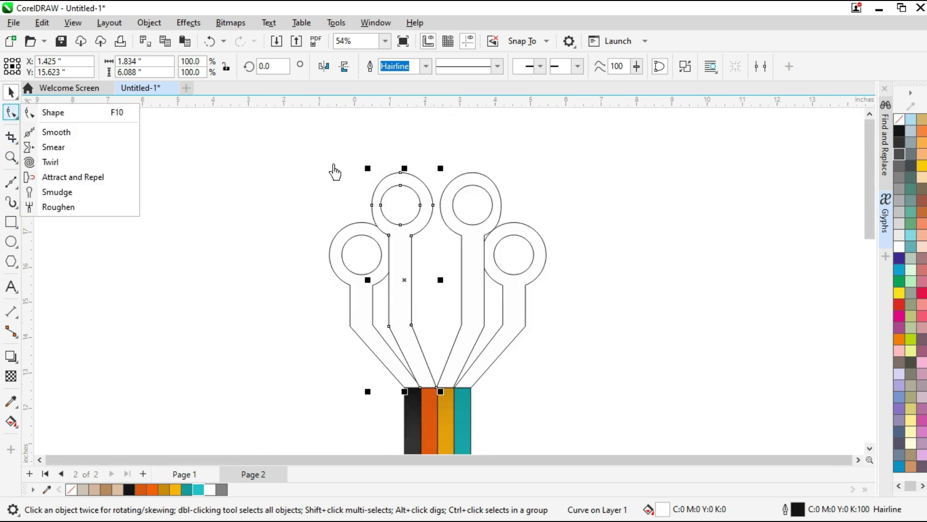
{"action": "left_click", "coordinate": [79, 109]}
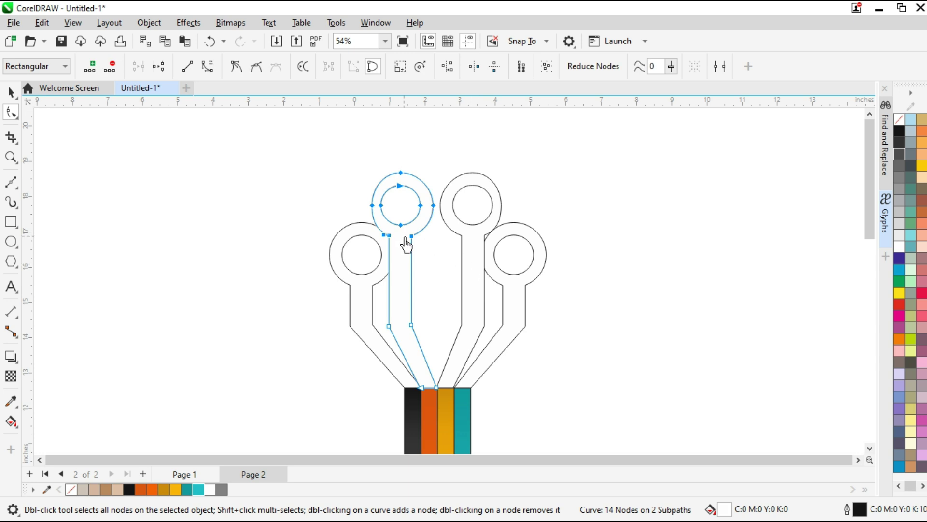
{"action": "key", "text": "ctrl+z"}
{"action": "key", "text": "ctrl+z"}
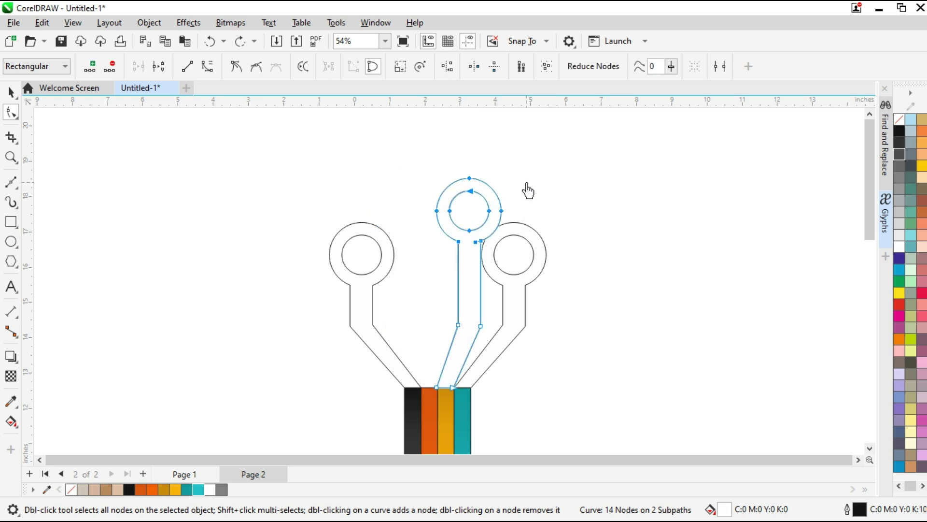
Raise the yellow strip arm's ring nodes slightly, then shift its ring and stem to overlap the teal strip's ring
{"action": "scroll", "coordinate": [502, 223], "scroll_direction": "up", "scroll_amount": 2}
{"action": "left_click_drag", "start_coordinate": [460, 267], "coordinate": [463, 259]}
{"action": "scroll", "coordinate": [471, 275], "scroll_direction": "down", "scroll_amount": 1}
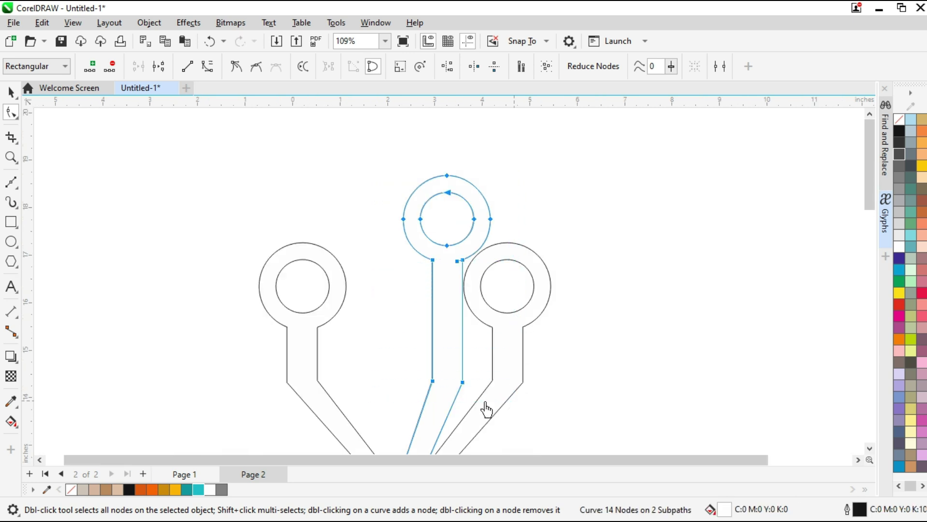
{"action": "scroll", "coordinate": [486, 406], "scroll_direction": "up", "scroll_amount": 2}
{"action": "scroll", "coordinate": [464, 371], "scroll_direction": "down", "scroll_amount": 2}
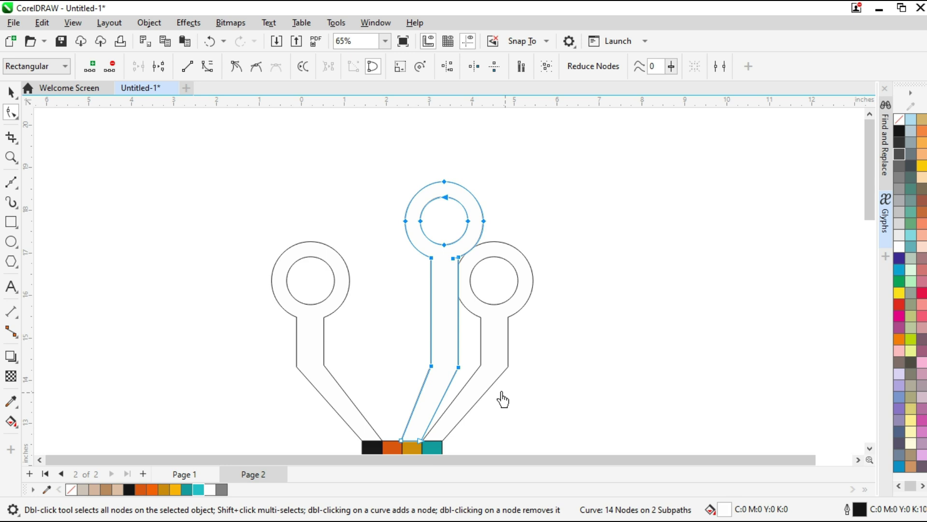
Mirror a copy of the yellow arm onto the orange strip and reshape it with its ring about 1.25 inches higher
{"action": "left_click", "coordinate": [11, 93]}
{"action": "left_click_drag", "start_coordinate": [488, 310], "coordinate": [400, 331]}
{"action": "key", "text": "F10"}
{"action": "left_click_drag", "start_coordinate": [373, 372], "coordinate": [388, 374]}
{"action": "left_click_drag", "start_coordinate": [385, 265], "coordinate": [389, 213]}
Shift all ring and stem nodes of the black strip's arm about 0.3 inches right, towards the orange arm
{"action": "left_click", "coordinate": [321, 352]}
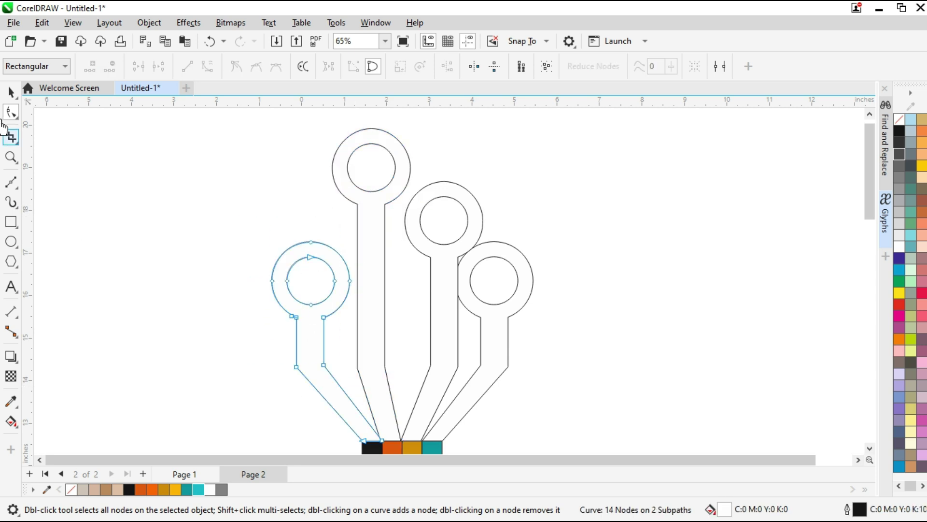
{"action": "left_click", "coordinate": [325, 366]}
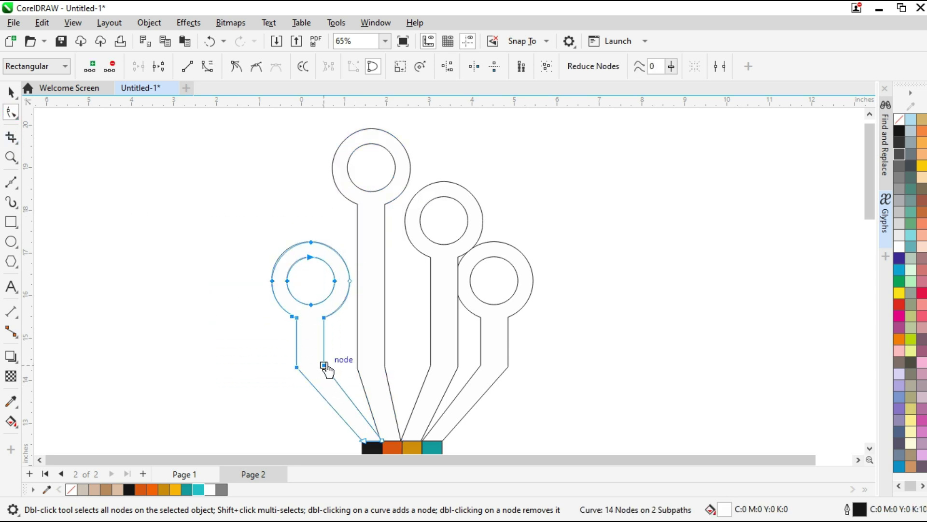
{"action": "left_click_drag", "start_coordinate": [330, 370], "coordinate": [338, 370]}
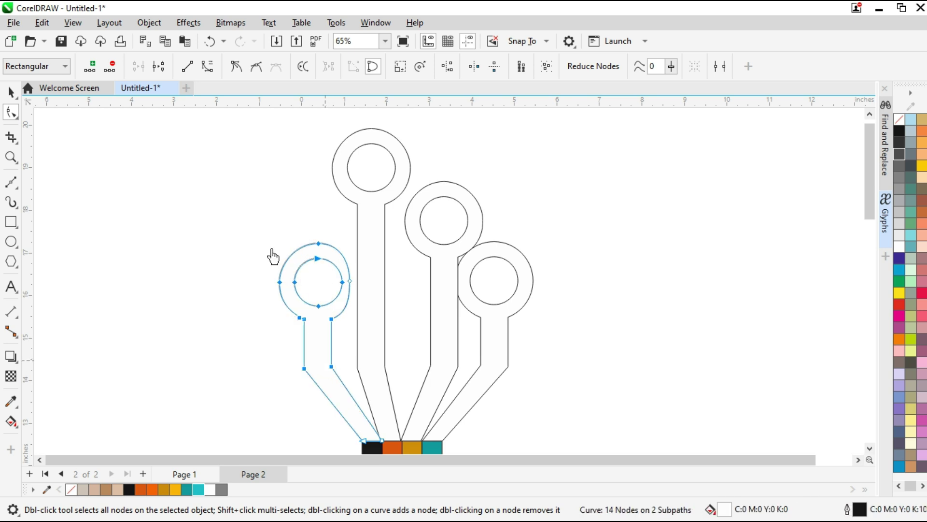
{"action": "key", "text": "ctrl+z"}
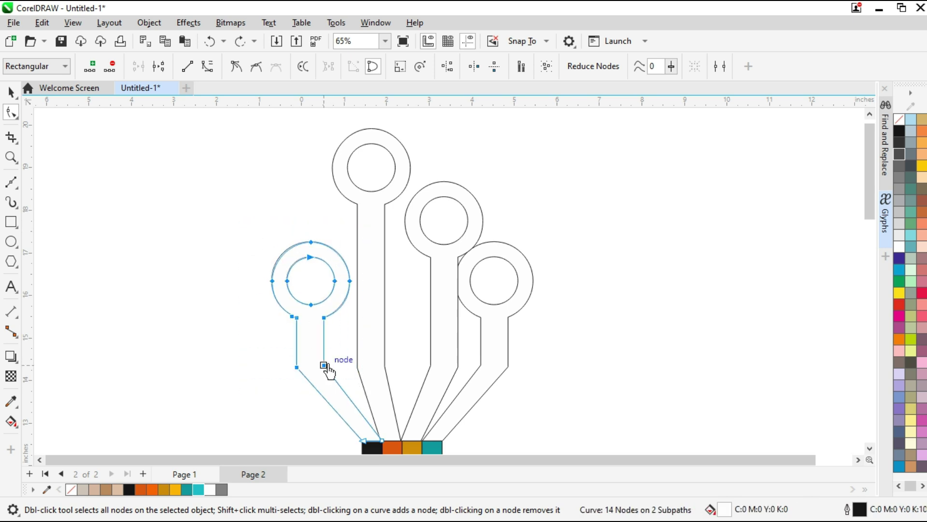
{"action": "left_click_drag", "start_coordinate": [325, 369], "coordinate": [337, 373]}
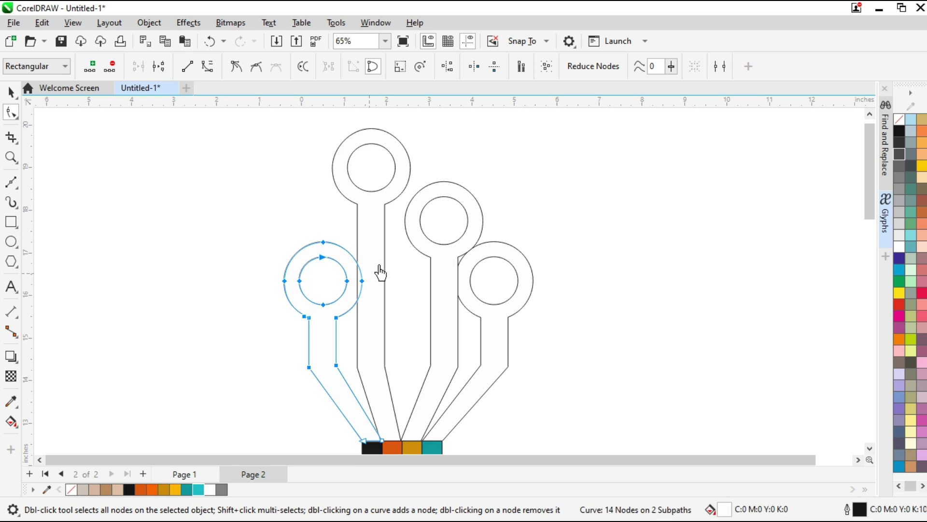
Shift all ring and stem nodes of the yellow strip's arm about 0.25 inches left, towards the orange arm
{"action": "left_click", "coordinate": [468, 233]}
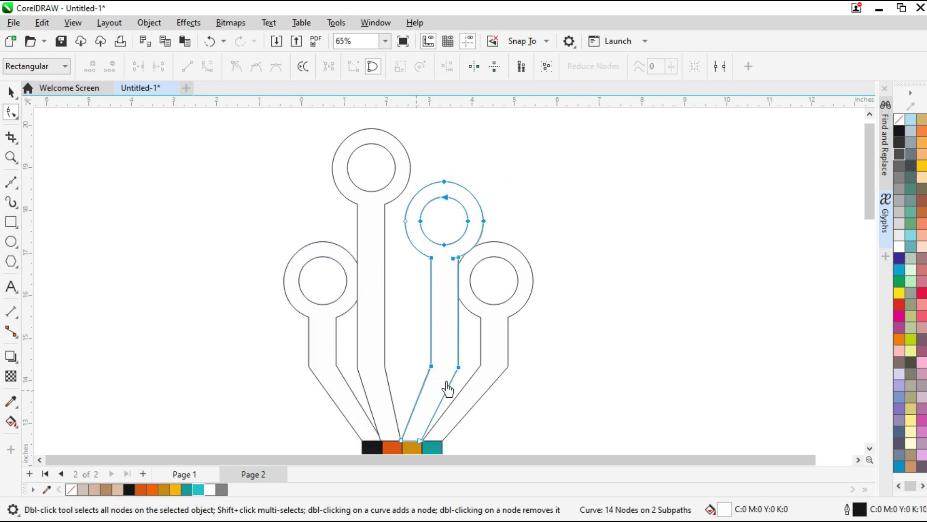
{"action": "left_click_drag", "start_coordinate": [458, 367], "coordinate": [452, 366]}
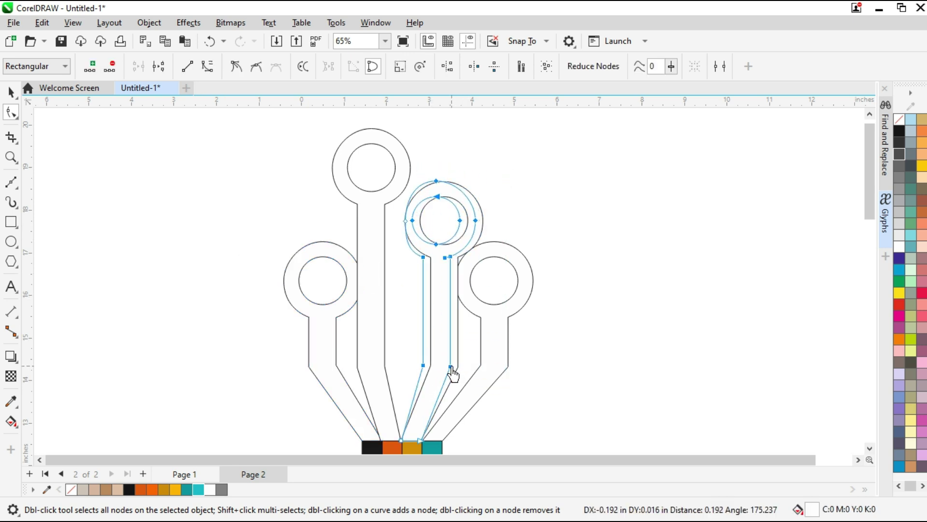
{"action": "left_click_drag", "start_coordinate": [377, 345], "coordinate": [380, 367]}
{"action": "left_click_drag", "start_coordinate": [517, 163], "coordinate": [379, 385]}
{"action": "left_click_drag", "start_coordinate": [454, 371], "coordinate": [449, 371]}
Shift all ring and stem nodes of the teal strip's arm about 0.2 inches left, towards the yellow arm
{"action": "left_click", "coordinate": [490, 390]}
{"action": "left_click_drag", "start_coordinate": [509, 366], "coordinate": [499, 364]}
{"action": "key", "text": "ctrl+z"}
{"action": "left_click_drag", "start_coordinate": [551, 227], "coordinate": [444, 393]}
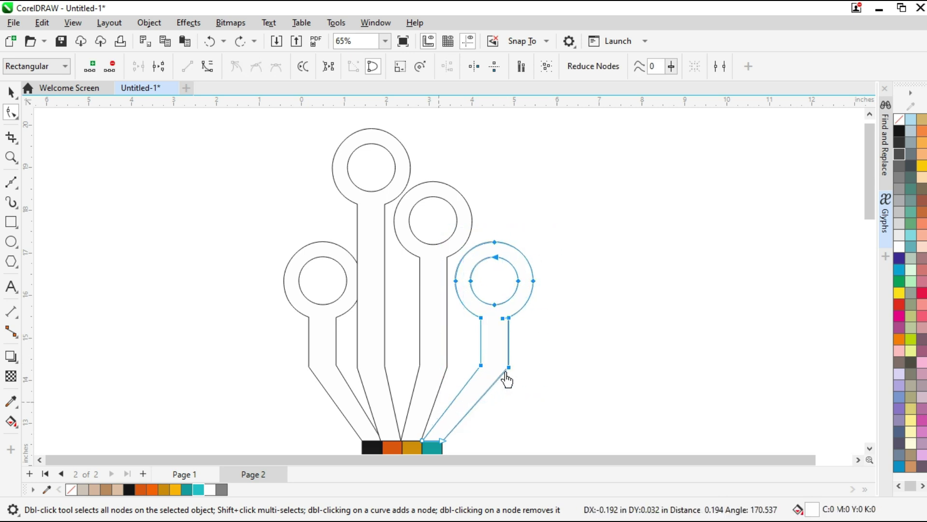
{"action": "left_click_drag", "start_coordinate": [503, 369], "coordinate": [500, 373]}
{"action": "left_click", "coordinate": [541, 347]}
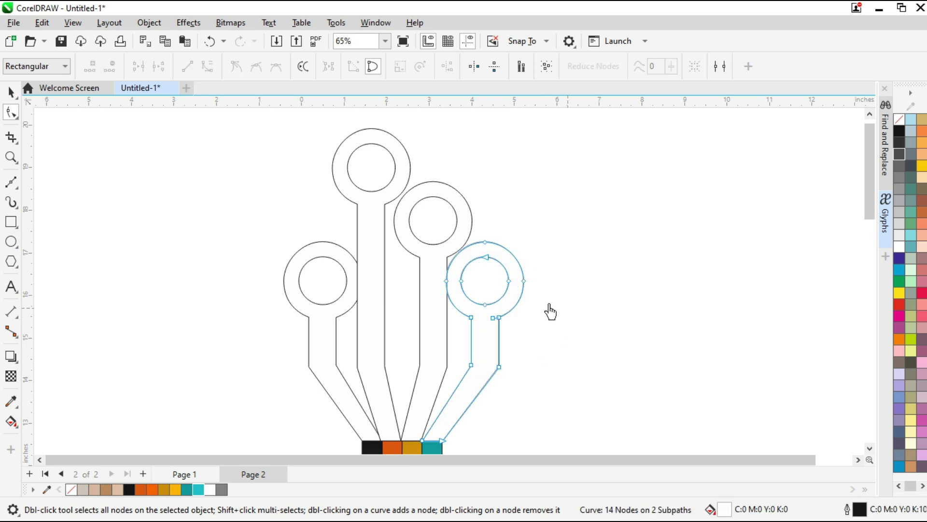
Apply a linear fountain fill to the black strip's arm, from its ring's top to the strip, black at both ends
{"action": "scroll", "coordinate": [461, 304], "scroll_direction": "down", "scroll_amount": 1}
{"action": "left_click", "coordinate": [11, 92]}
{"action": "left_click", "coordinate": [340, 330]}
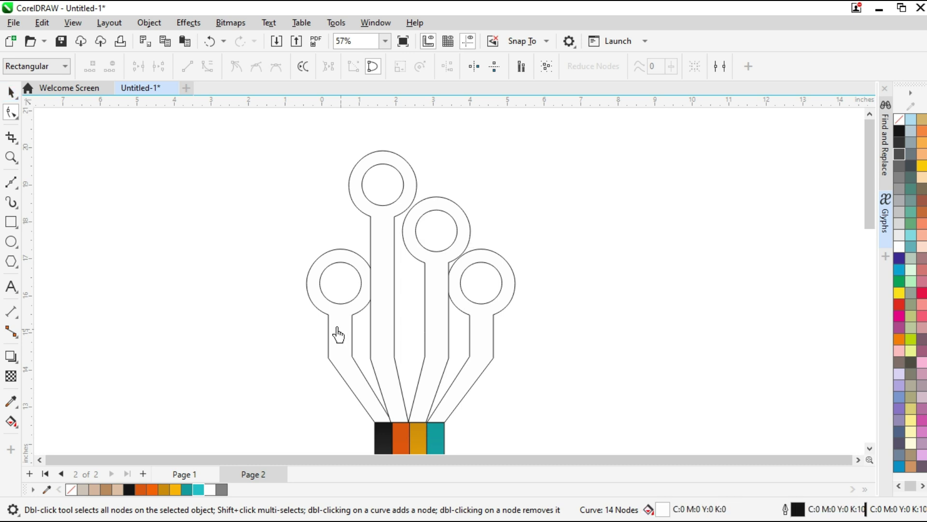
{"action": "left_click_drag", "start_coordinate": [341, 248], "coordinate": [383, 422]}
{"action": "left_click_drag", "start_coordinate": [129, 489], "coordinate": [341, 248]}
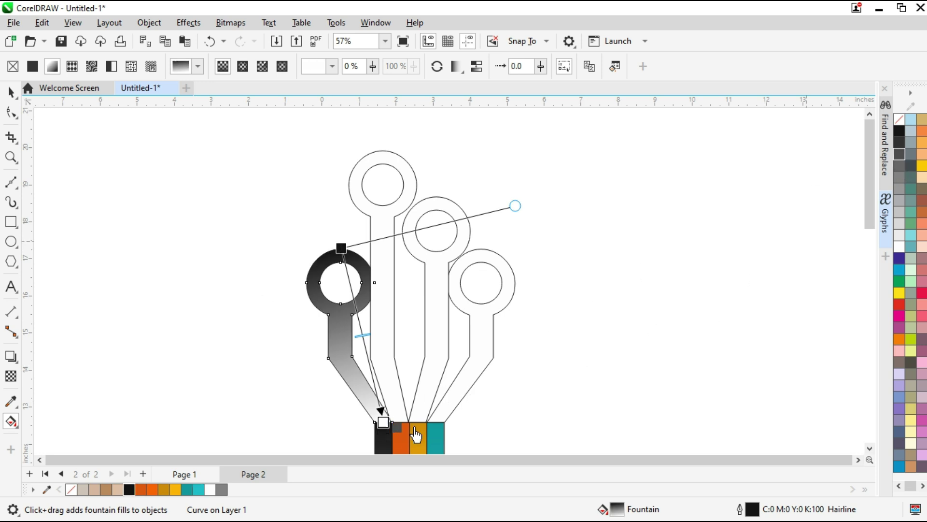
{"action": "left_click_drag", "start_coordinate": [416, 435], "coordinate": [383, 422]}
{"action": "left_click_drag", "start_coordinate": [495, 395], "coordinate": [383, 423]}
Add two dark grey stops around the middle of the black arm's gradient and a black stop at 76%
{"action": "left_click_drag", "start_coordinate": [900, 148], "coordinate": [369, 358]}
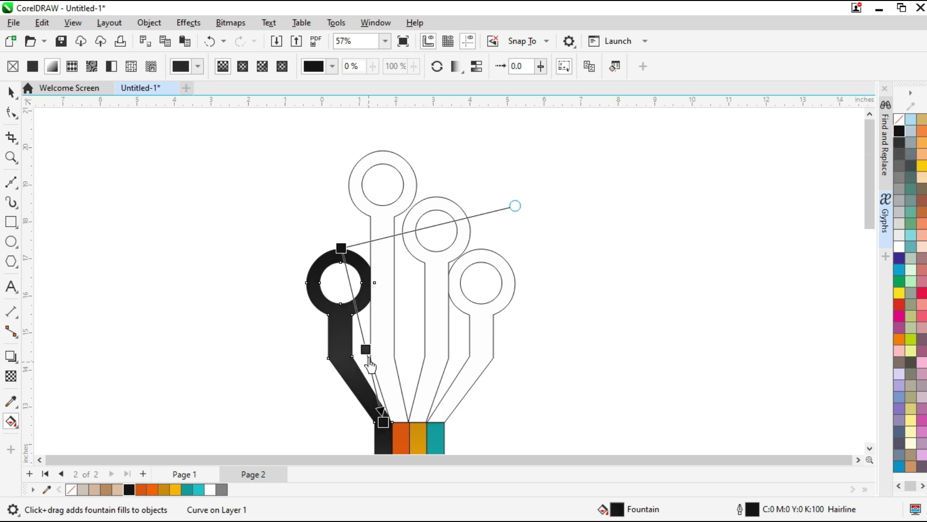
{"action": "left_click_drag", "start_coordinate": [901, 151], "coordinate": [365, 342]}
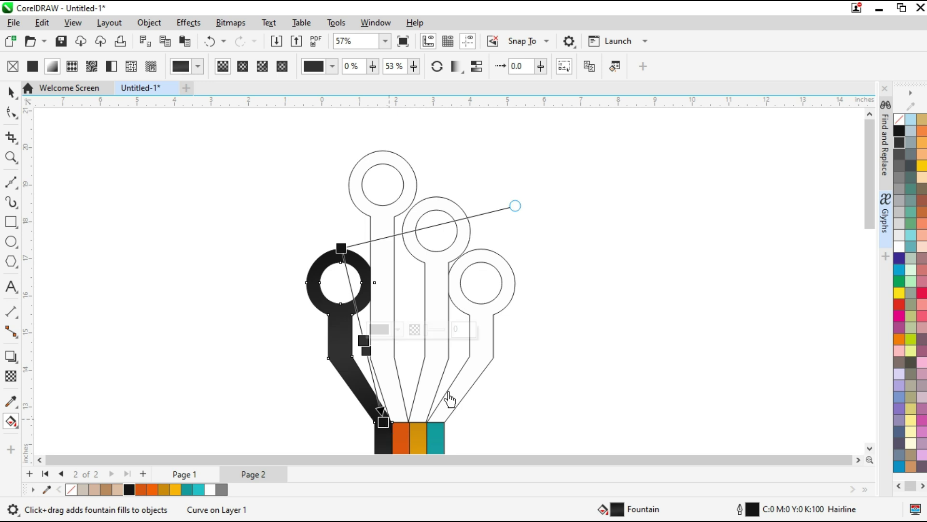
{"action": "left_click_drag", "start_coordinate": [371, 372], "coordinate": [375, 389]}
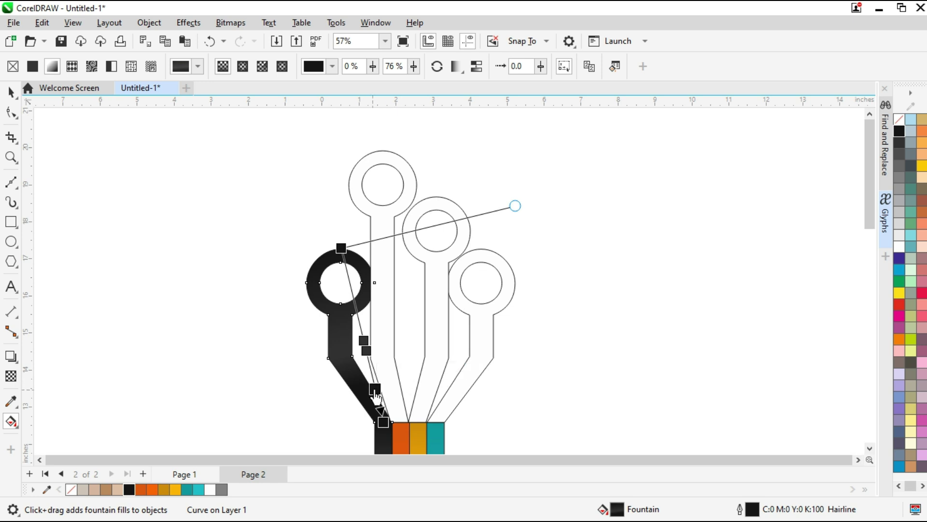
Fill the orange strip's arm with a bright-to-dark orange gradient from ring to strip, adding bright orange stops near the bend
{"action": "left_click", "coordinate": [394, 169]}
{"action": "left_click_drag", "start_coordinate": [384, 149], "coordinate": [392, 422]}
{"action": "left_click_drag", "start_coordinate": [191, 434], "coordinate": [392, 421]}
{"action": "left_click_drag", "start_coordinate": [152, 489], "coordinate": [385, 150]}
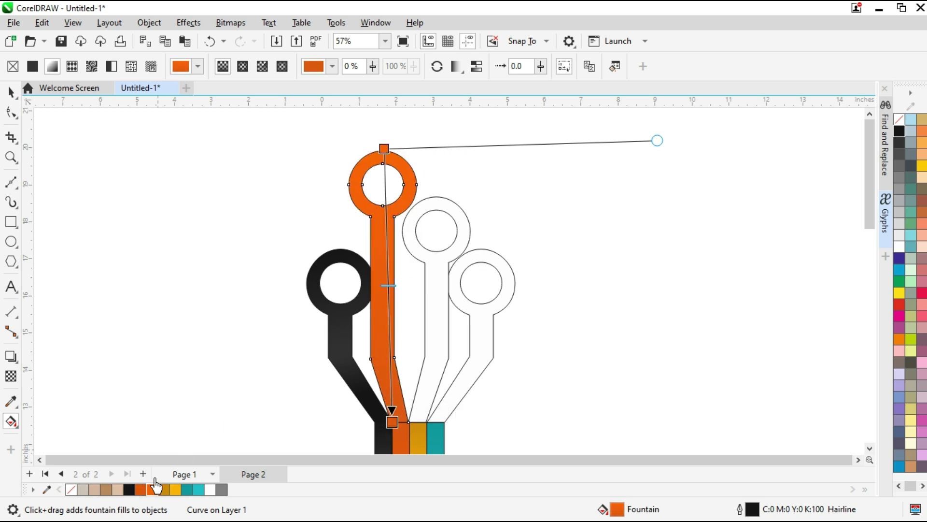
{"action": "left_click_drag", "start_coordinate": [334, 406], "coordinate": [389, 338]}
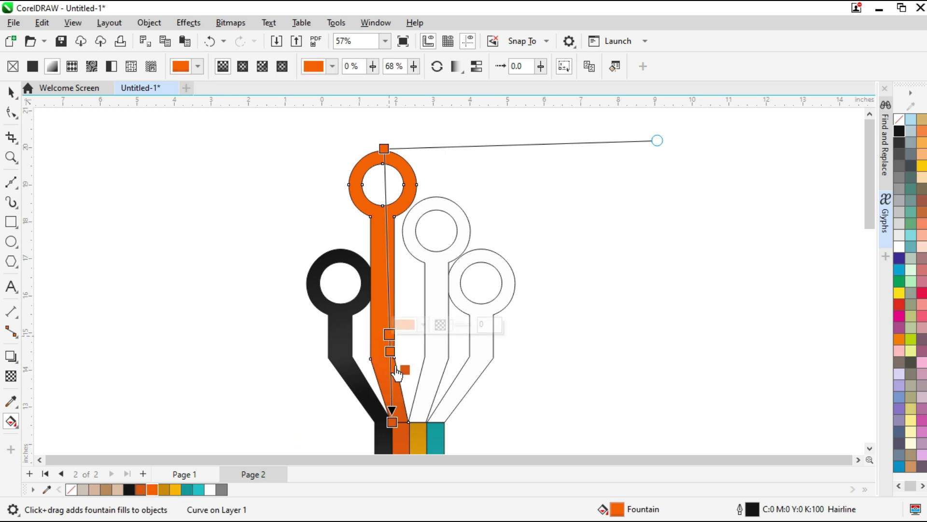
Fill the yellow strip's arm with a yellow-to-dark-yellow gradient from ring to strip, with alternating dark and bright stops near the bend
{"action": "left_click", "coordinate": [437, 207]}
{"action": "left_click_drag", "start_coordinate": [436, 198], "coordinate": [422, 414]}
{"action": "left_click_drag", "start_coordinate": [437, 236], "coordinate": [422, 415]}
{"action": "left_click_drag", "start_coordinate": [176, 499], "coordinate": [437, 199]}
{"action": "left_click_drag", "start_coordinate": [441, 370], "coordinate": [432, 329]}
Apply a linear fountain fill to the teal strip's arm, from light turquoise at the ring to teal at the strip
{"action": "left_click", "coordinate": [504, 304]}
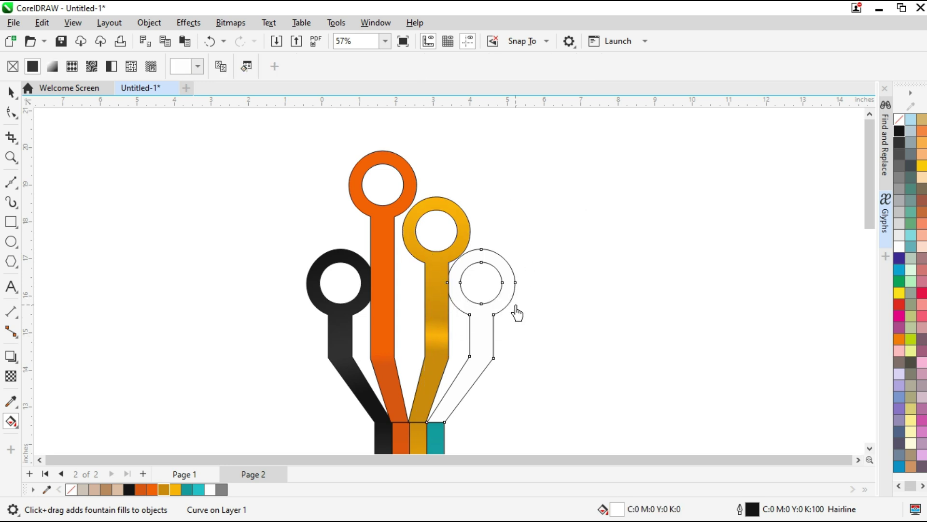
{"action": "left_click_drag", "start_coordinate": [483, 251], "coordinate": [656, 290]}
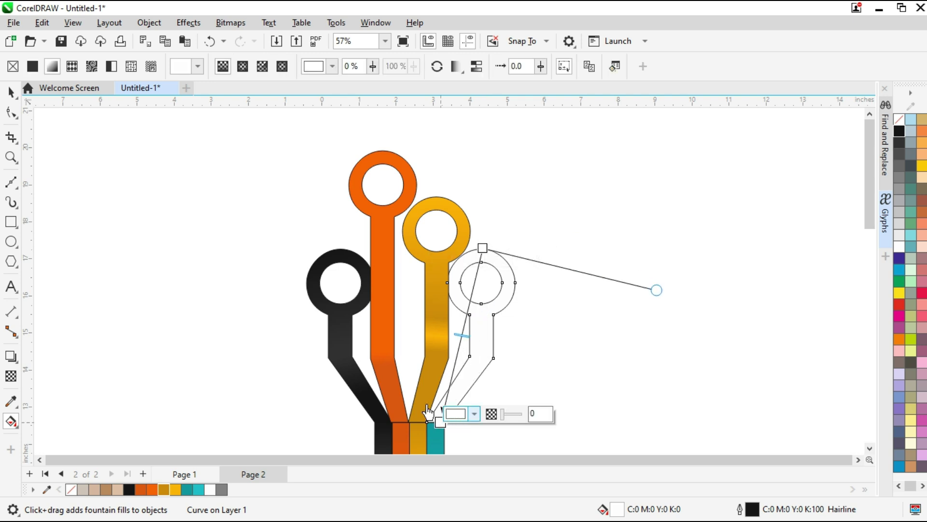
{"action": "left_click_drag", "start_coordinate": [175, 489], "coordinate": [440, 422]}
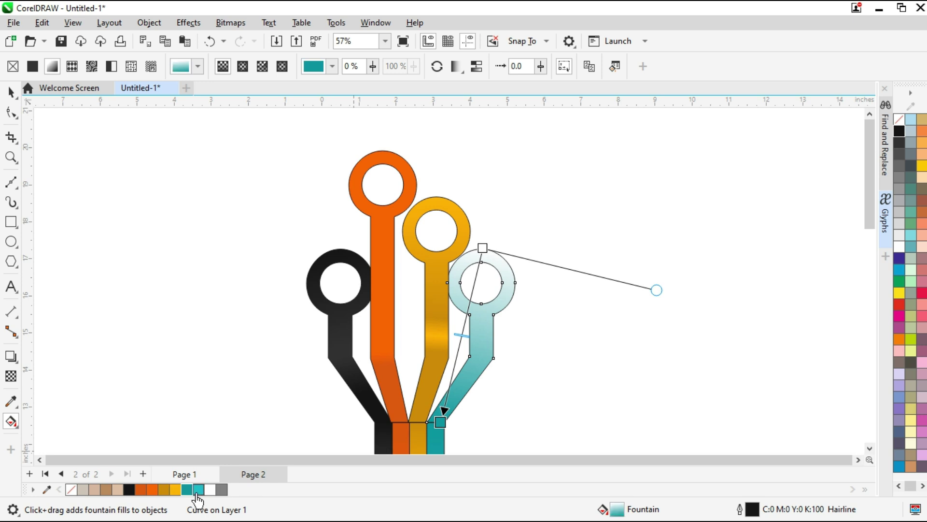
{"action": "left_click_drag", "start_coordinate": [483, 252], "coordinate": [483, 249]}
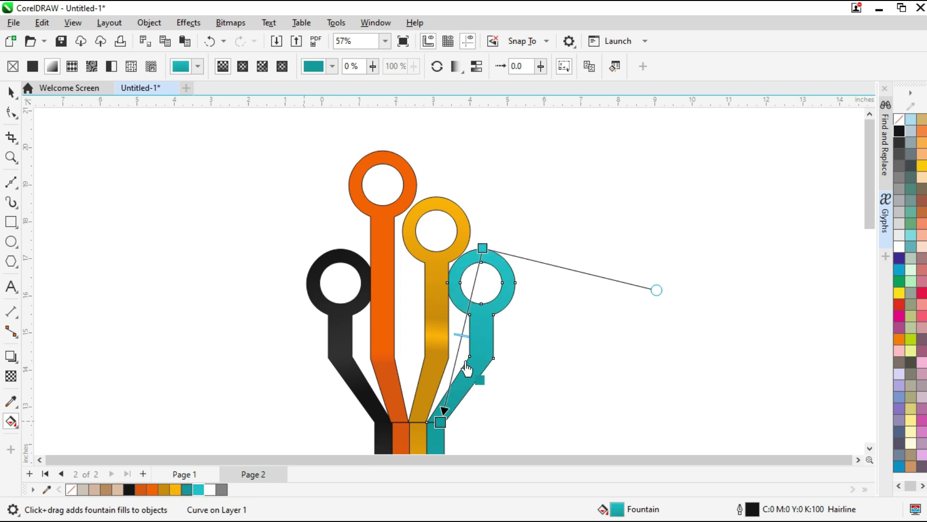
Add alternating teal and light turquoise stops around the bend of the teal arm's gradient
{"action": "left_click_drag", "start_coordinate": [462, 350], "coordinate": [461, 344]}
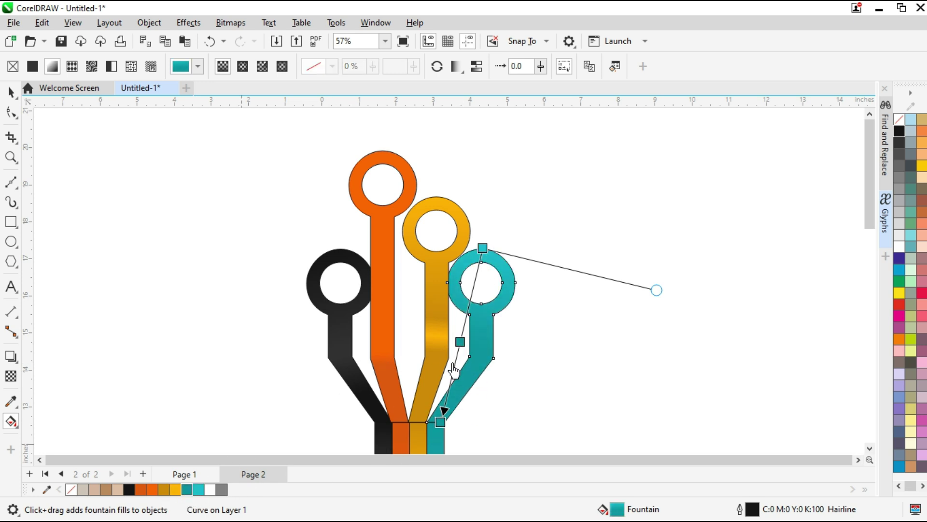
{"action": "left_click_drag", "start_coordinate": [460, 356], "coordinate": [454, 367]}
{"action": "left_click_drag", "start_coordinate": [198, 489], "coordinate": [466, 320]}
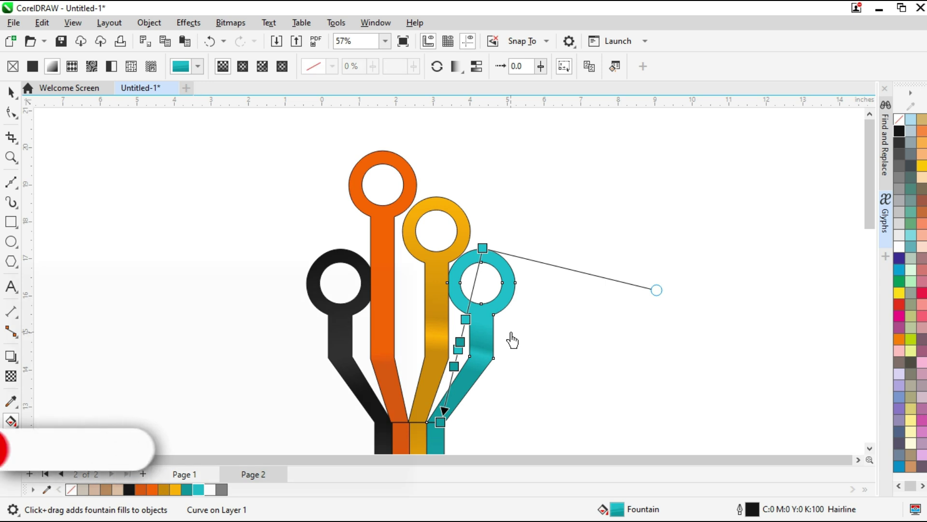
Move the yellow arm's bright stop to 65% and its upper dark stop to 59%, and add a bright yellow stop just above them
{"action": "left_click", "coordinate": [431, 369]}
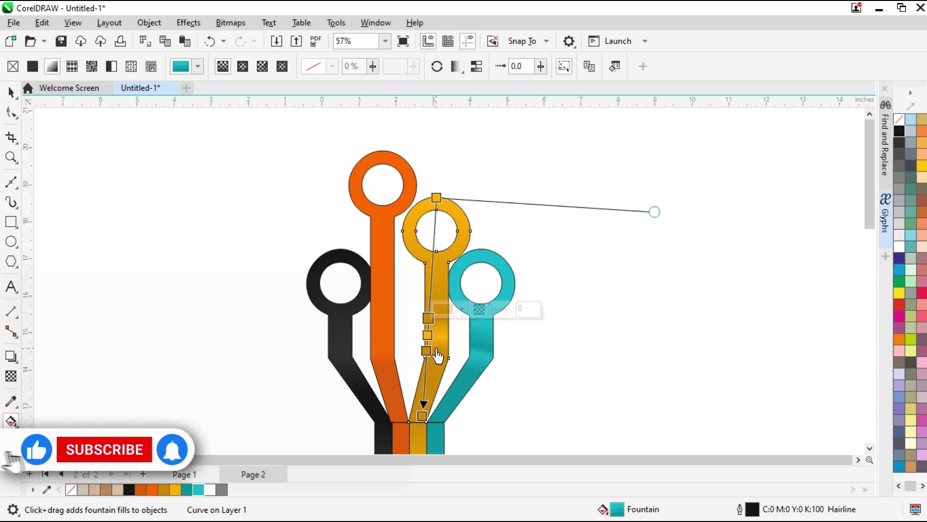
{"action": "left_click", "coordinate": [428, 336]}
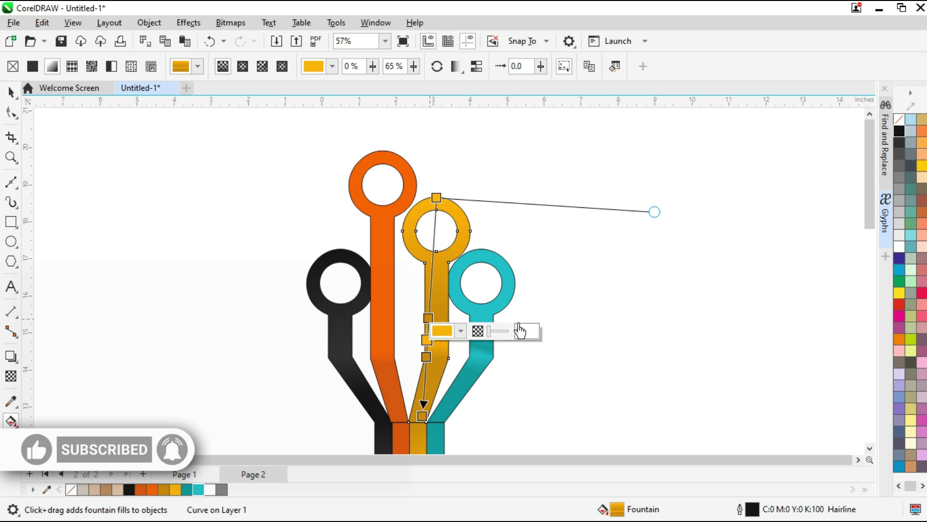
{"action": "left_click", "coordinate": [429, 320]}
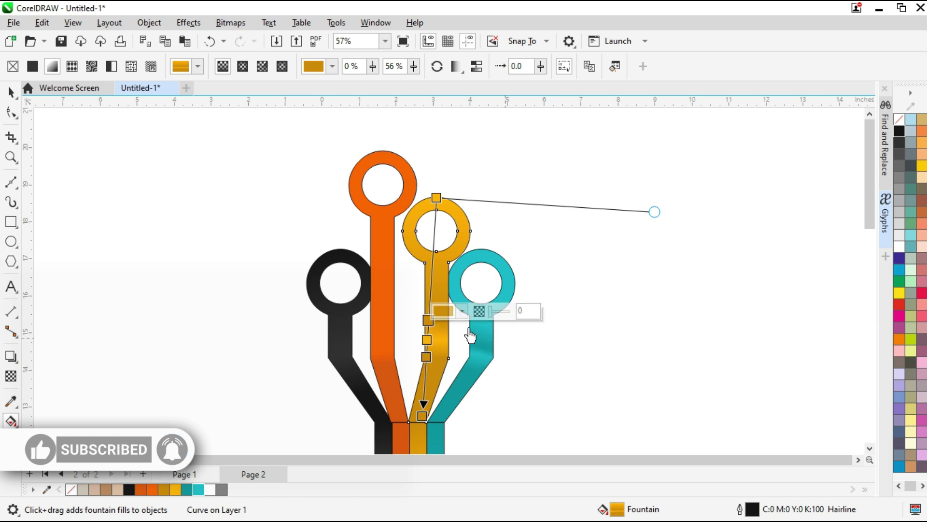
{"action": "left_click", "coordinate": [554, 351]}
{"action": "left_click", "coordinate": [436, 333]}
{"action": "scroll", "coordinate": [438, 340], "scroll_direction": "up", "scroll_amount": 2}
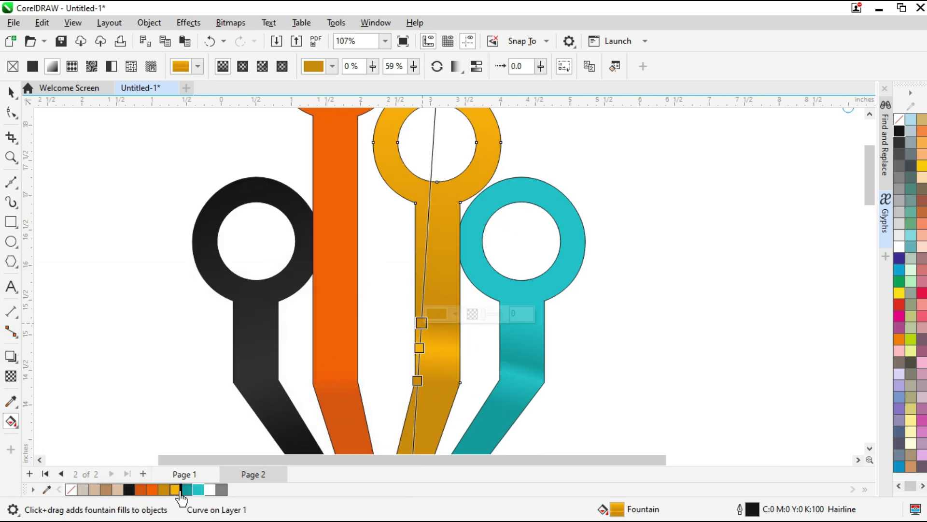
{"action": "double_click", "coordinate": [424, 303]}
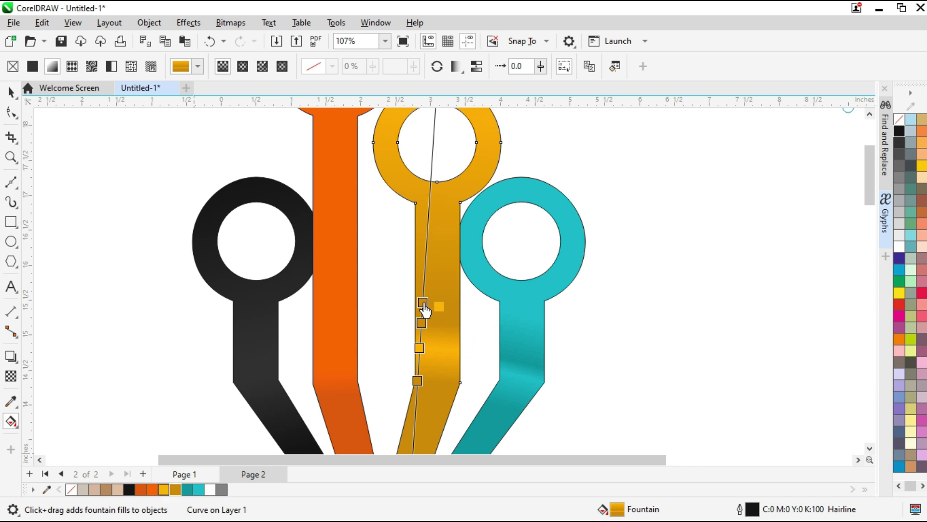
{"action": "left_click_drag", "start_coordinate": [424, 307], "coordinate": [423, 305]}
Move the orange arm's lower dark stop to 80%, and add a dark orange stop at 69% with a bright orange stop above it
{"action": "left_click", "coordinate": [322, 352]}
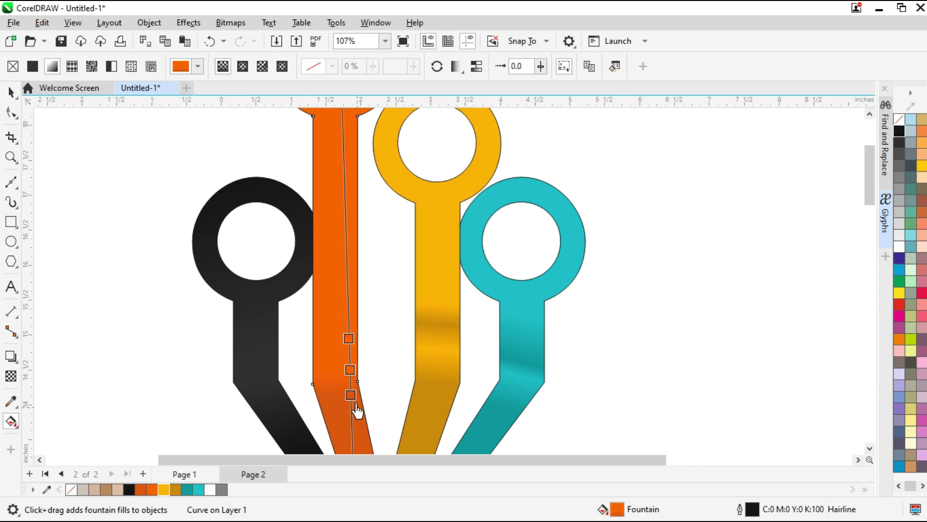
{"action": "left_click", "coordinate": [351, 399]}
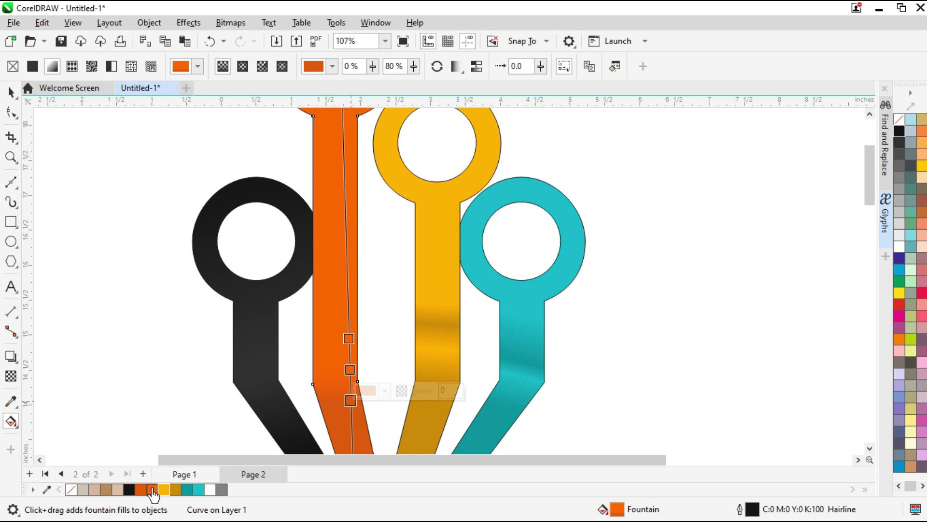
{"action": "left_click_drag", "start_coordinate": [152, 490], "coordinate": [346, 375]}
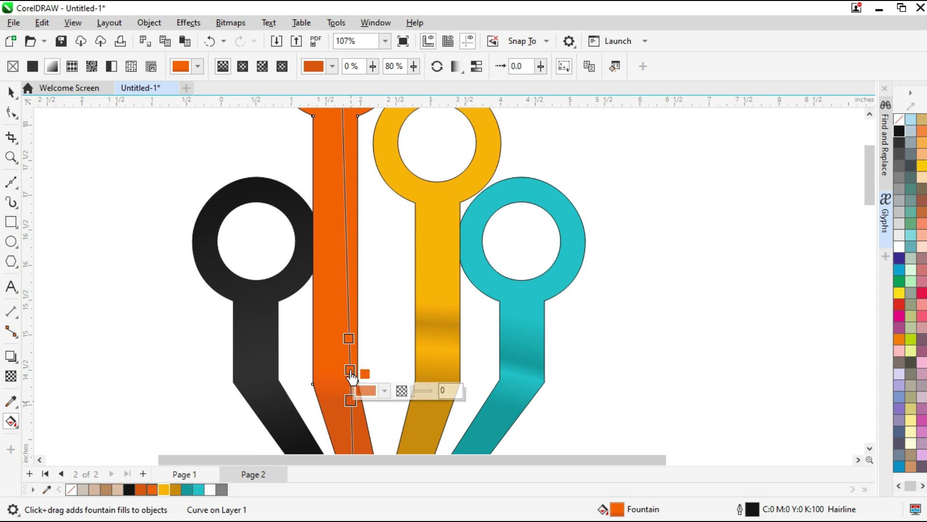
{"action": "left_click_drag", "start_coordinate": [350, 345], "coordinate": [353, 343]}
{"action": "left_click_drag", "start_coordinate": [152, 490], "coordinate": [349, 323]}
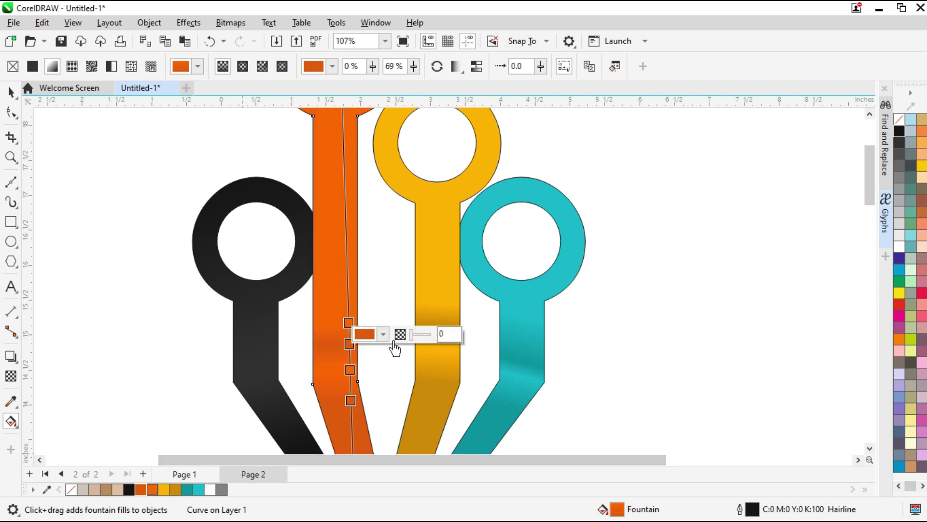
Alternate dark gray and black stops around the bend of the black arm's gradient, with the upper dark gray stop at 54%
{"action": "left_click", "coordinate": [263, 379]}
{"action": "left_click_drag", "start_coordinate": [302, 377], "coordinate": [305, 388]}
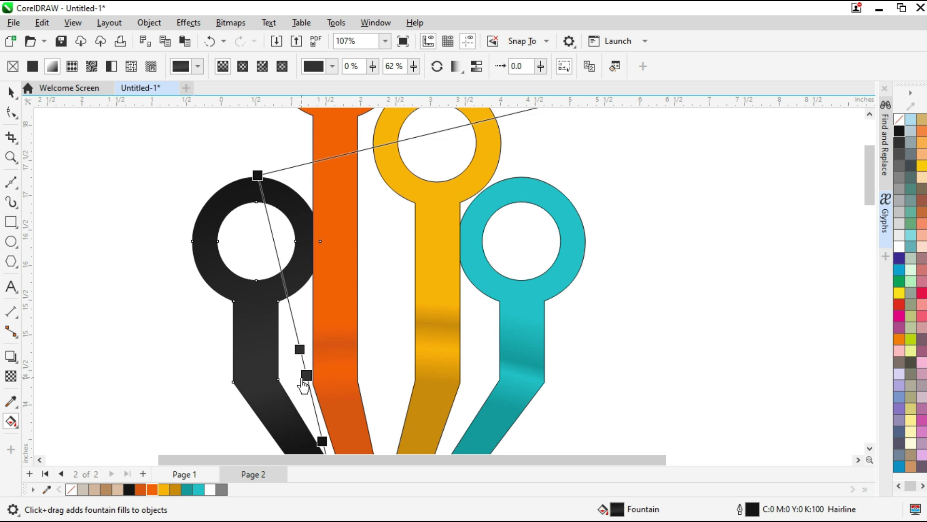
{"action": "double_click", "coordinate": [310, 391]}
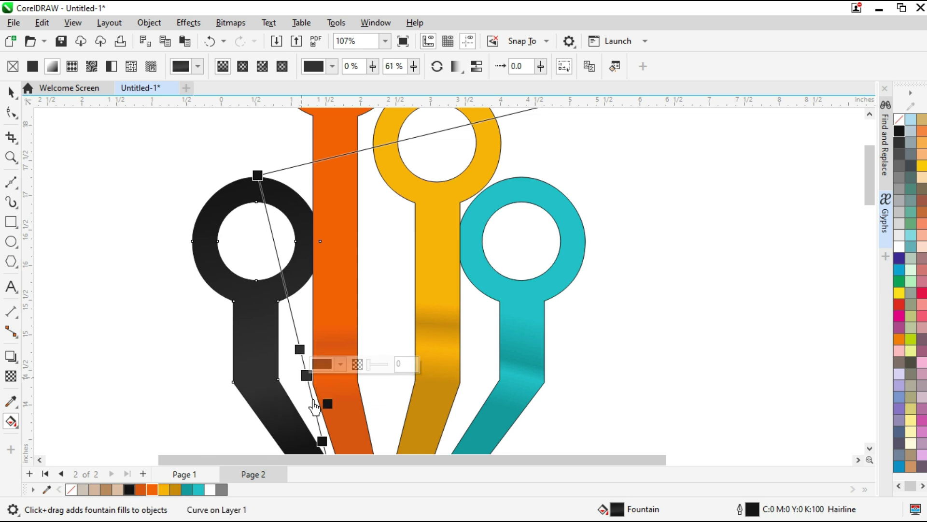
{"action": "left_click_drag", "start_coordinate": [306, 375], "coordinate": [311, 395]}
{"action": "left_click_drag", "start_coordinate": [299, 350], "coordinate": [300, 353]}
Select the whole pencil with its arms and remove all the outlines
{"action": "left_click", "coordinate": [11, 92]}
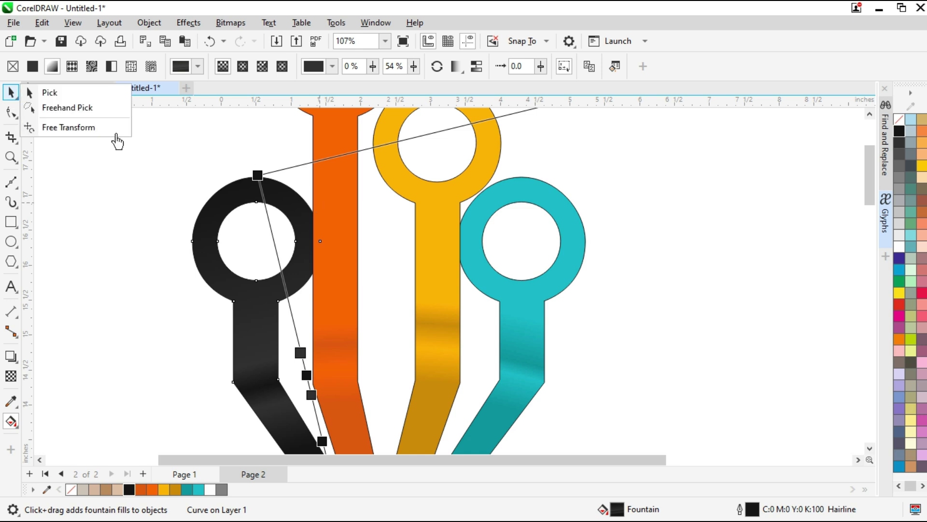
{"action": "left_click", "coordinate": [30, 92]}
{"action": "scroll", "coordinate": [378, 240], "scroll_direction": "down", "scroll_amount": 6}
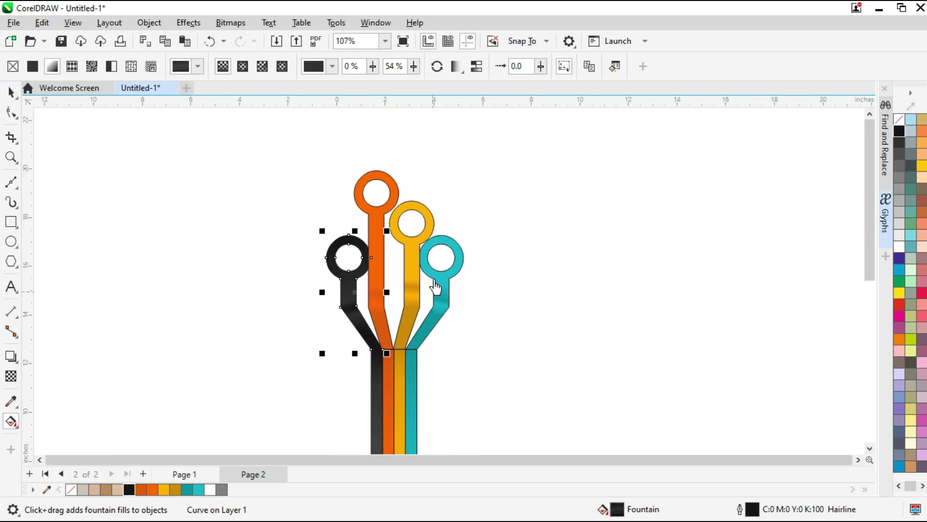
{"action": "mouse_move", "coordinate": [306, 142]}
{"action": "left_mouse_down"}
{"action": "mouse_move", "coordinate": [499, 462]}
{"action": "mouse_move", "coordinate": [496, 427]}
{"action": "left_mouse_up"}
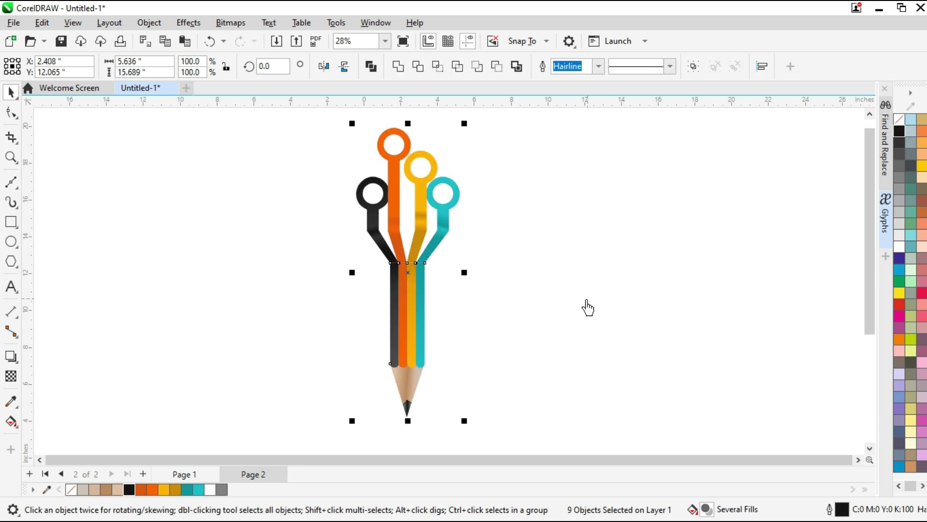
{"action": "left_click", "coordinate": [534, 396]}
Apply a drop shadow to each of the black, orange, yellow and teal arms, running straight down from the ring to the strips' tops
{"action": "scroll", "coordinate": [428, 198], "scroll_direction": "up", "scroll_amount": 2}
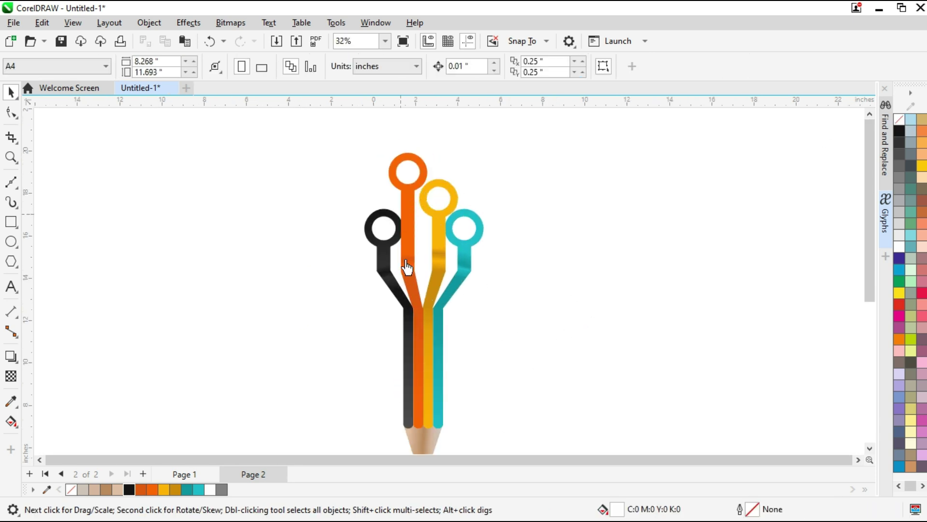
{"action": "scroll", "coordinate": [401, 263], "scroll_direction": "up", "scroll_amount": 2}
{"action": "left_click", "coordinate": [385, 253]}
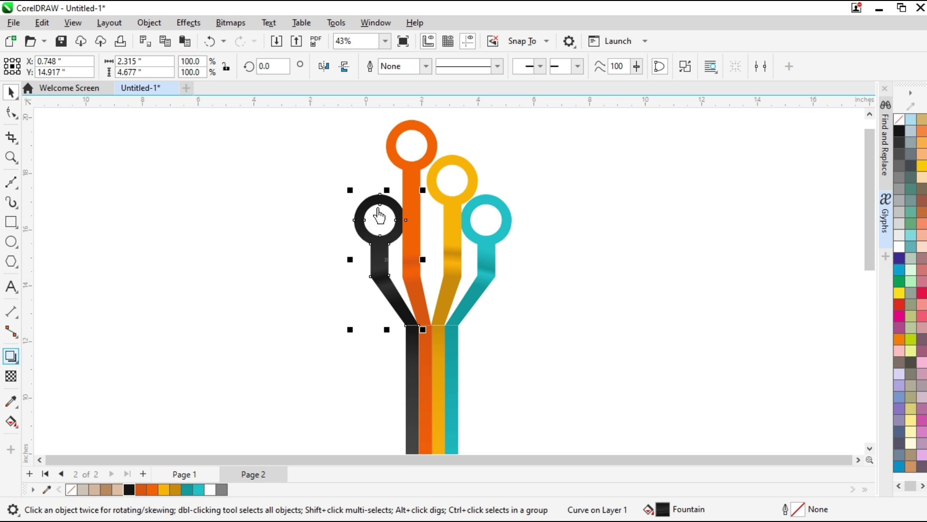
{"action": "left_click", "coordinate": [16, 360]}
{"action": "left_click", "coordinate": [56, 357]}
{"action": "left_click_drag", "start_coordinate": [381, 196], "coordinate": [386, 331]}
{"action": "left_click_drag", "start_coordinate": [418, 136], "coordinate": [413, 332]}
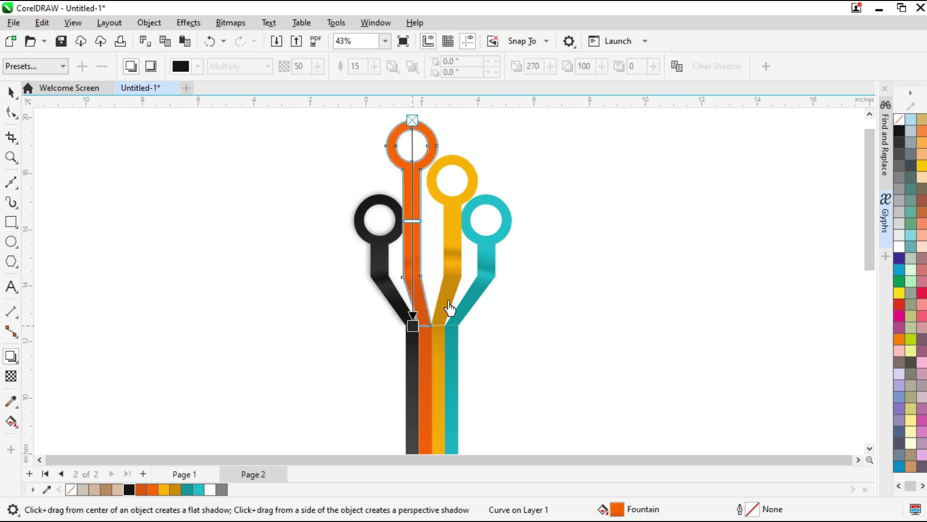
{"action": "left_click_drag", "start_coordinate": [451, 178], "coordinate": [453, 331]}
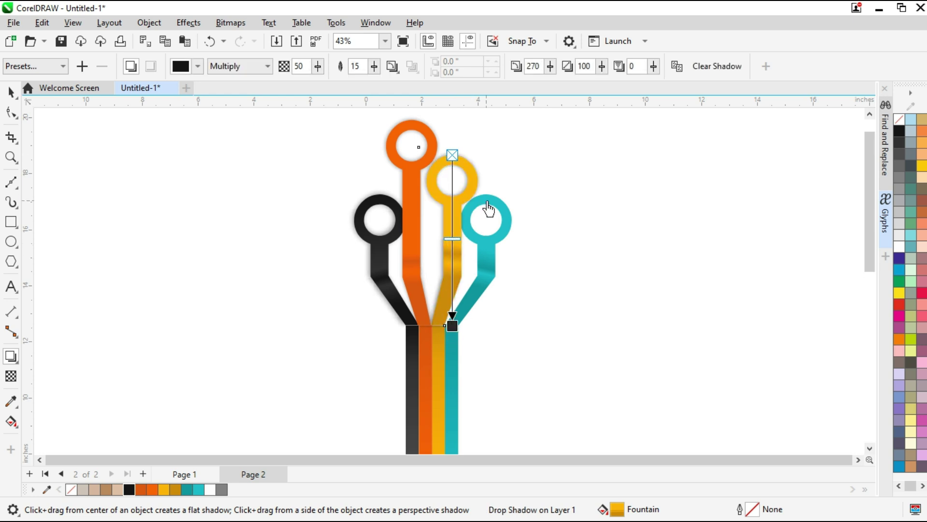
{"action": "left_click", "coordinate": [489, 209]}
{"action": "left_click_drag", "start_coordinate": [488, 208], "coordinate": [480, 332]}
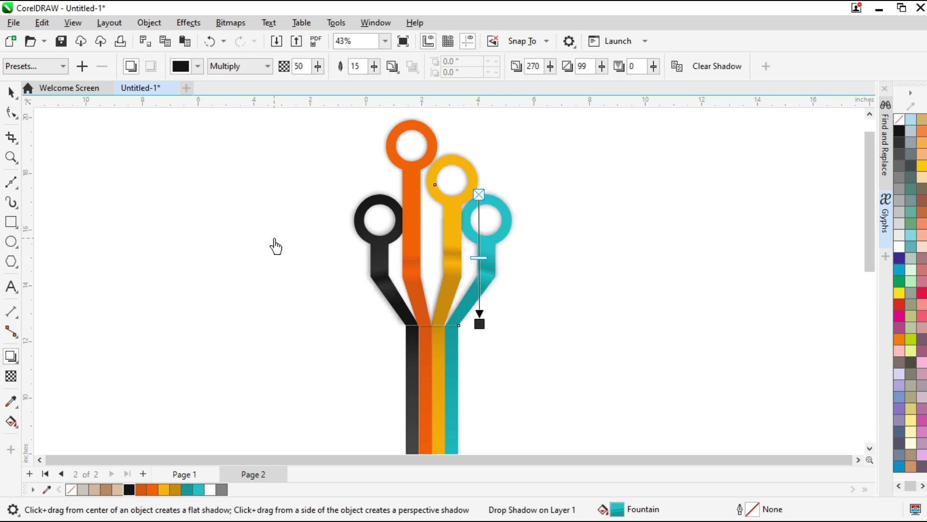
{"action": "left_click", "coordinate": [10, 96]}
{"action": "left_click", "coordinate": [341, 337]}
Cast a drop shadow sideways from the wooden tip's point at an angle of 10 with stretch 19, and set its feathering to 31
{"action": "scroll", "coordinate": [444, 347], "scroll_direction": "up", "scroll_amount": 6}
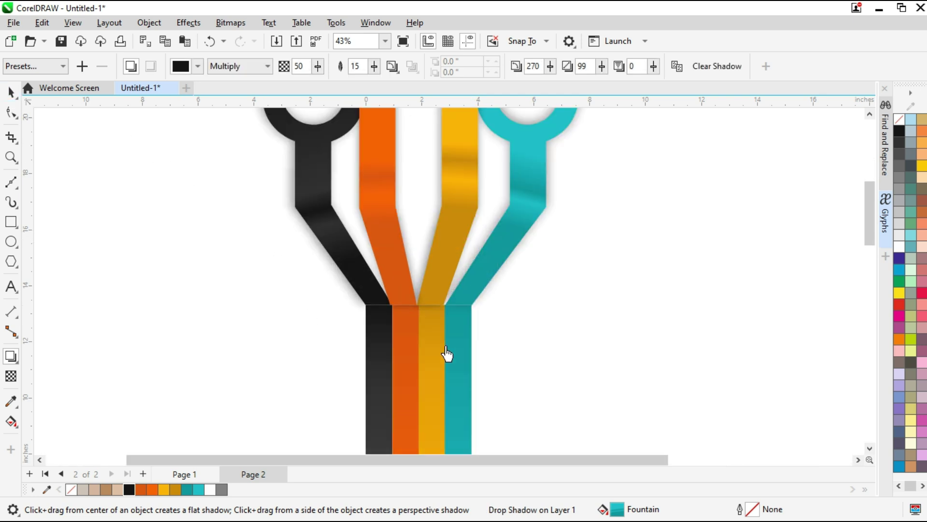
{"action": "scroll", "coordinate": [401, 307], "scroll_direction": "down", "scroll_amount": 5}
{"action": "scroll", "coordinate": [407, 259], "scroll_direction": "down", "scroll_amount": 5}
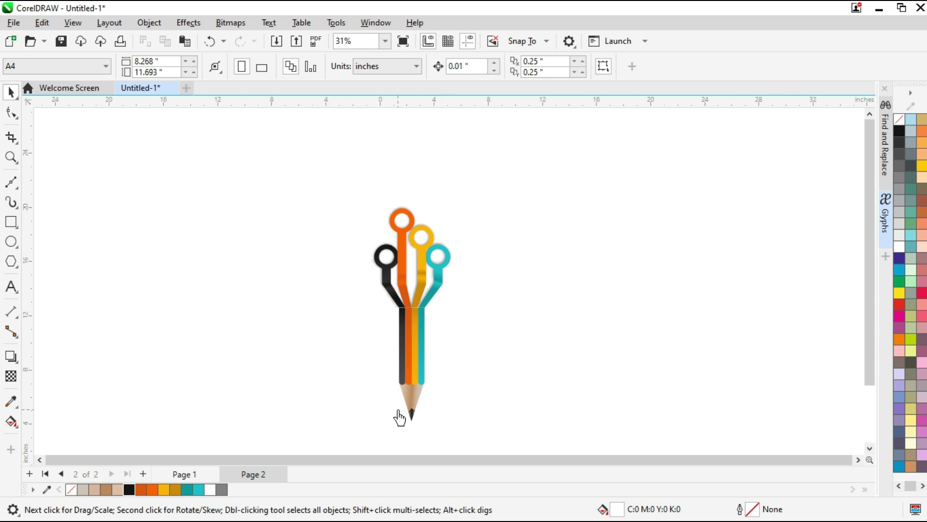
{"action": "scroll", "coordinate": [399, 416], "scroll_direction": "up", "scroll_amount": 2}
{"action": "left_click", "coordinate": [420, 414]}
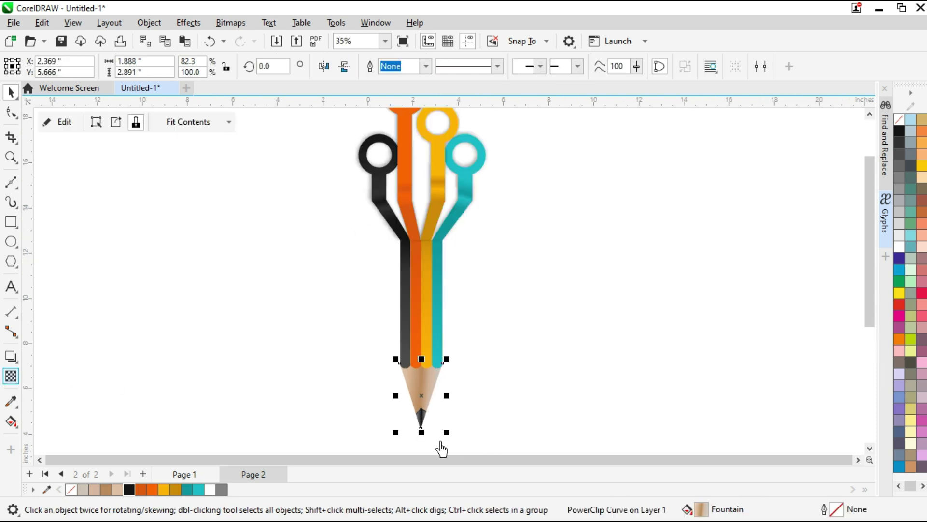
{"action": "left_click", "coordinate": [11, 358]}
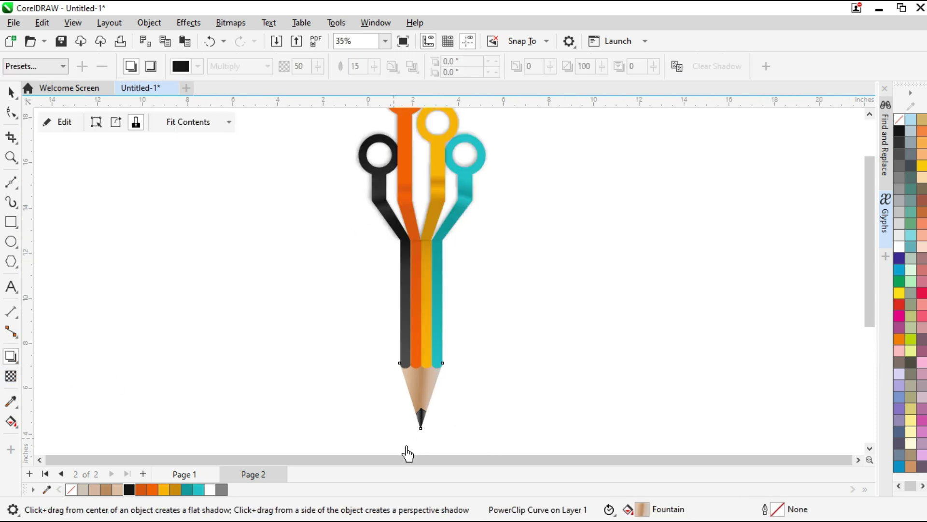
{"action": "left_click_drag", "start_coordinate": [421, 427], "coordinate": [493, 423]}
{"action": "left_click_drag", "start_coordinate": [375, 68], "coordinate": [385, 72]}
{"action": "left_click", "coordinate": [15, 96]}
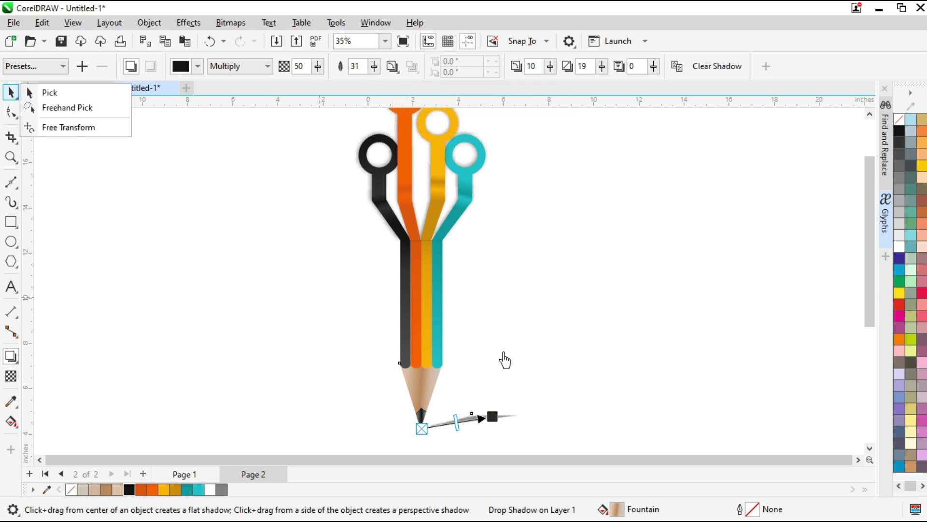
{"action": "left_click", "coordinate": [48, 94]}
{"action": "left_click", "coordinate": [548, 370]}
Draw a horizontal two-point line about 3 inches long, extending from the pencil's point away from the shadow
{"action": "scroll", "coordinate": [550, 374], "scroll_direction": "down", "scroll_amount": 1}
{"action": "left_click", "coordinate": [386, 41]}
{"action": "left_click", "coordinate": [374, 66]}
{"action": "left_click_drag", "start_coordinate": [872, 292], "coordinate": [871, 334]}
{"action": "scroll", "coordinate": [412, 397], "scroll_direction": "up", "scroll_amount": 2}
{"action": "left_click", "coordinate": [9, 189]}
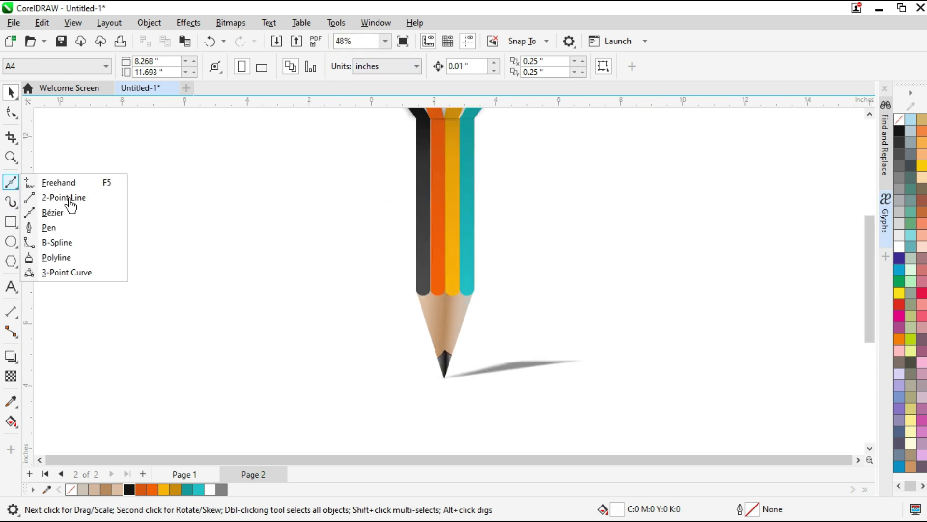
{"action": "left_click", "coordinate": [64, 197]}
{"action": "mouse_move", "coordinate": [444, 379]}
{"action": "left_mouse_down"}
{"action": "mouse_move", "coordinate": [332, 387]}
{"action": "mouse_move", "coordinate": [340, 379]}
{"action": "left_mouse_up"}
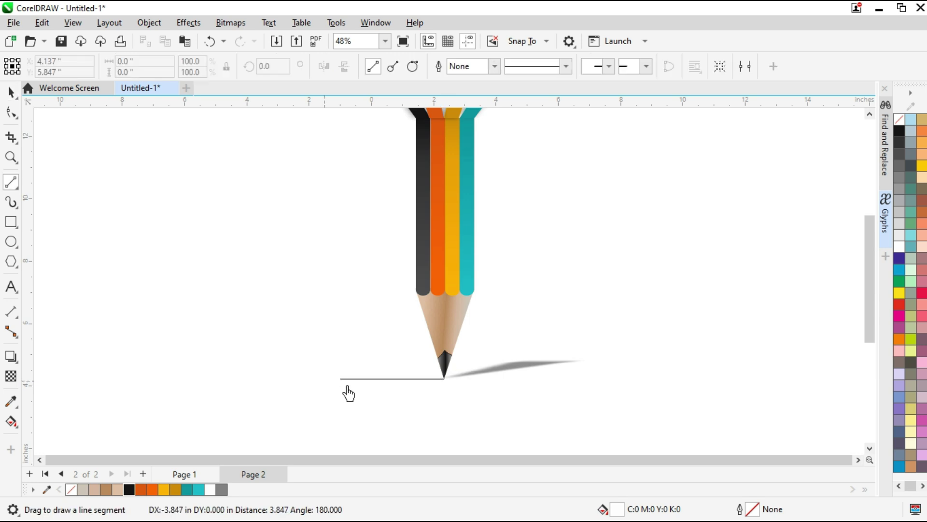
Give the horizontal line at the pencil's point a black outline with a width of 1.5 pt
{"action": "right_click", "coordinate": [899, 138]}
{"action": "double_click", "coordinate": [741, 508]}
{"action": "left_click", "coordinate": [380, 216]}
{"action": "left_click", "coordinate": [349, 275]}
{"action": "left_click", "coordinate": [574, 367]}
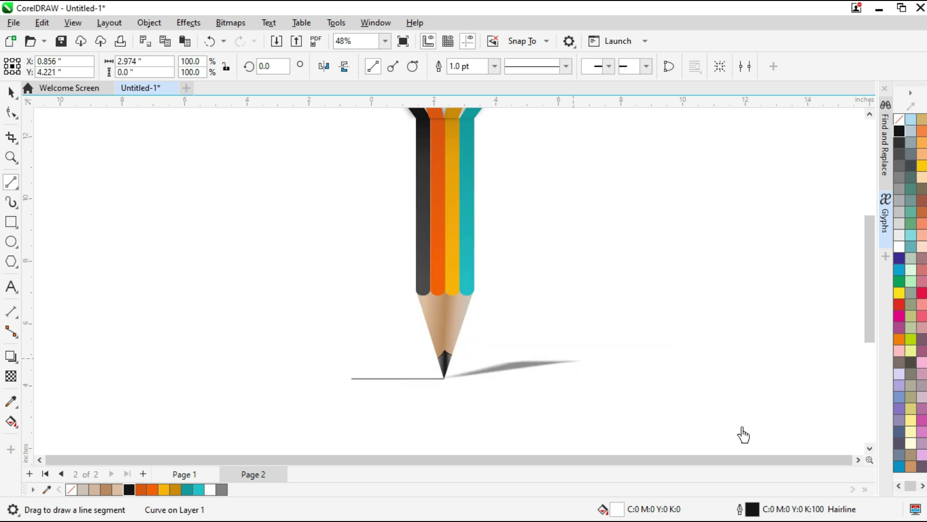
{"action": "double_click", "coordinate": [750, 508]}
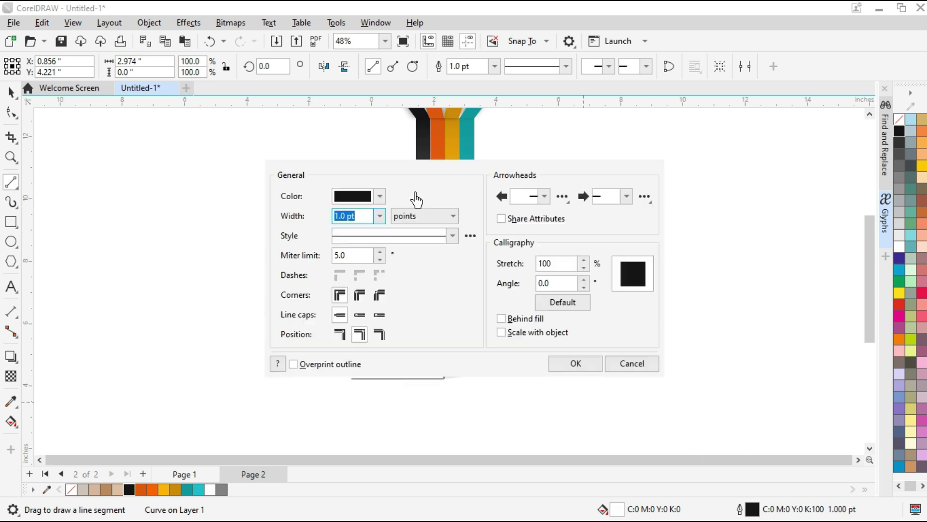
{"action": "left_click", "coordinate": [381, 216]}
{"action": "left_click", "coordinate": [351, 285]}
{"action": "left_click", "coordinate": [570, 368]}
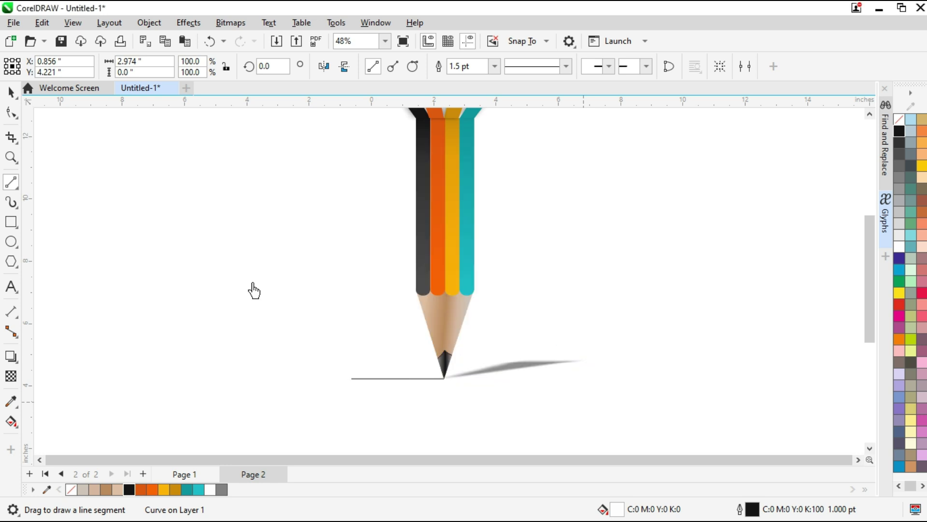
Add the text "Education" above the line's free end and set its font to Brush Script Std
{"action": "left_click", "coordinate": [330, 345]}
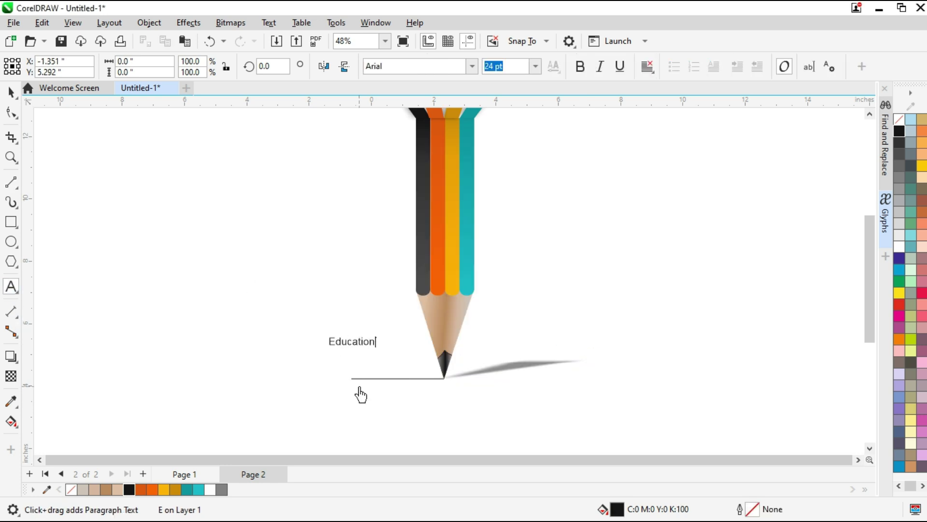
{"action": "left_click", "coordinate": [11, 92]}
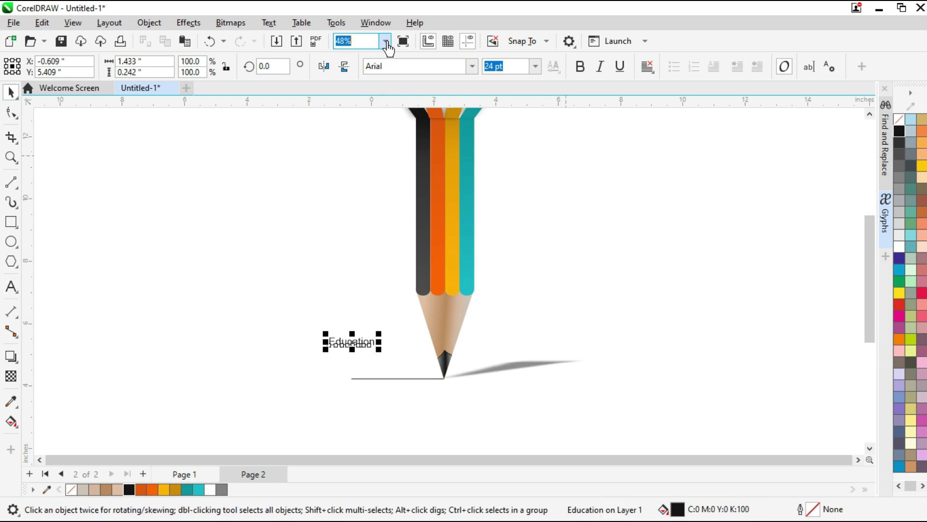
{"action": "left_click", "coordinate": [472, 67]}
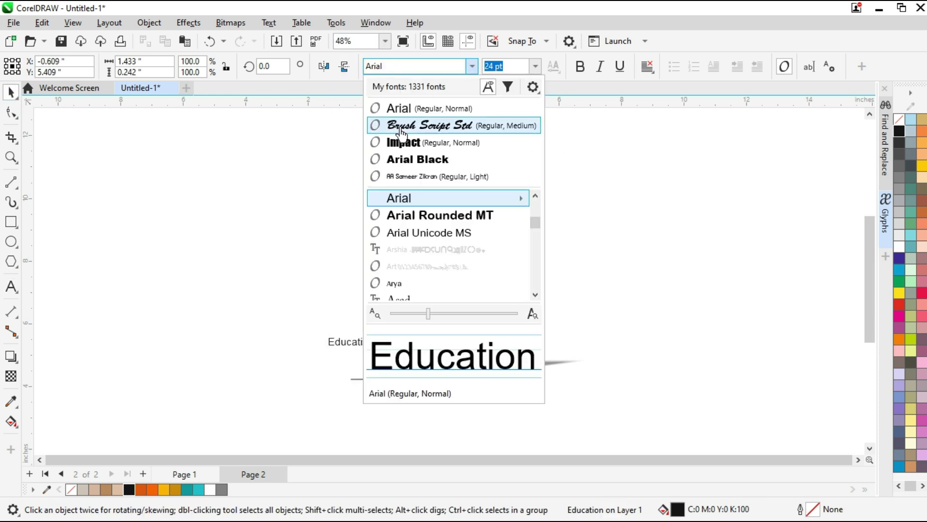
{"action": "left_click", "coordinate": [444, 125]}
{"action": "scroll", "coordinate": [284, 392], "scroll_direction": "up", "scroll_amount": 3}
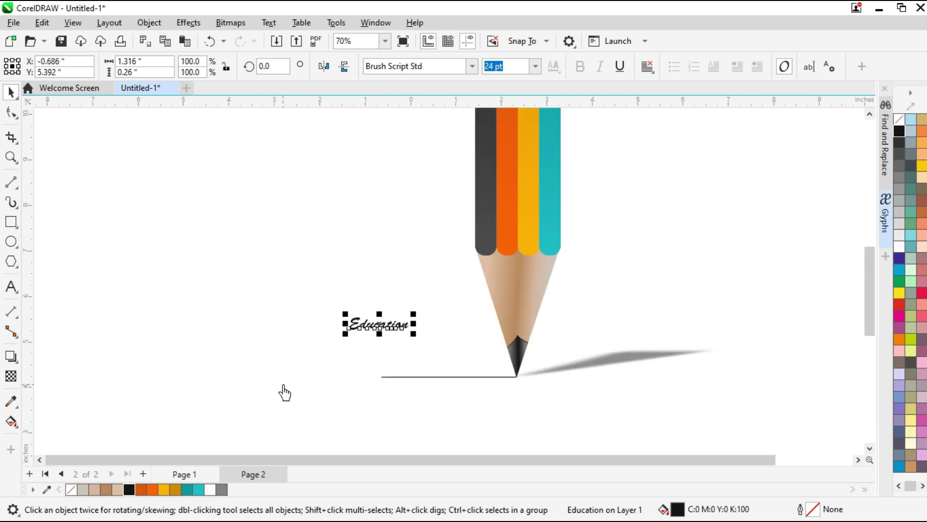
Enlarge the "Education" text to about 32.8 pt and place it at the free end of the line
{"action": "left_click_drag", "start_coordinate": [471, 305], "coordinate": [490, 325]}
{"action": "mouse_move", "coordinate": [445, 293]}
{"action": "left_mouse_down"}
{"action": "mouse_move", "coordinate": [364, 351]}
{"action": "mouse_move", "coordinate": [362, 363]}
{"action": "mouse_move", "coordinate": [388, 379]}
{"action": "mouse_move", "coordinate": [469, 380]}
{"action": "left_mouse_up"}
{"action": "left_click", "coordinate": [464, 371]}
{"action": "left_click", "coordinate": [388, 372]}
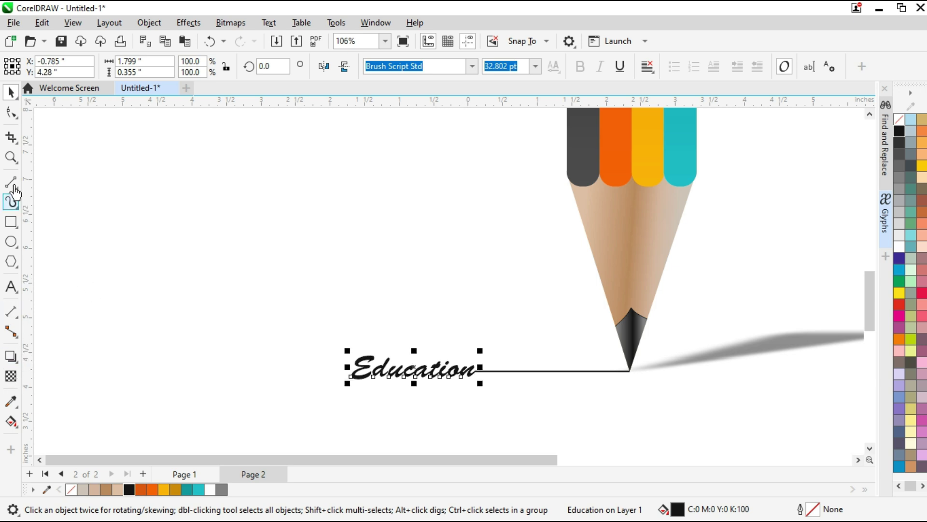
Add the text "IFOGRAPHIC ELEMENT" below "Education" and set its font to Arial
{"action": "left_click", "coordinate": [11, 288]}
{"action": "left_click", "coordinate": [357, 410]}
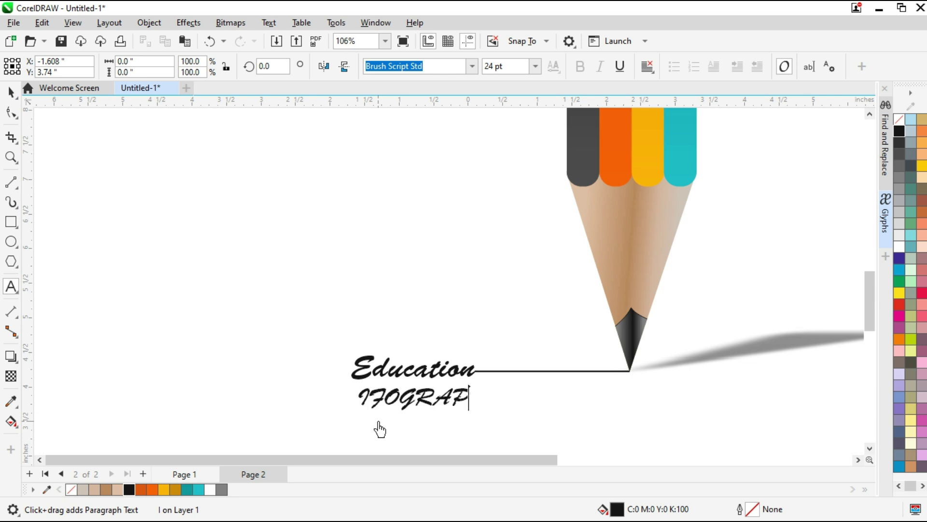
{"action": "type", "text": "IFOGRAPHIC ELEMENT"}
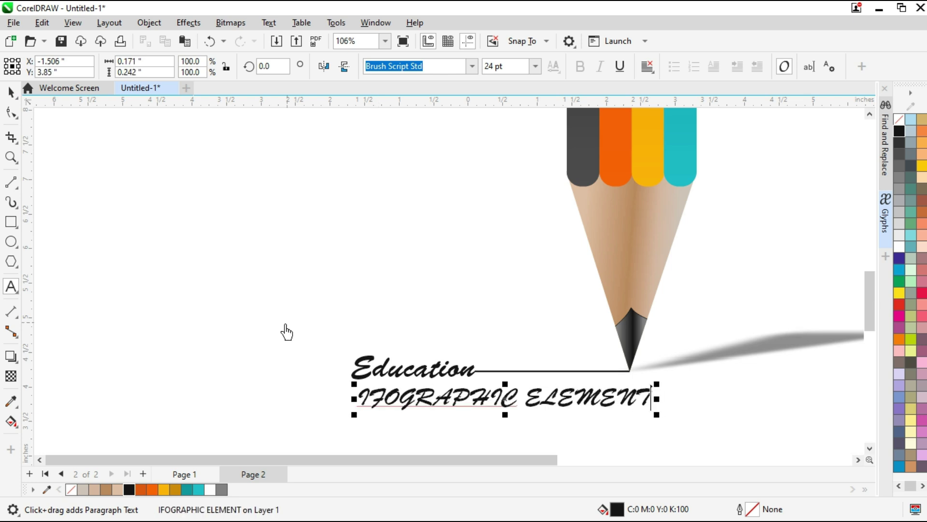
{"action": "left_click", "coordinate": [10, 94]}
{"action": "left_click", "coordinate": [472, 68]}
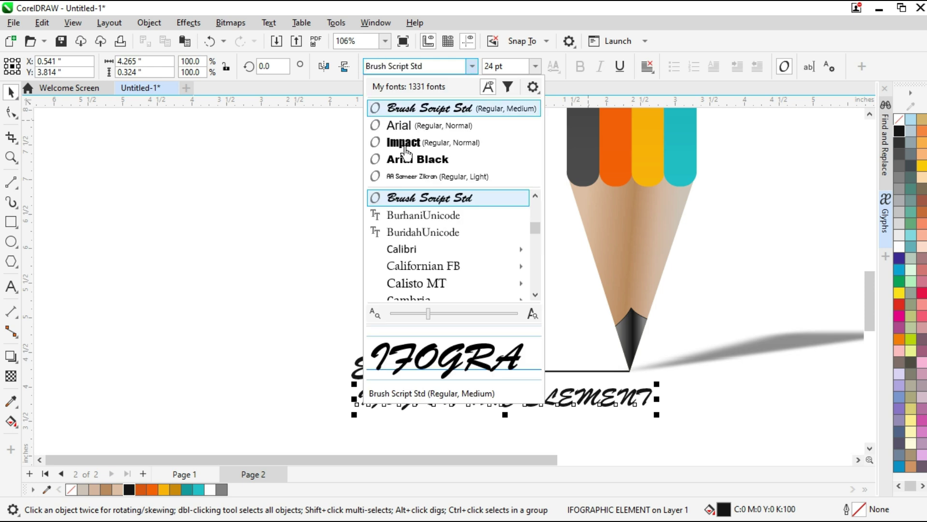
{"action": "left_click", "coordinate": [409, 127]}
Shrink "IFOGRAPHIC ELEMENT" to about 13.6 pt and left-align it directly beneath "Education"
{"action": "left_click_drag", "start_coordinate": [619, 409], "coordinate": [609, 406]}
{"action": "left_click_drag", "start_coordinate": [487, 397], "coordinate": [428, 399]}
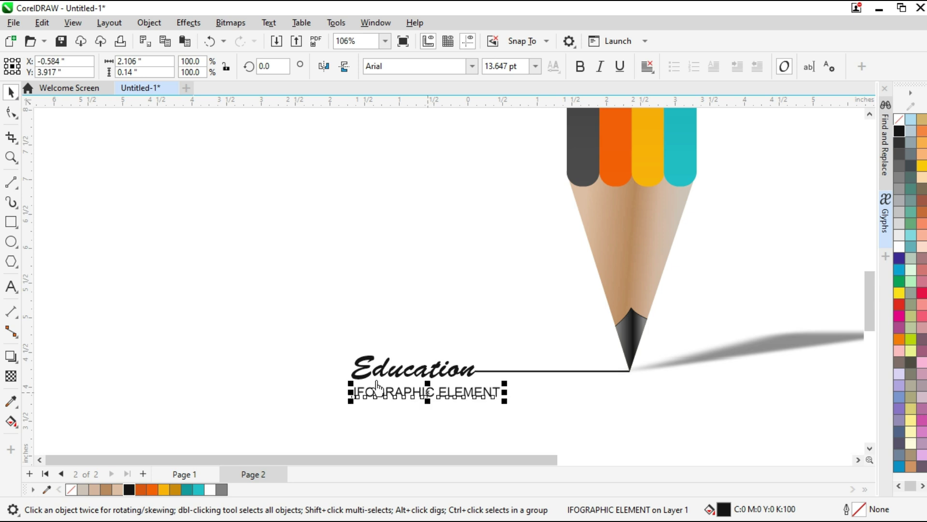
{"action": "key", "text": "l"}
{"action": "key", "text": "Escape"}
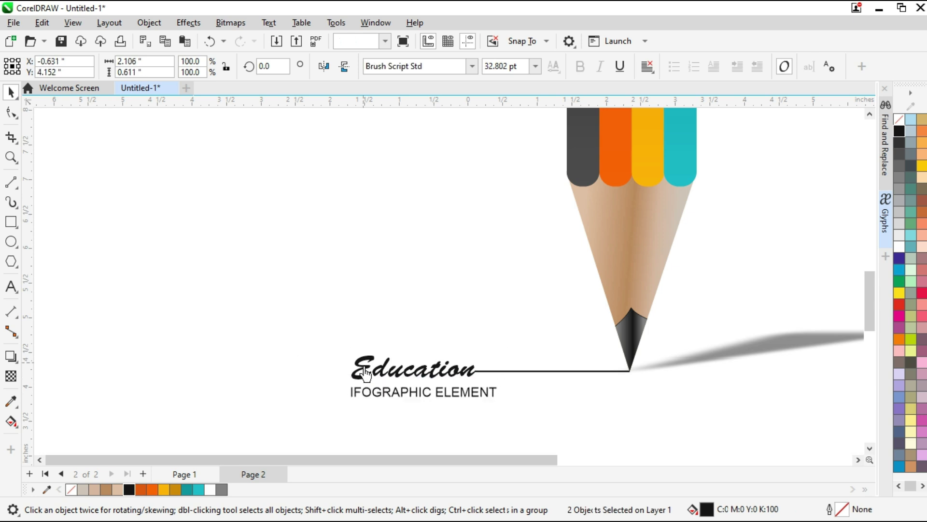
{"action": "left_click", "coordinate": [371, 369]}
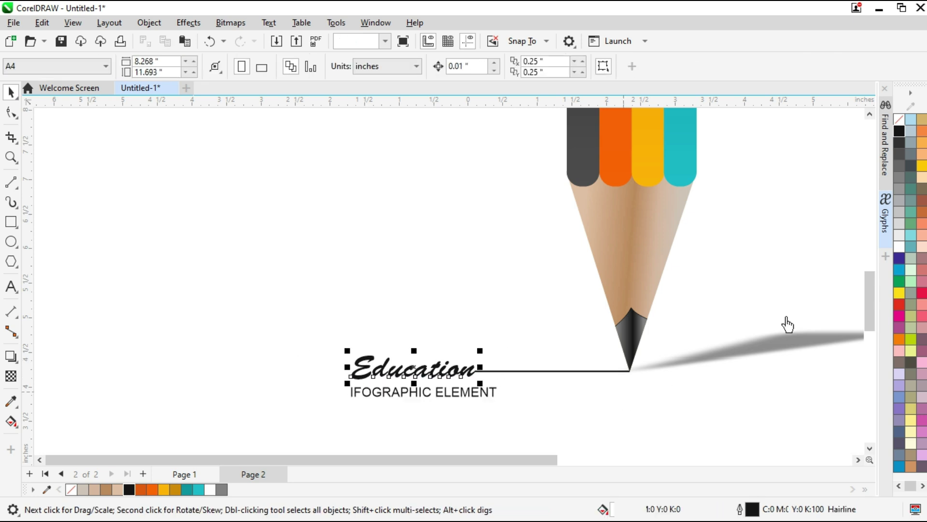
Insert the Webdings stack-of-books glyph inside the black arm's ring
{"action": "left_click", "coordinate": [579, 372]}
{"action": "left_click", "coordinate": [385, 41]}
{"action": "left_click", "coordinate": [374, 65]}
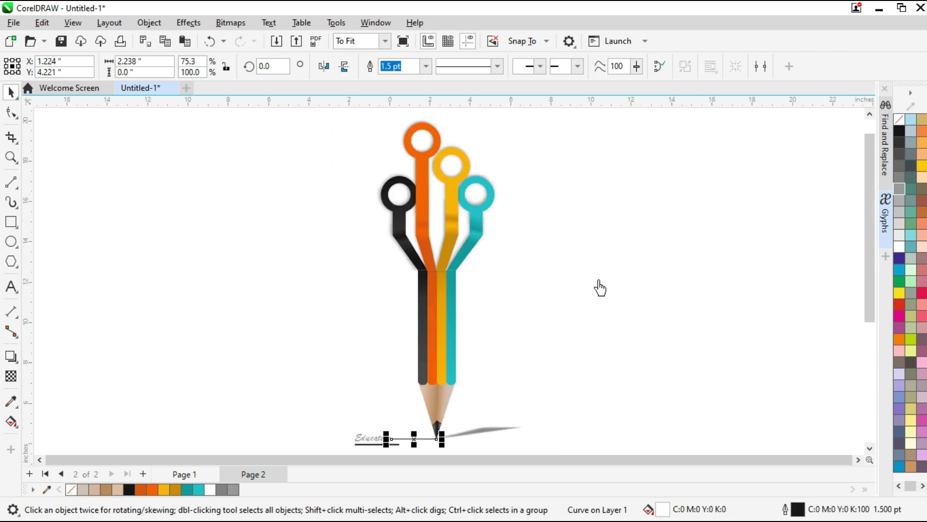
{"action": "left_click", "coordinate": [437, 119]}
{"action": "scroll", "coordinate": [438, 119], "scroll_direction": "up", "scroll_amount": 4}
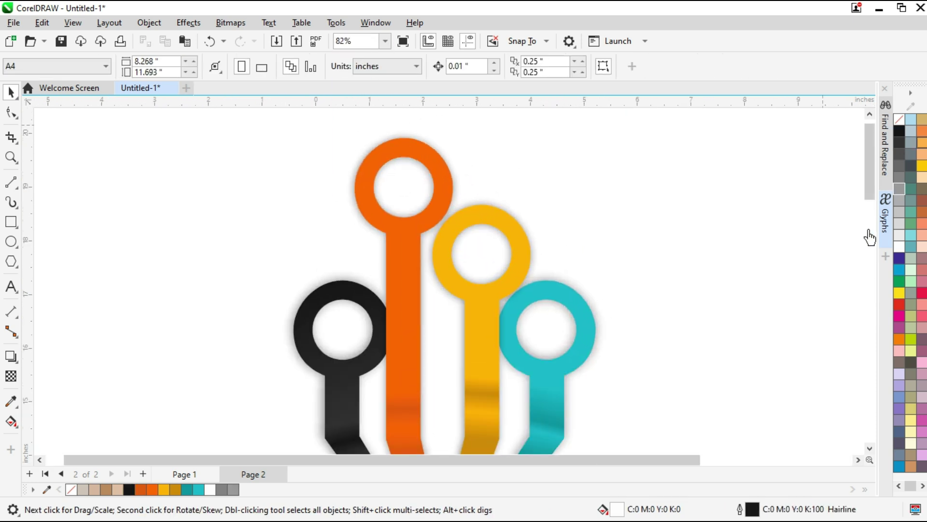
{"action": "left_click", "coordinate": [886, 220]}
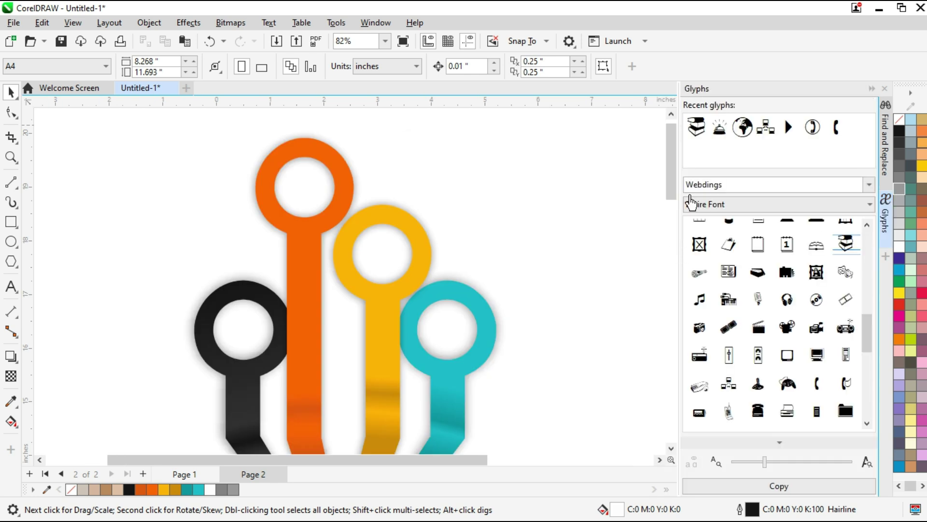
{"action": "left_click_drag", "start_coordinate": [241, 338], "coordinate": [269, 346]}
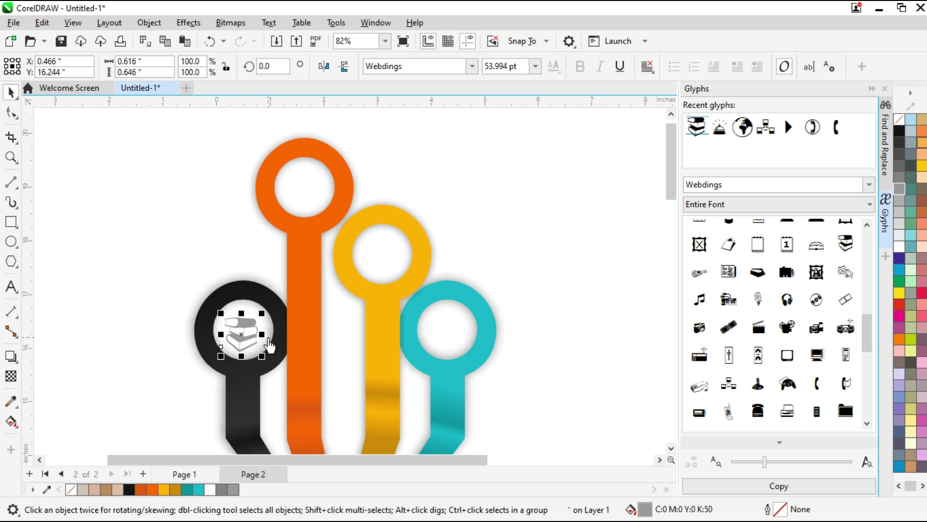
Nudge the books icon upward to centre it in the black ring
{"action": "left_click", "coordinate": [552, 287]}
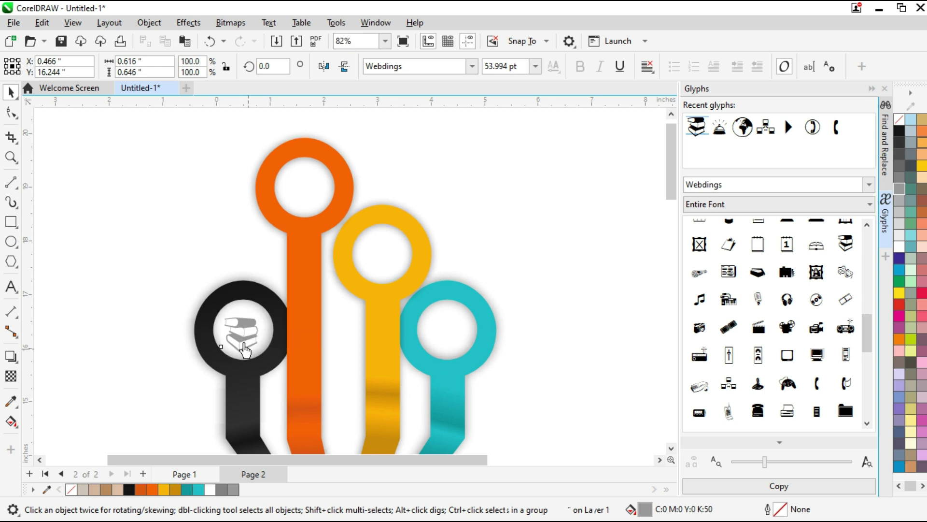
{"action": "left_click", "coordinate": [242, 343]}
{"action": "key", "text": "Up"}
{"action": "key", "text": "Up"}
{"action": "key", "text": "Up"}
{"action": "key", "text": "Up"}
{"action": "key", "text": "Up"}
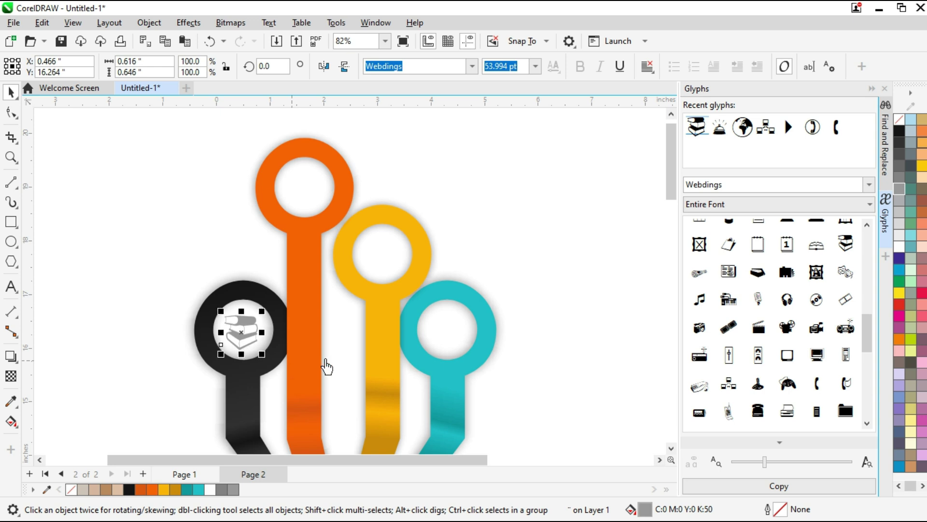
Insert the Webdings service-bell glyph and centre it inside the orange arm's ring
{"action": "left_click_drag", "start_coordinate": [720, 128], "coordinate": [310, 203]}
{"action": "key", "text": "Up"}
{"action": "key", "text": "Right"}
Fill the bell and books icons with black
{"action": "left_click", "coordinate": [899, 131]}
{"action": "key", "text": "Tab"}
{"action": "left_click", "coordinate": [899, 120]}
{"action": "left_click", "coordinate": [899, 131]}
Insert the Webdings globe glyph and nudge it to the centre of the yellow arm's ring
{"action": "left_click_drag", "start_coordinate": [743, 130], "coordinate": [404, 267]}
{"action": "left_click_drag", "start_coordinate": [325, 460], "coordinate": [297, 460]}
{"action": "key", "text": "Left"}
{"action": "key", "text": "Left"}
{"action": "key", "text": "Up"}
{"action": "key", "text": "Up"}
{"action": "key", "text": "Up"}
{"action": "key", "text": "Up"}
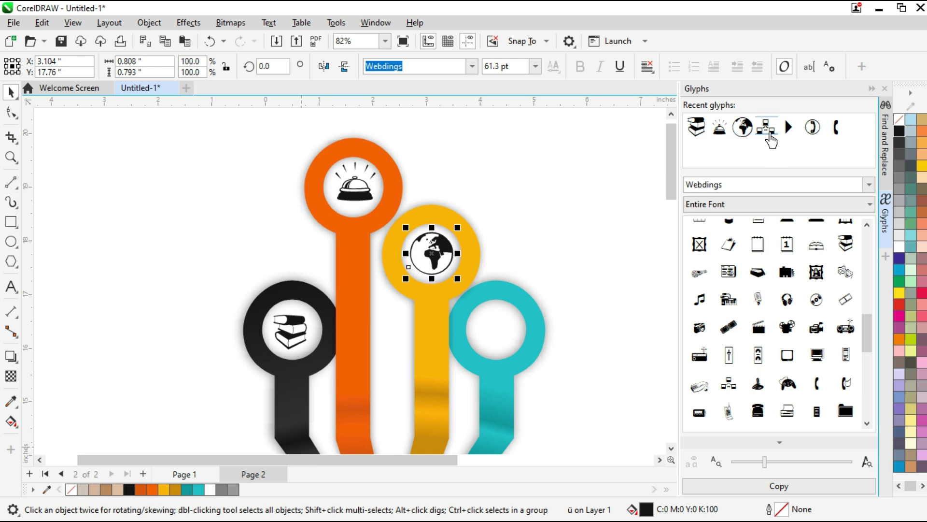
Insert the Webdings computer-network glyph in the centre of the teal arm's ring and collapse the glyph list
{"action": "mouse_move", "coordinate": [498, 341]}
{"action": "left_mouse_down"}
{"action": "mouse_move", "coordinate": [498, 333]}
{"action": "mouse_move", "coordinate": [528, 354]}
{"action": "mouse_move", "coordinate": [495, 333]}
{"action": "left_mouse_up"}
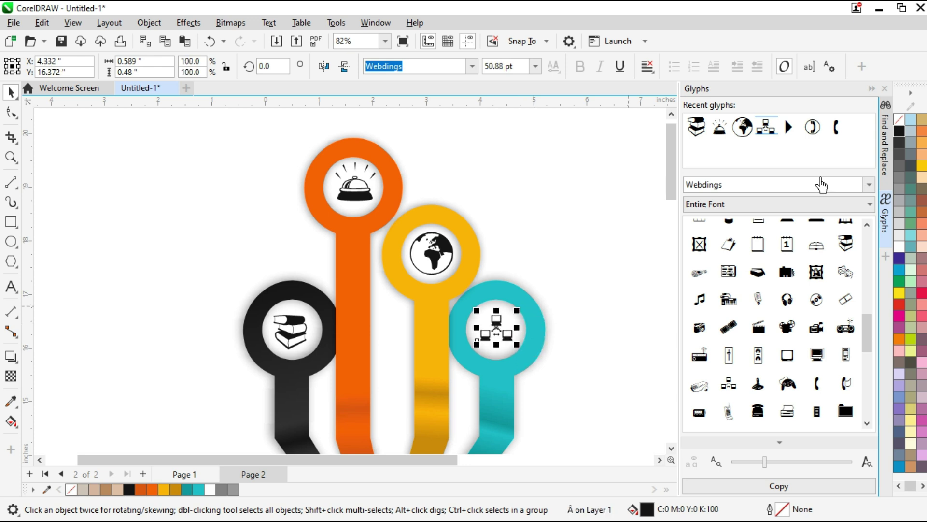
{"action": "left_click", "coordinate": [872, 89]}
{"action": "left_click_drag", "start_coordinate": [591, 465], "coordinate": [622, 464]}
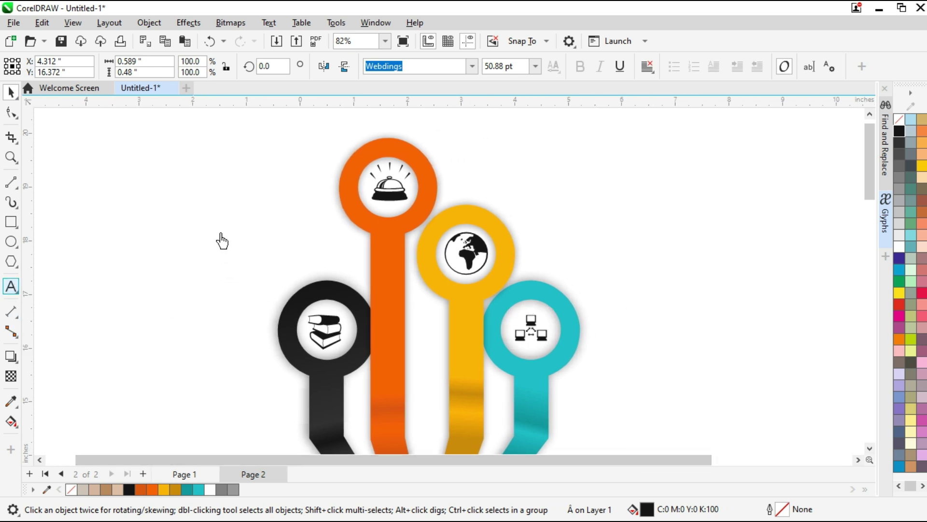
Add the bold Arial text "DATA 1" and place it on the orange arm below its ring
{"action": "left_click", "coordinate": [10, 286]}
{"action": "left_click", "coordinate": [194, 210]}
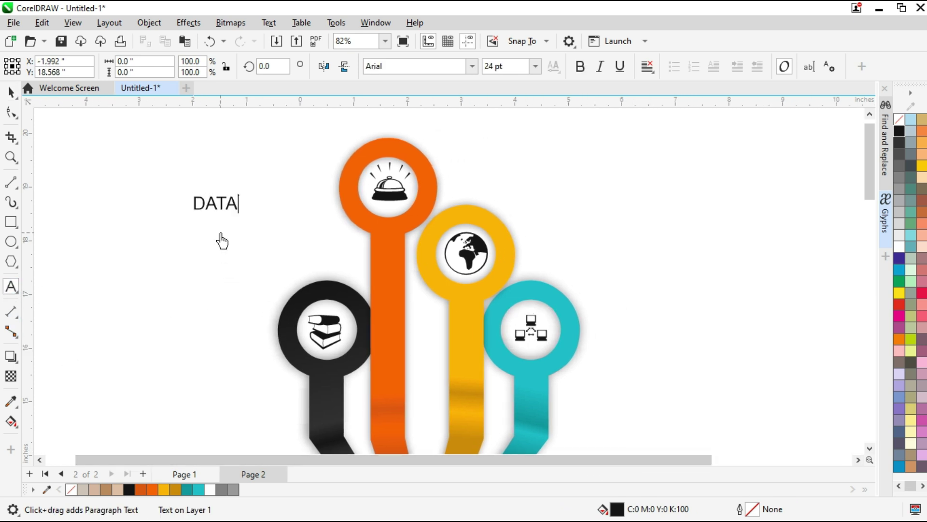
{"action": "mouse_move", "coordinate": [235, 220]}
{"action": "left_mouse_down"}
{"action": "mouse_move", "coordinate": [422, 256]}
{"action": "mouse_move", "coordinate": [406, 247]}
{"action": "mouse_move", "coordinate": [420, 264]}
{"action": "mouse_move", "coordinate": [402, 247]}
{"action": "left_mouse_up"}
{"action": "scroll", "coordinate": [397, 248], "scroll_direction": "up", "scroll_amount": 3}
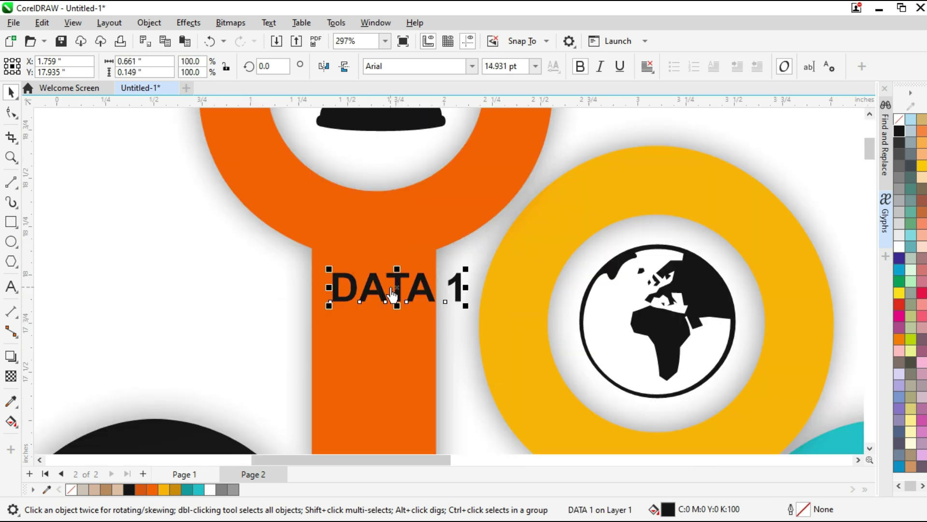
Reduce the "DATA 1" label to about 11 pt and centre it across the orange arm just below the ring
{"action": "scroll", "coordinate": [393, 300], "scroll_direction": "up", "scroll_amount": 1}
{"action": "left_click_drag", "start_coordinate": [503, 313], "coordinate": [479, 333]}
{"action": "left_click", "coordinate": [435, 303]}
{"action": "left_click_drag", "start_coordinate": [383, 282], "coordinate": [399, 265]}
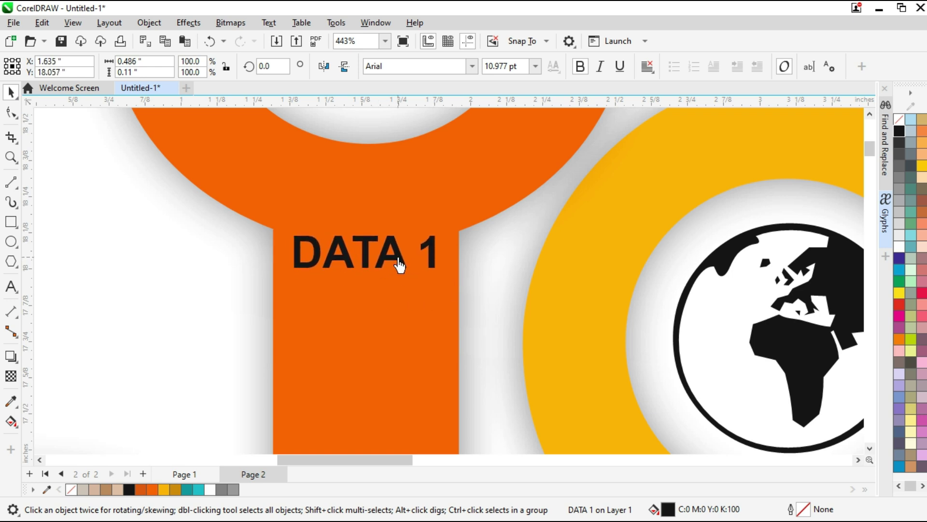
Switch to Word and copy the sentence "Video provides a powerful way to help you prove your point."
{"action": "scroll", "coordinate": [399, 265], "scroll_direction": "down", "scroll_amount": 2}
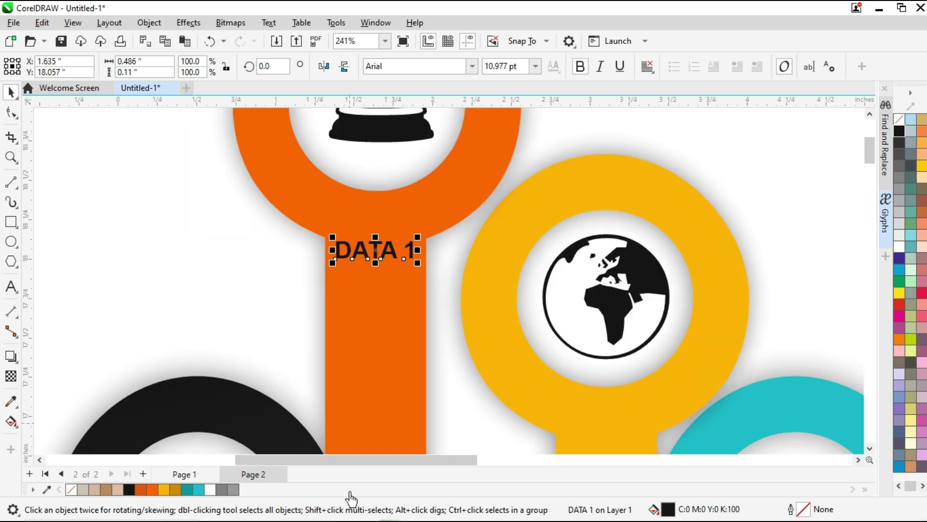
{"action": "left_click", "coordinate": [357, 510]}
{"action": "left_click_drag", "start_coordinate": [261, 199], "coordinate": [436, 207]}
{"action": "left_click_drag", "start_coordinate": [263, 199], "coordinate": [493, 204]}
{"action": "left_click_drag", "start_coordinate": [506, 203], "coordinate": [507, 205]}
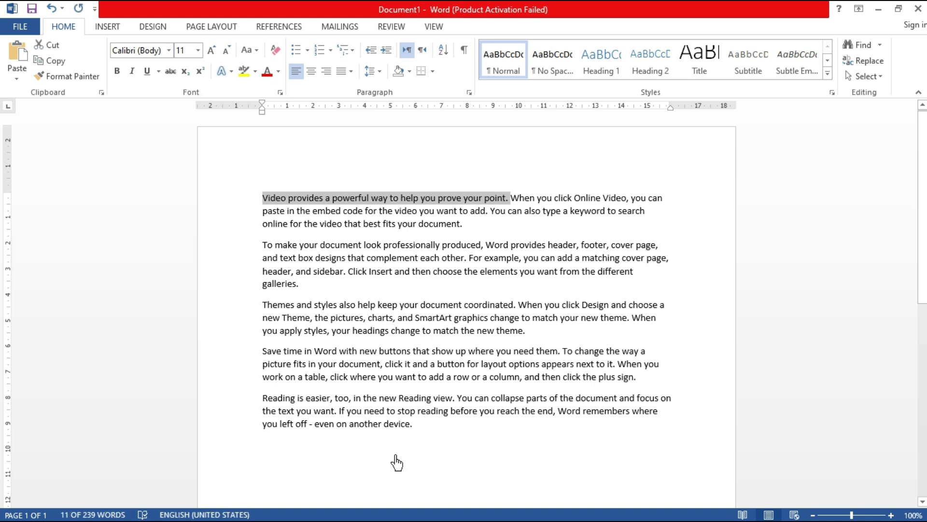
Return to CorelDRAW and paste the sentence into a paragraph text frame about 0.59 by 1.05 in below "DATA 1"
{"action": "left_click", "coordinate": [414, 516]}
{"action": "left_click", "coordinate": [196, 264]}
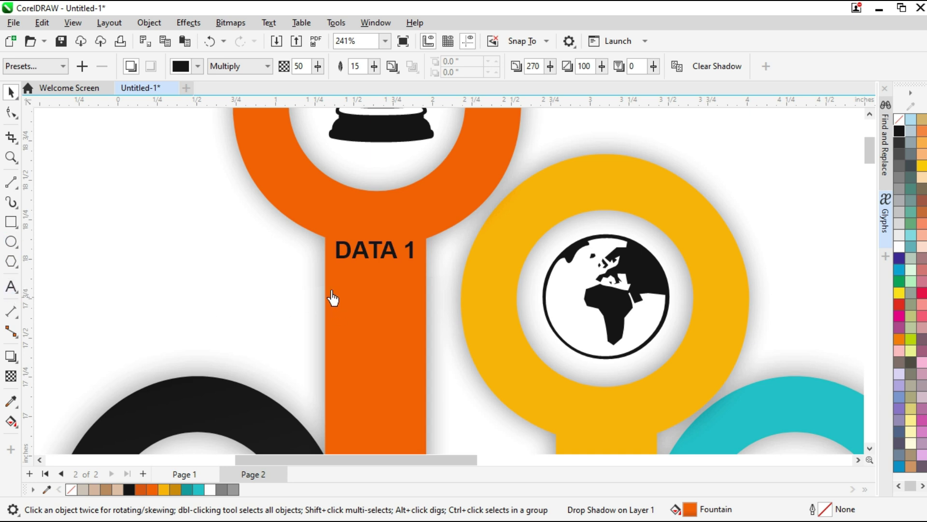
{"action": "key", "text": "F8"}
{"action": "left_click_drag", "start_coordinate": [330, 271], "coordinate": [423, 438]}
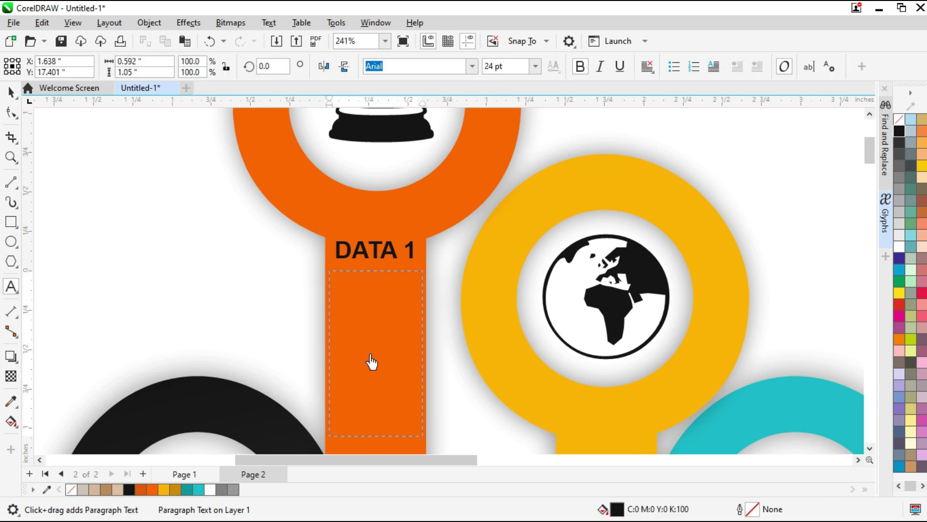
{"action": "key", "text": "ctrl+v"}
{"action": "left_click", "coordinate": [441, 219]}
{"action": "left_click", "coordinate": [467, 376]}
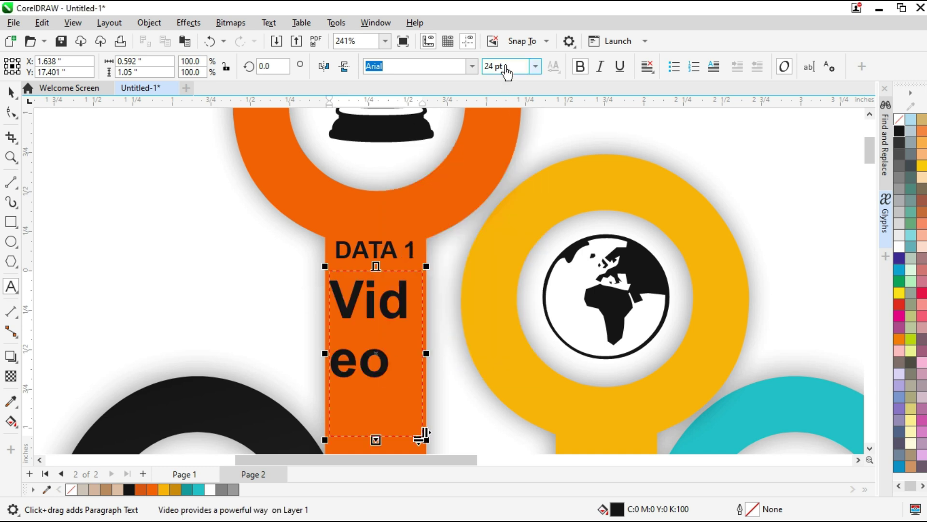
Format the pasted paragraph as 8 pt, non-bold, fully justified text and shorten its frame to about 0.77 in
{"action": "left_click", "coordinate": [535, 66]}
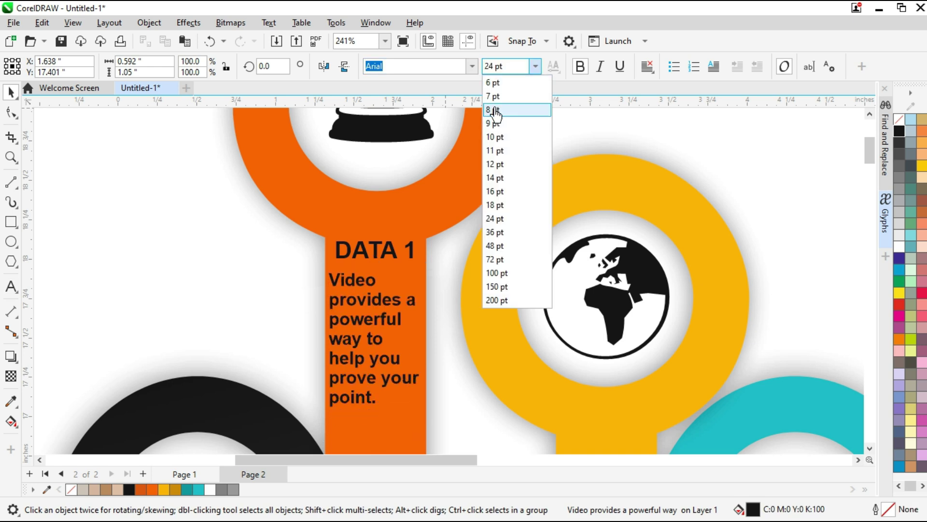
{"action": "left_click", "coordinate": [496, 110]}
{"action": "left_click", "coordinate": [648, 66]}
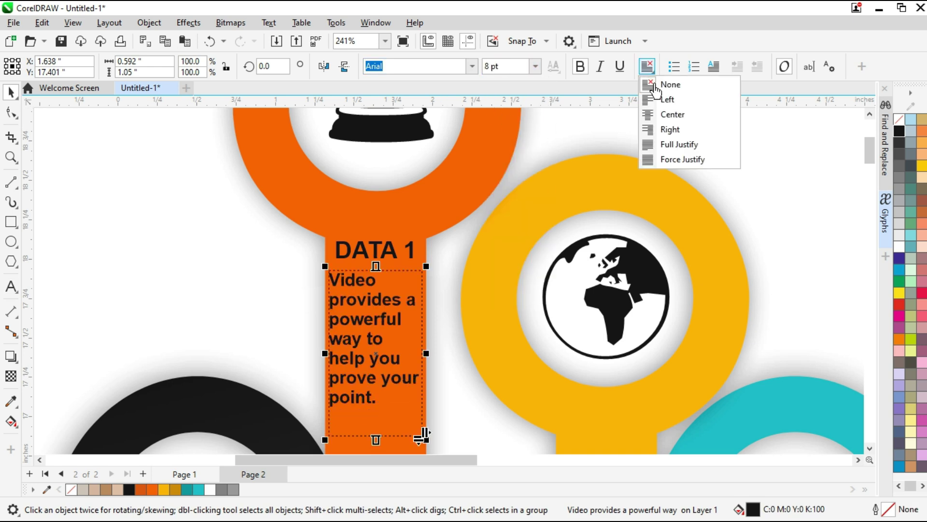
{"action": "left_click", "coordinate": [669, 146]}
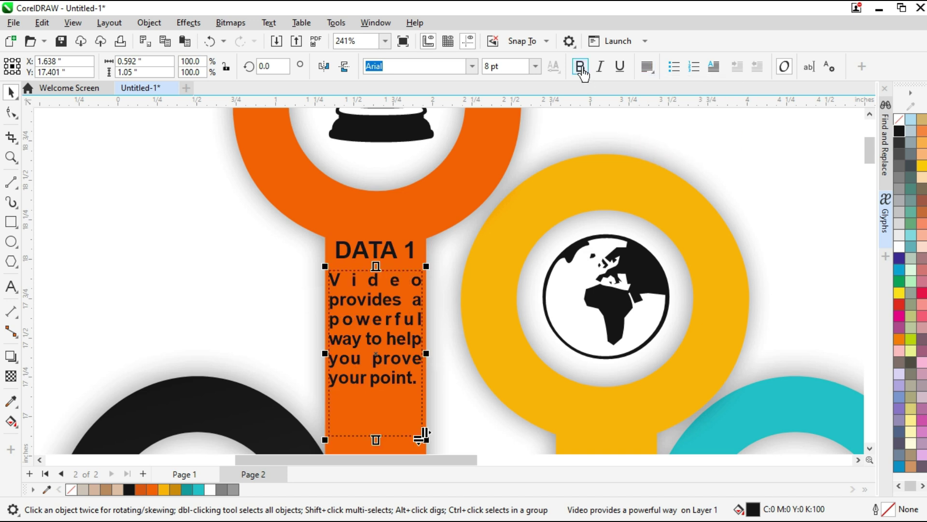
{"action": "left_click_drag", "start_coordinate": [376, 452], "coordinate": [380, 397]}
Duplicate the "DATA 1" label and its paragraph together onto the yellow, teal and black arms below their rings
{"action": "left_click", "coordinate": [394, 258], "text": "shift"}
{"action": "scroll", "coordinate": [374, 251], "scroll_direction": "down", "scroll_amount": 4}
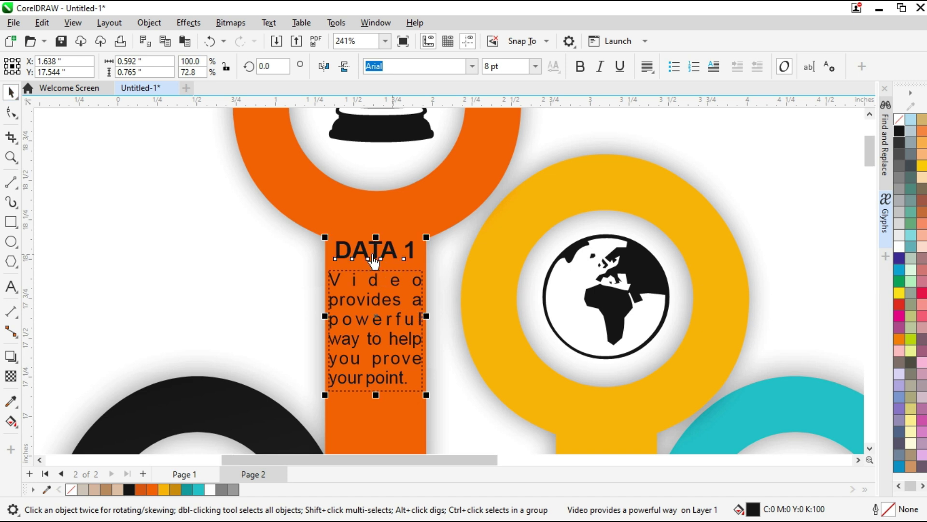
{"action": "scroll", "coordinate": [354, 229], "scroll_direction": "down", "scroll_amount": 2}
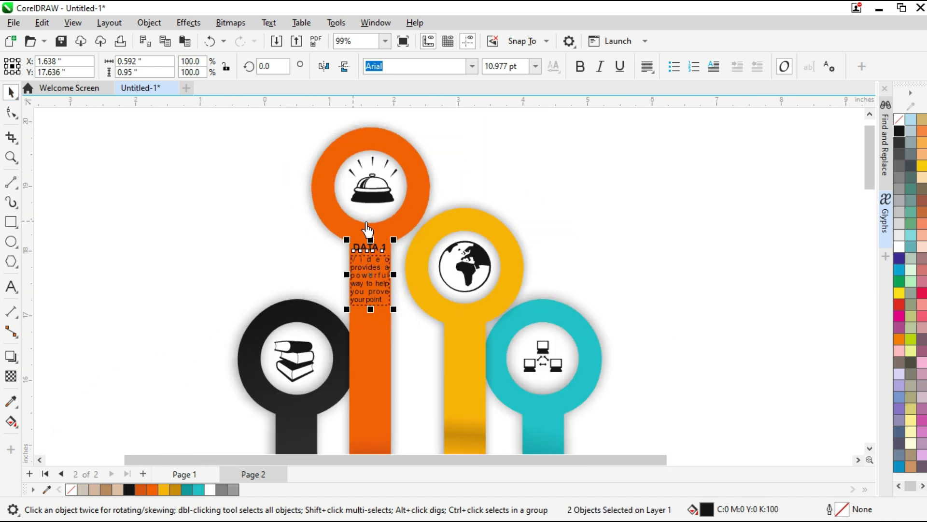
{"action": "scroll", "coordinate": [386, 213], "scroll_direction": "down", "scroll_amount": 3}
{"action": "left_click_drag", "start_coordinate": [375, 240], "coordinate": [437, 290]}
{"action": "right_click", "coordinate": [438, 291]}
{"action": "left_click_drag", "start_coordinate": [438, 291], "coordinate": [490, 355]}
{"action": "left_click_drag", "start_coordinate": [346, 381], "coordinate": [323, 355]}
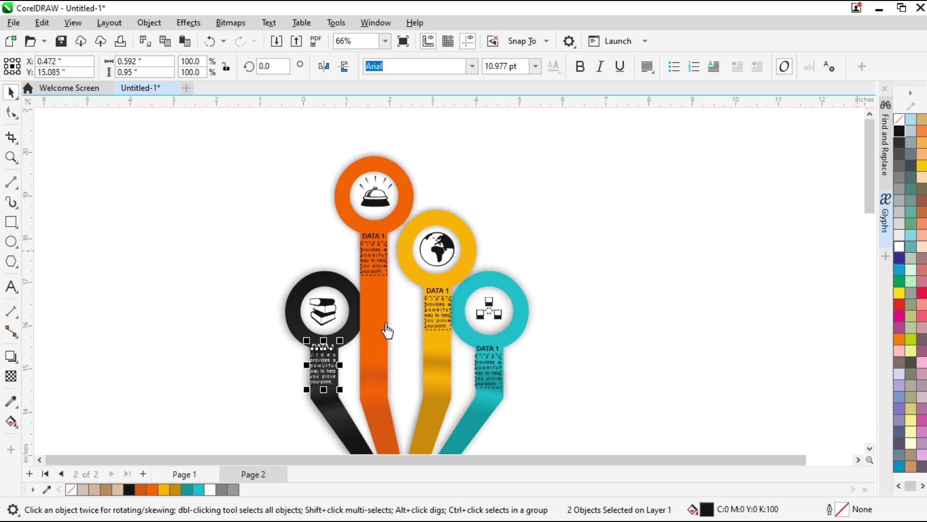
Fill the black arm's label and paragraph with white and centre them across the arm
{"action": "scroll", "coordinate": [284, 390], "scroll_direction": "up", "scroll_amount": 5}
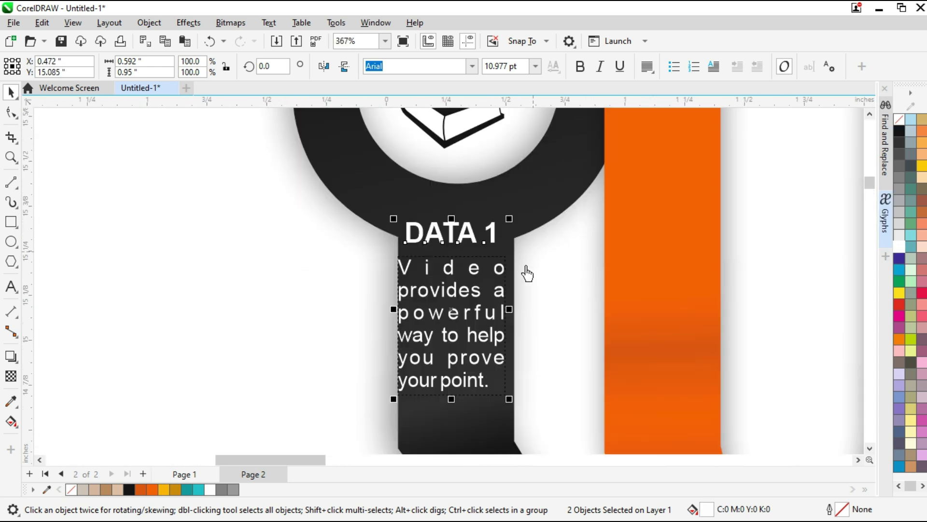
{"action": "scroll", "coordinate": [527, 274], "scroll_direction": "up", "scroll_amount": 2}
{"action": "left_click_drag", "start_coordinate": [473, 203], "coordinate": [466, 210]}
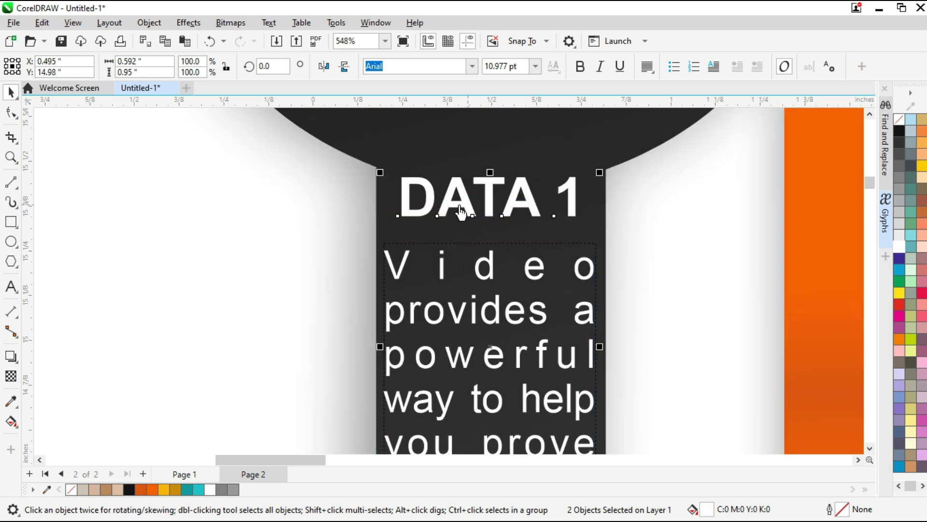
{"action": "scroll", "coordinate": [209, 269], "scroll_direction": "down", "scroll_amount": 2}
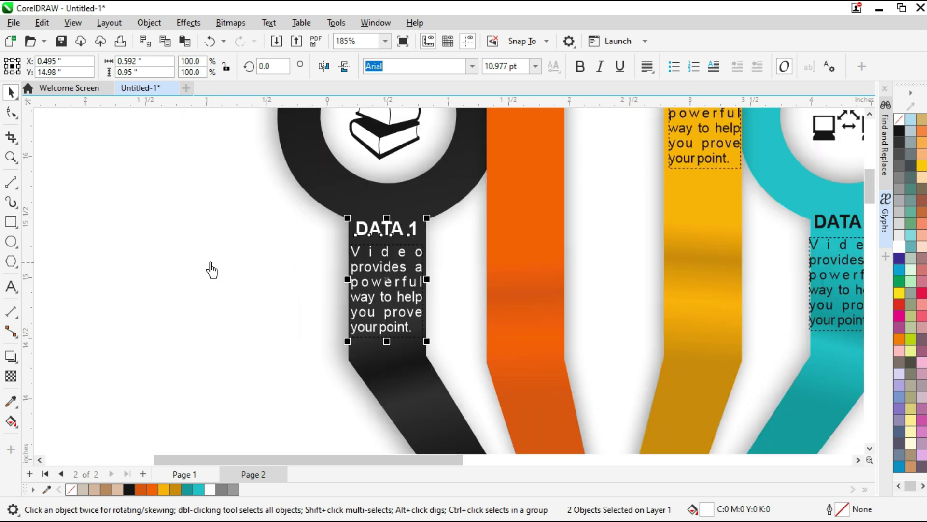
{"action": "scroll", "coordinate": [279, 334], "scroll_direction": "down", "scroll_amount": 1}
Centre the teal arm's label and paragraph across the arm below its ring
{"action": "scroll", "coordinate": [654, 249], "scroll_direction": "up", "scroll_amount": 2}
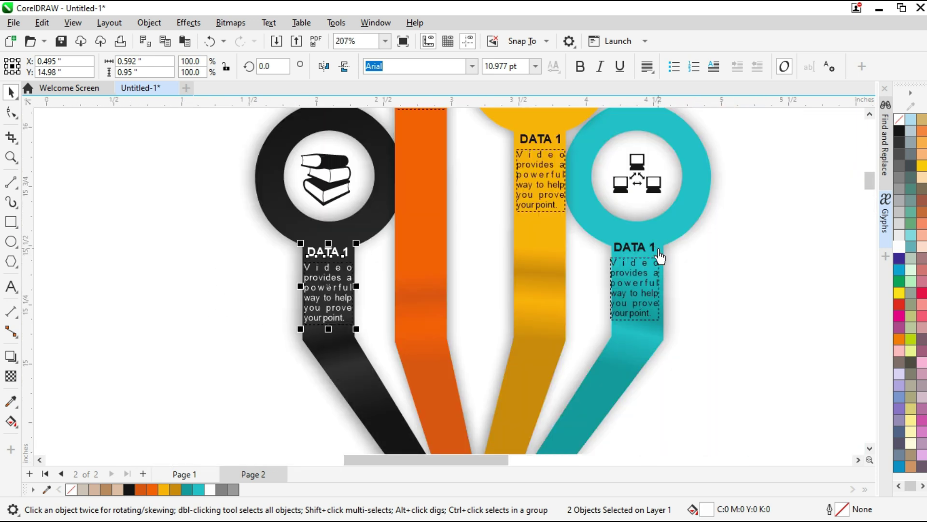
{"action": "left_click_drag", "start_coordinate": [432, 461], "coordinate": [465, 461]}
{"action": "left_click", "coordinate": [445, 263]}
{"action": "left_click", "coordinate": [452, 311], "text": "shift"}
{"action": "left_click_drag", "start_coordinate": [449, 263], "coordinate": [459, 286]}
Change the teal arm's label to "DATA 4"
{"action": "double_click", "coordinate": [507, 285]}
{"action": "key", "text": "BackSpace"}
{"action": "type", "text": "4"}
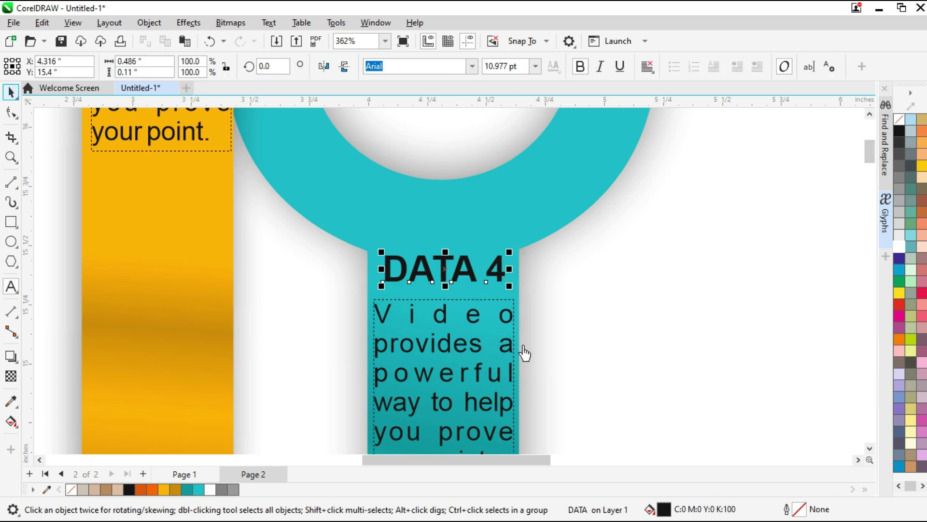
{"action": "key", "text": "ctrl+space"}
{"action": "scroll", "coordinate": [522, 346], "scroll_direction": "down", "scroll_amount": 2}
{"action": "left_click", "coordinate": [579, 354]}
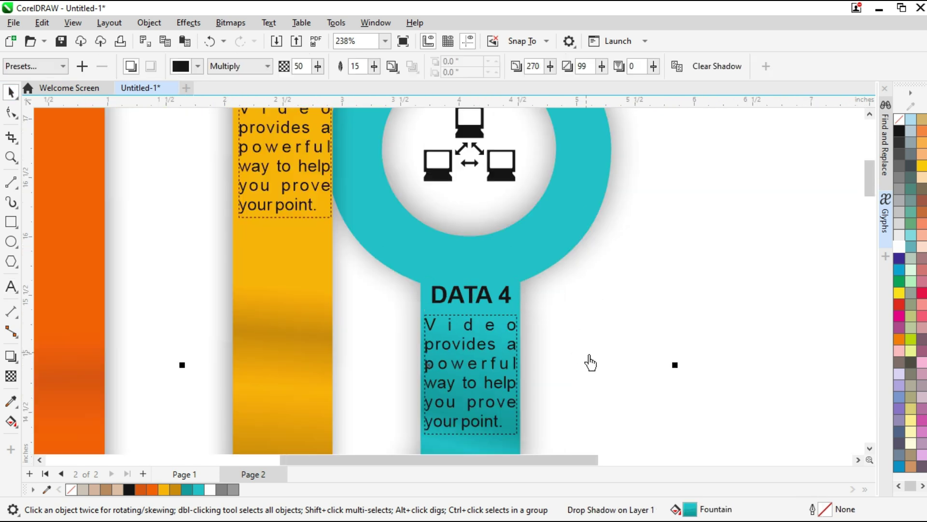
Centre the yellow arm's label and paragraph across the arm below its ring
{"action": "scroll", "coordinate": [590, 364], "scroll_direction": "down", "scroll_amount": 2}
{"action": "scroll", "coordinate": [396, 171], "scroll_direction": "up", "scroll_amount": 2}
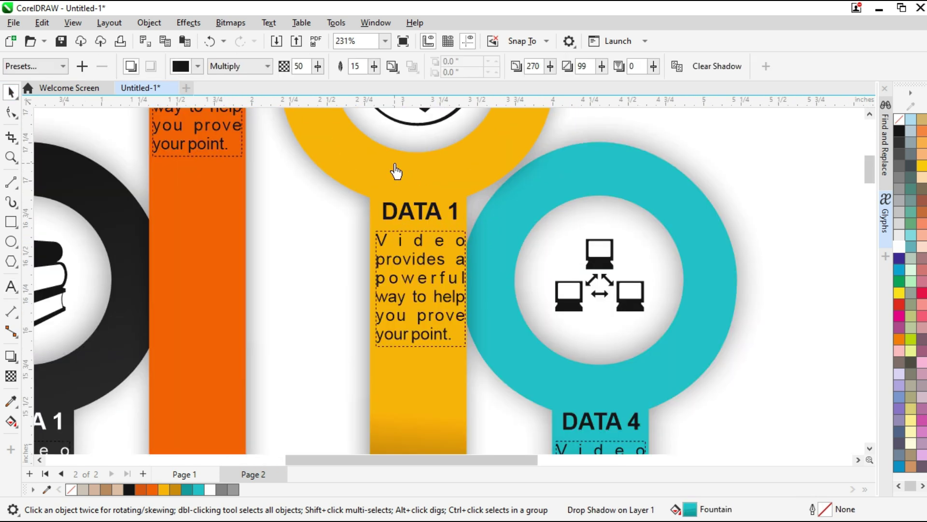
{"action": "scroll", "coordinate": [408, 191], "scroll_direction": "up", "scroll_amount": 1}
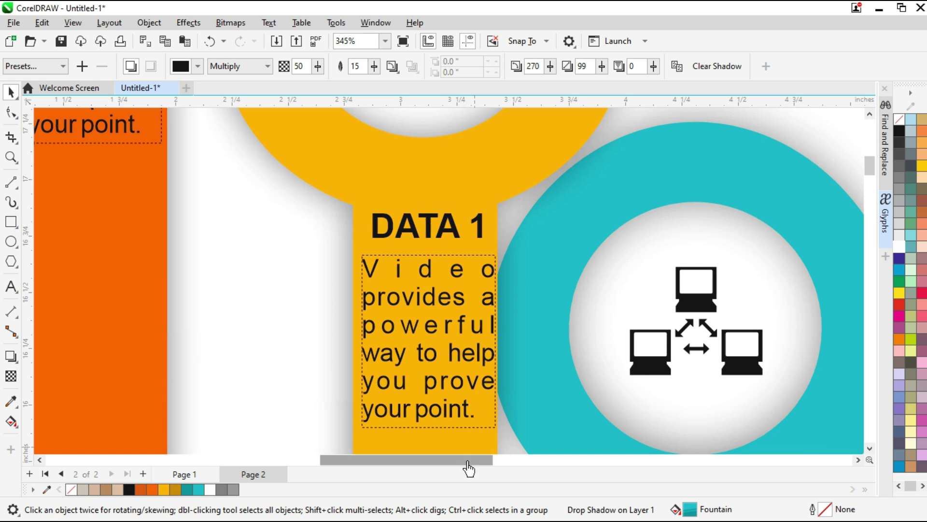
{"action": "left_click_drag", "start_coordinate": [467, 460], "coordinate": [475, 460]}
{"action": "left_click", "coordinate": [394, 227]}
{"action": "left_click", "coordinate": [395, 281], "text": "shift"}
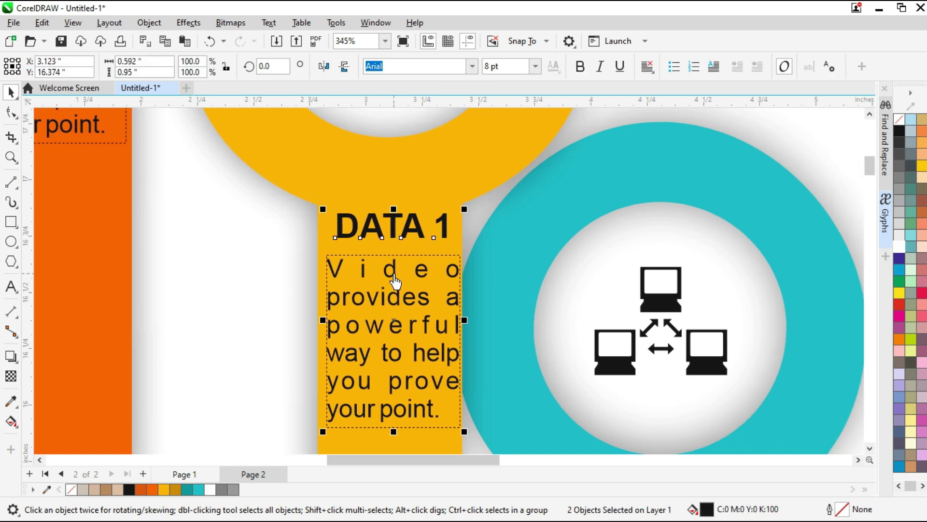
{"action": "left_click_drag", "start_coordinate": [395, 282], "coordinate": [392, 265]}
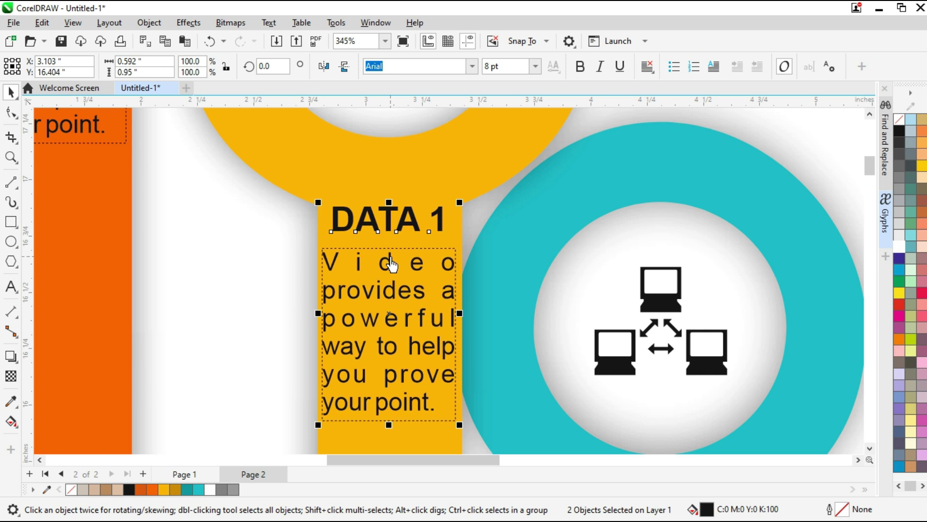
Change the yellow arm's label to "DATA 3"
{"action": "left_click", "coordinate": [438, 225]}
{"action": "type", "text": "]3]"}
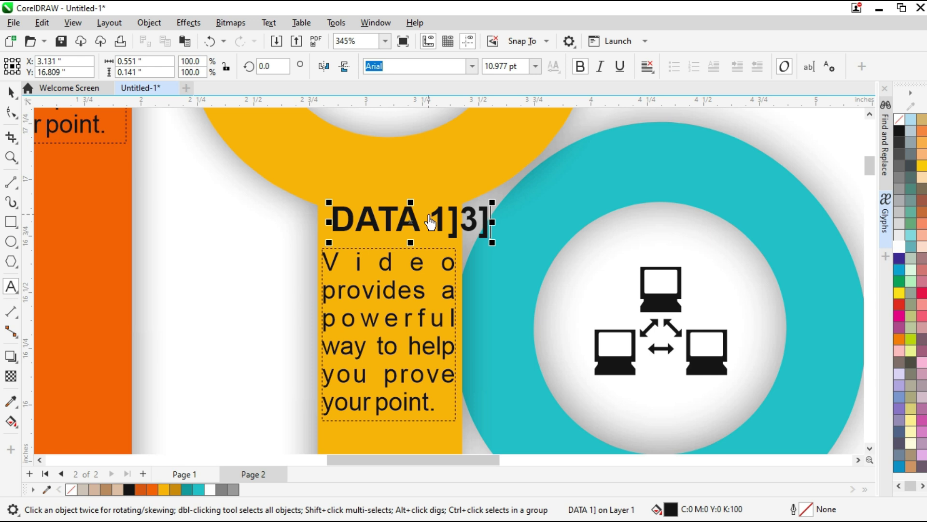
{"action": "key", "text": "BackSpace"}
{"action": "key", "text": "BackSpace"}
{"action": "key", "text": "BackSpace"}
{"action": "key", "text": "BackSpace"}
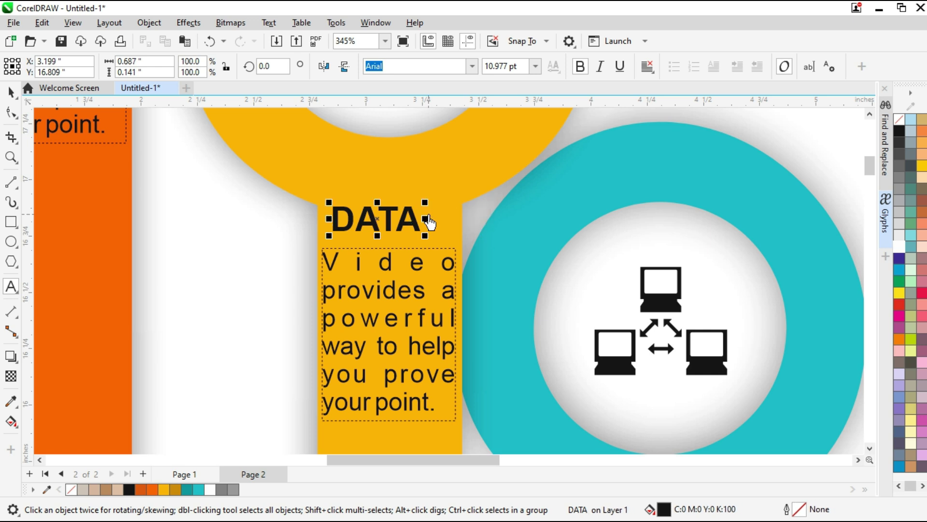
{"action": "key", "text": "ctrl+space"}
{"action": "scroll", "coordinate": [445, 290], "scroll_direction": "down", "scroll_amount": 2}
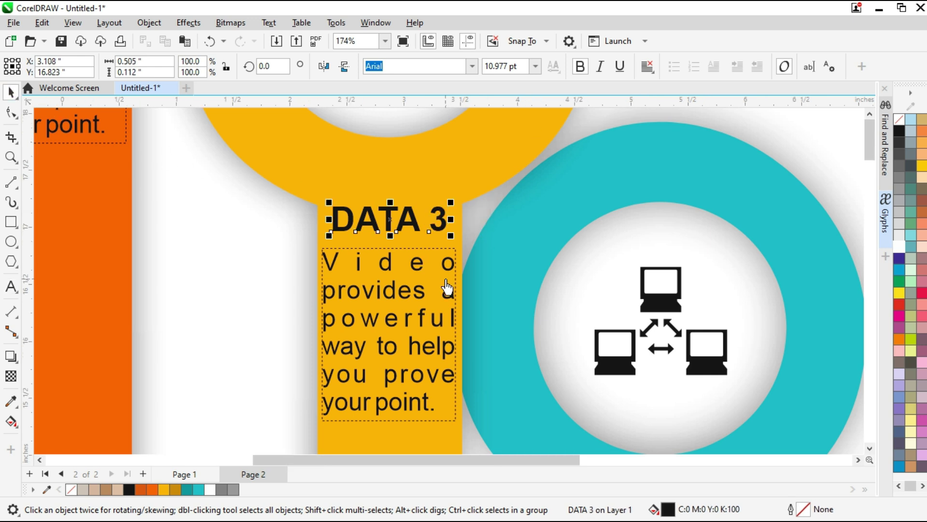
Change the orange arm's label to "DATA 2"
{"action": "scroll", "coordinate": [481, 323], "scroll_direction": "down", "scroll_amount": 1}
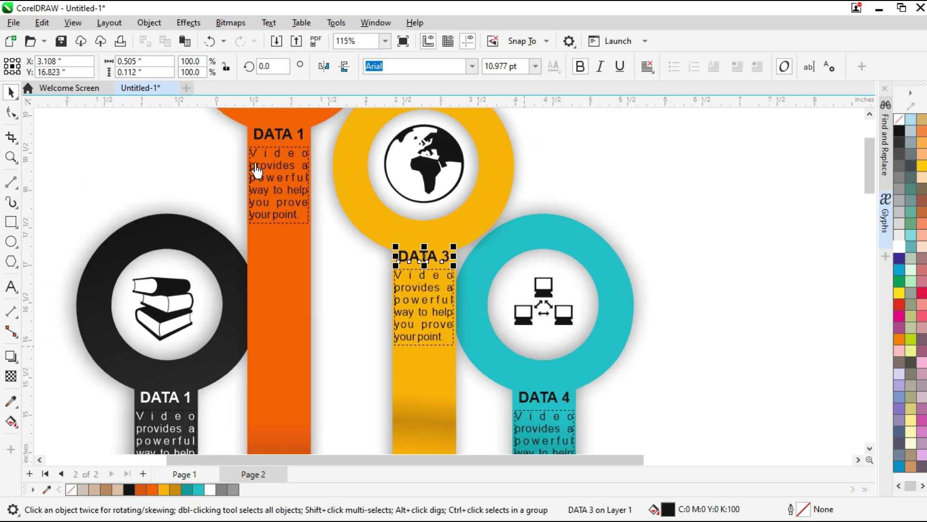
{"action": "scroll", "coordinate": [216, 134], "scroll_direction": "down", "scroll_amount": 1}
{"action": "scroll", "coordinate": [253, 161], "scroll_direction": "up", "scroll_amount": 1}
{"action": "scroll", "coordinate": [429, 225], "scroll_direction": "up", "scroll_amount": 2}
{"action": "double_click", "coordinate": [429, 225]}
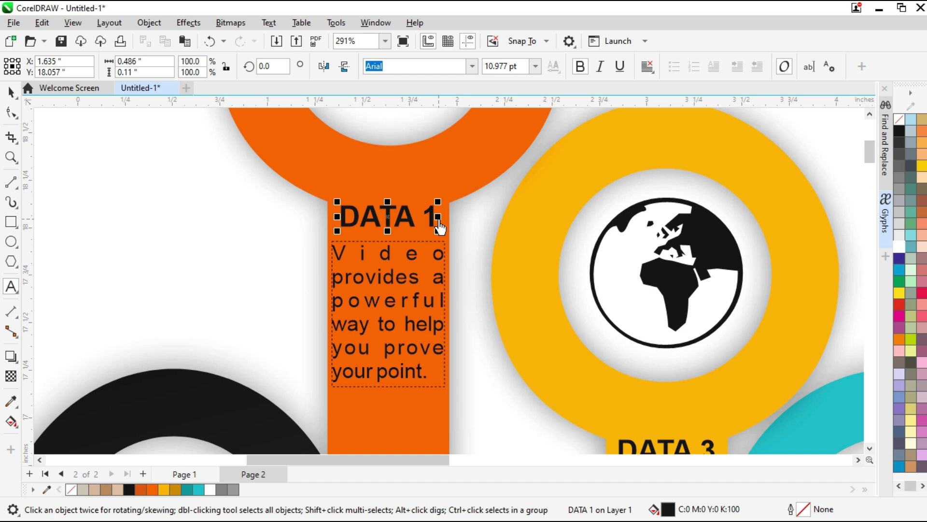
{"action": "type", "text": "2"}
Inspect the whole infographic in full-screen preview and check the arms' labels and paragraphs up close
{"action": "left_click", "coordinate": [385, 43]}
{"action": "left_click", "coordinate": [374, 56]}
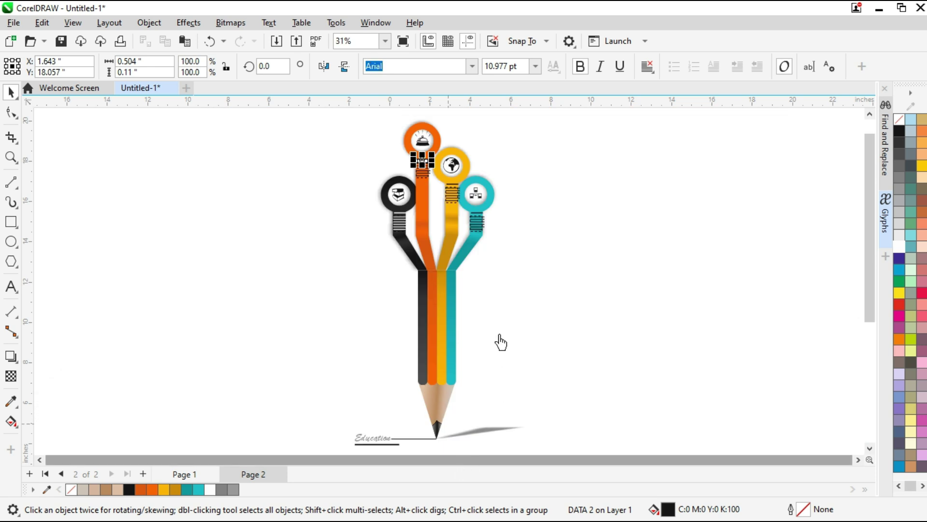
{"action": "scroll", "coordinate": [499, 342], "scroll_direction": "up", "scroll_amount": 1}
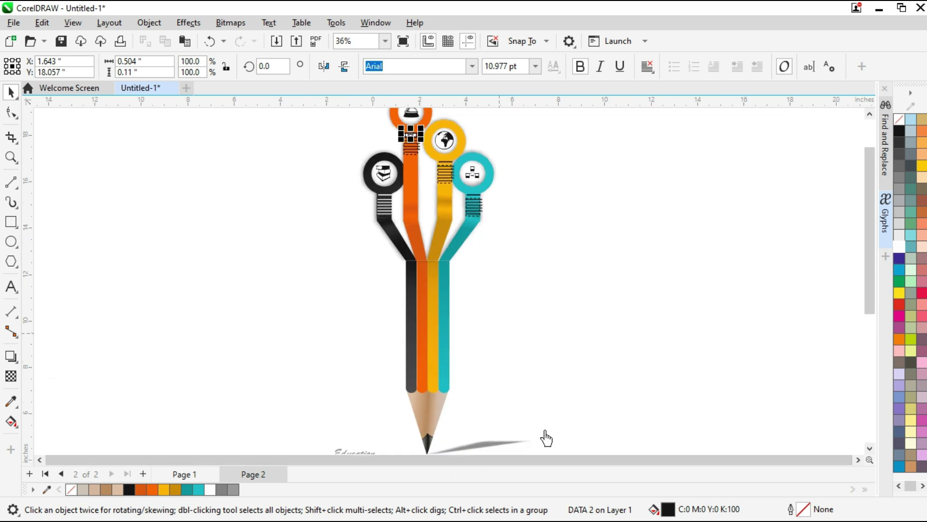
{"action": "left_click", "coordinate": [73, 23]}
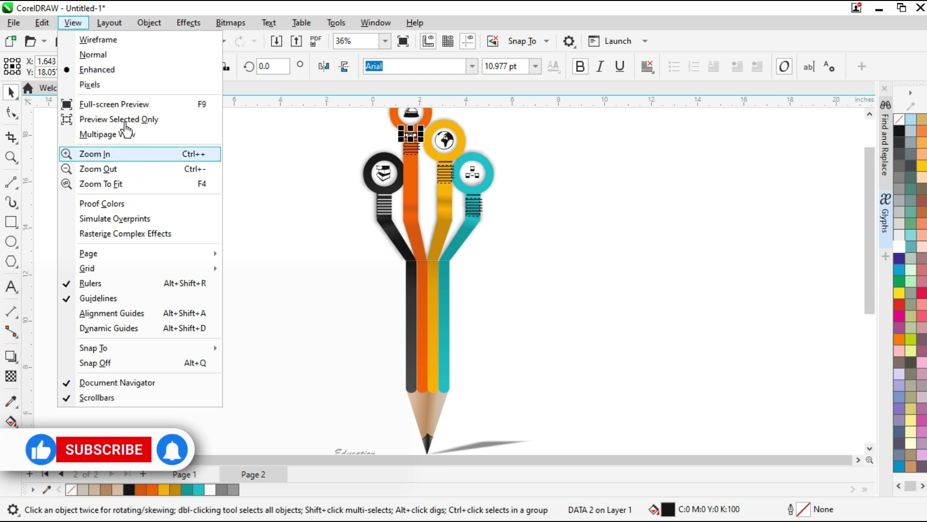
{"action": "left_click", "coordinate": [124, 105]}
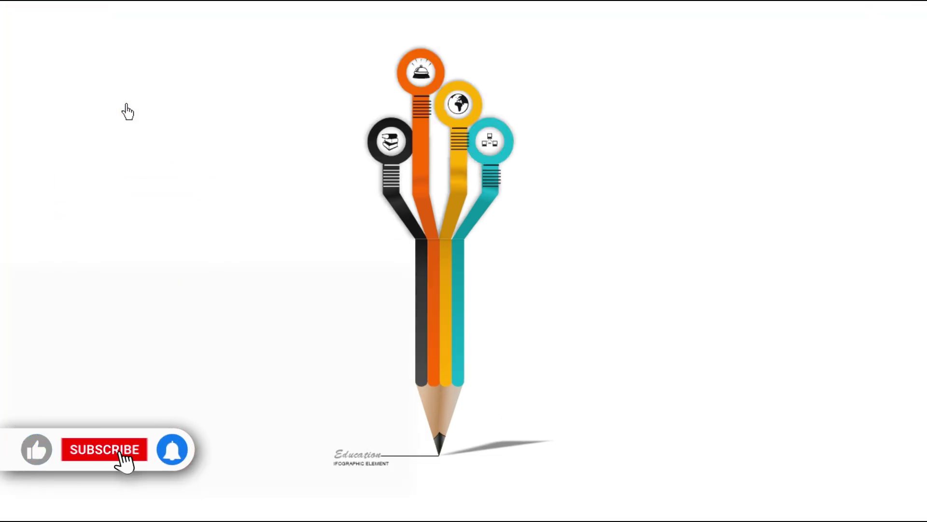
{"action": "key", "text": "Escape"}
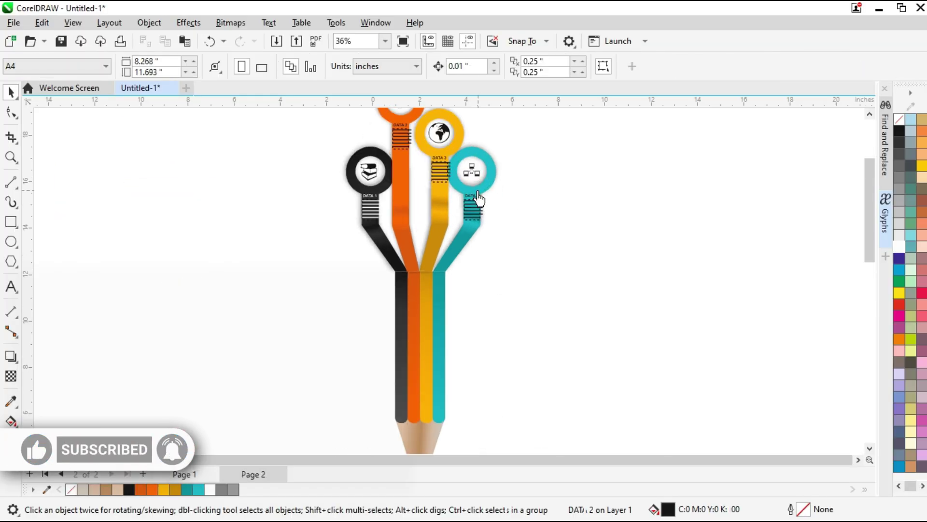
{"action": "scroll", "coordinate": [472, 211], "scroll_direction": "up", "scroll_amount": 3}
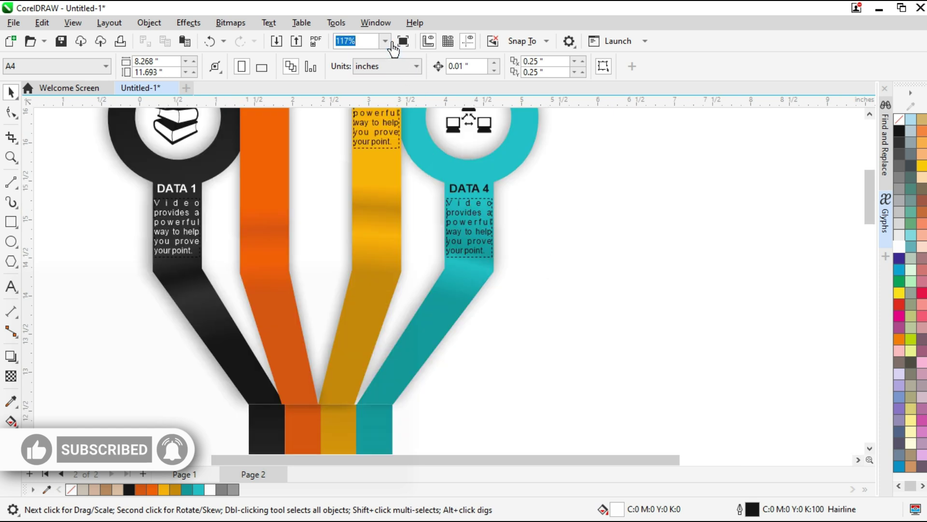
{"action": "left_click", "coordinate": [392, 47]}
{"action": "left_click", "coordinate": [495, 242]}
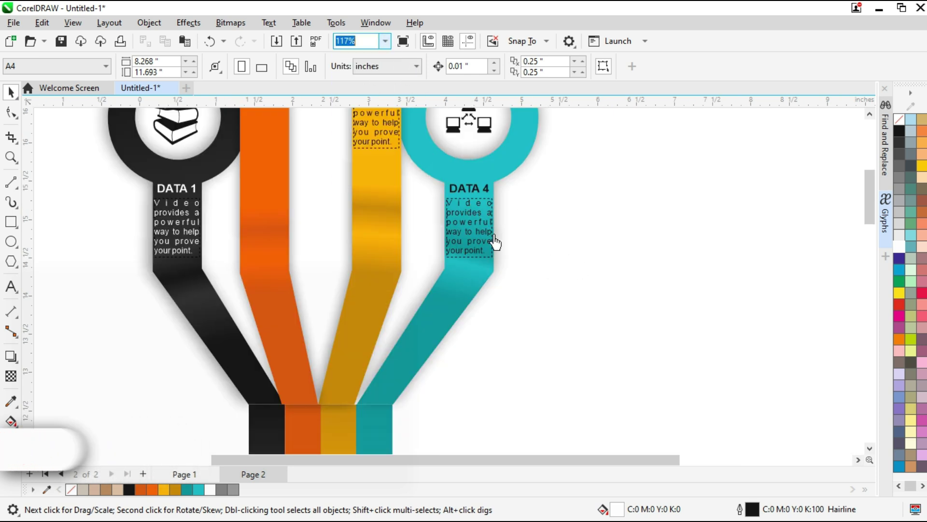
{"action": "scroll", "coordinate": [475, 224], "scroll_direction": "up", "scroll_amount": 3}
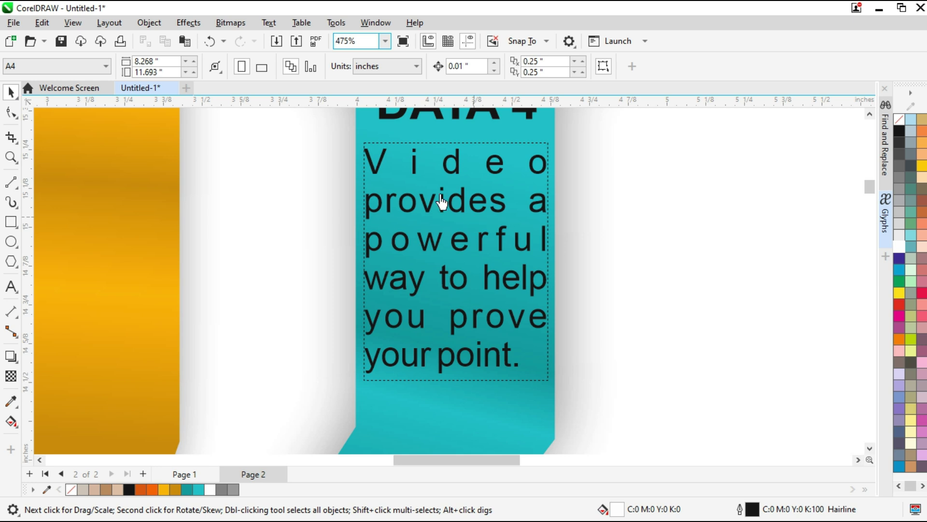
Add a rectangle frame matching the A4 page
{"action": "left_click", "coordinate": [385, 42]}
{"action": "left_click", "coordinate": [377, 66]}
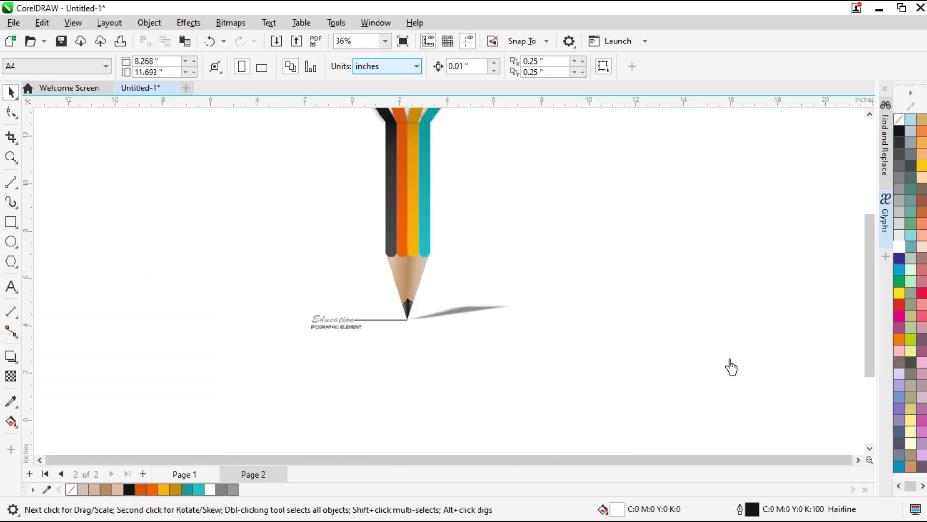
{"action": "left_click_drag", "start_coordinate": [868, 298], "coordinate": [866, 236]}
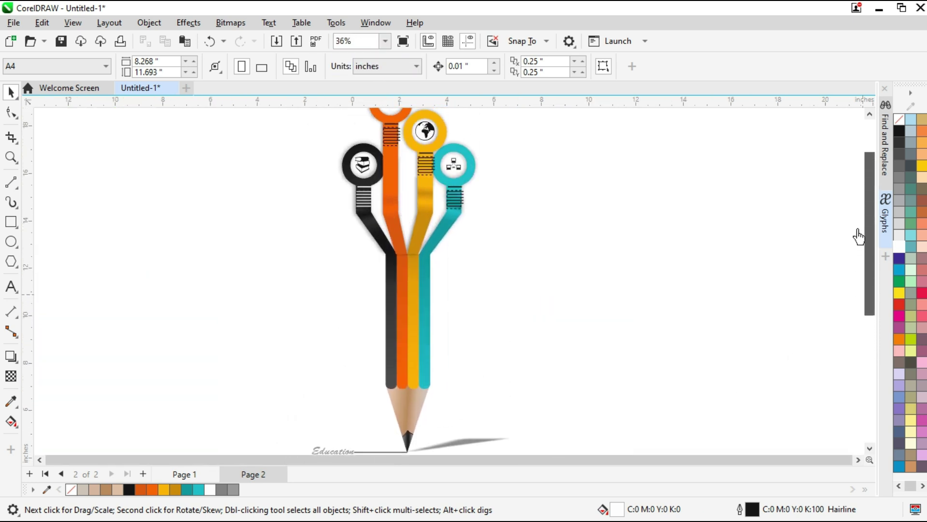
{"action": "double_click", "coordinate": [15, 225]}
{"action": "scroll", "coordinate": [178, 230], "scroll_direction": "down", "scroll_amount": 1}
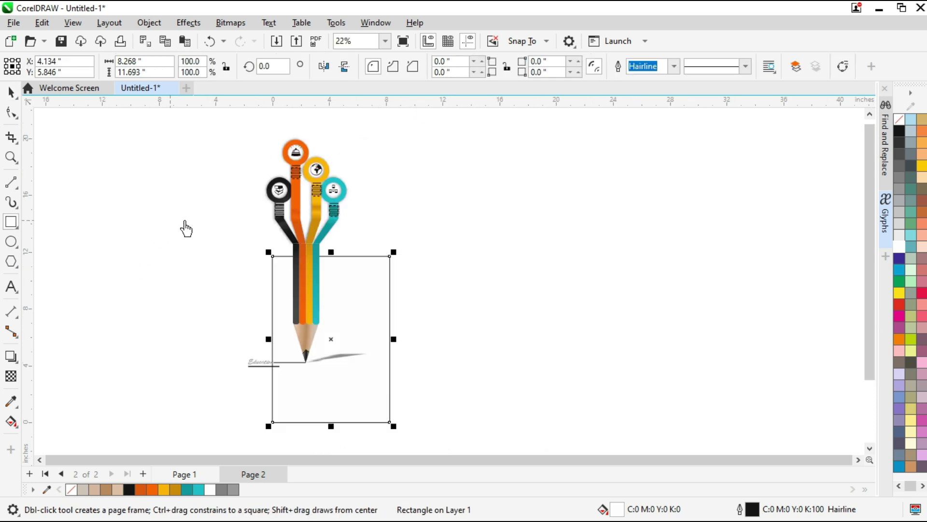
Scale the whole pencil artwork down to about 71% and move it inside the page frame
{"action": "key", "text": "space"}
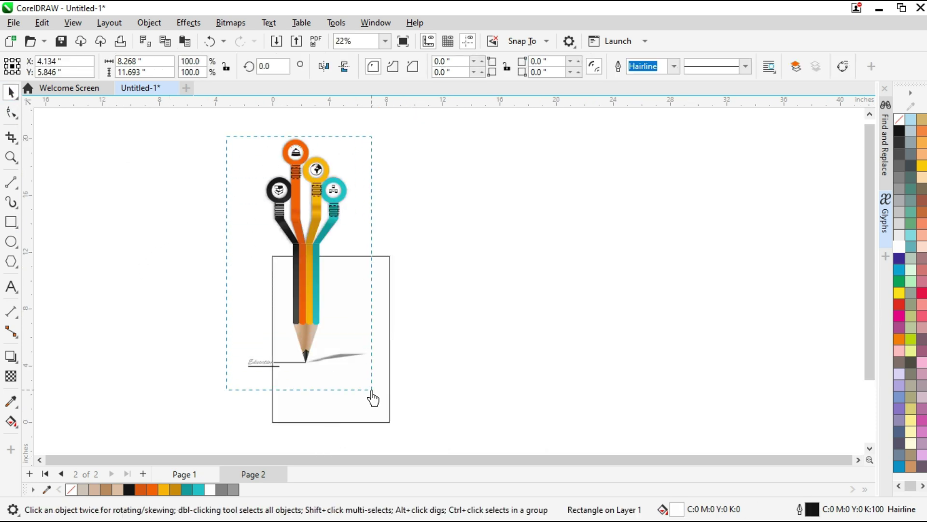
{"action": "key", "text": "ctrl+a"}
{"action": "left_click_drag", "start_coordinate": [356, 372], "coordinate": [343, 346]}
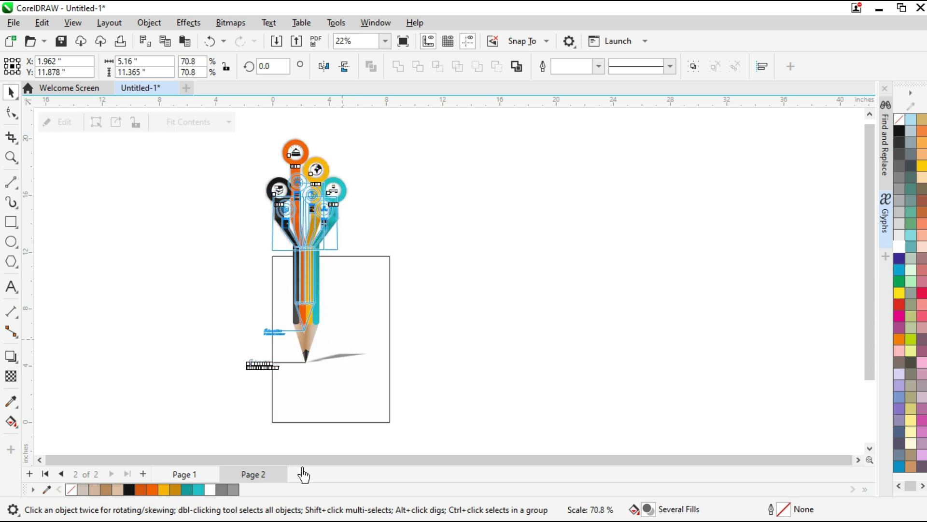
{"action": "left_click_drag", "start_coordinate": [305, 286], "coordinate": [337, 381]}
{"action": "left_click", "coordinate": [387, 46]}
{"action": "left_click", "coordinate": [381, 64]}
{"action": "left_click", "coordinate": [545, 318]}
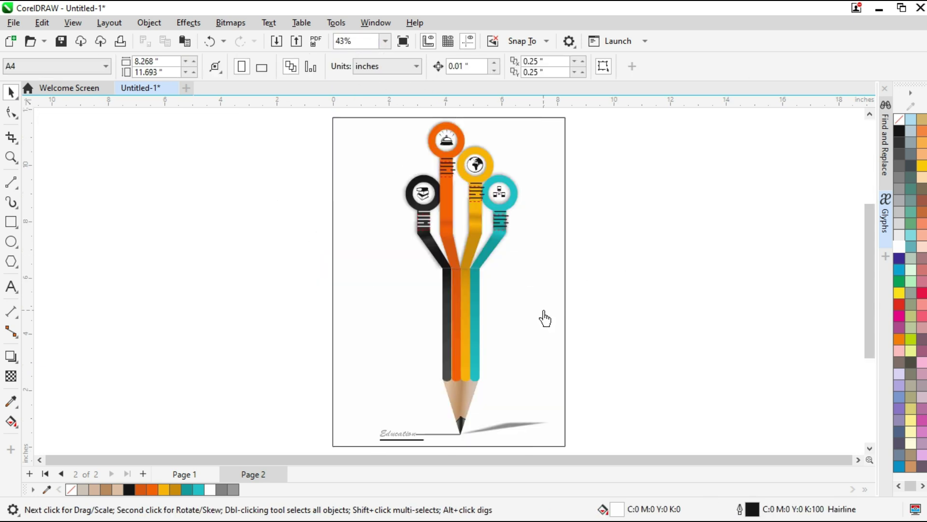
Give the page frame an elliptical fountain fill, white at the centre and light grey at the outer edge
{"action": "left_click", "coordinate": [545, 318]}
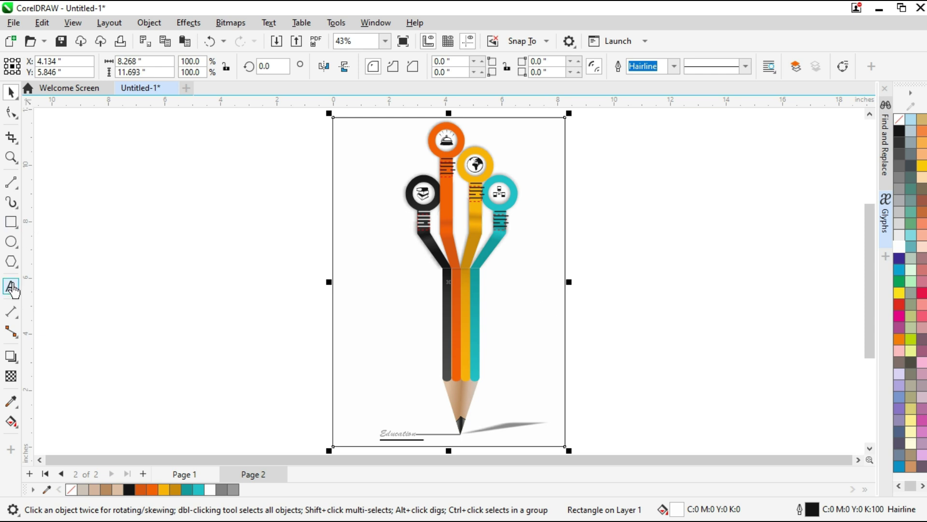
{"action": "left_click", "coordinate": [11, 422]}
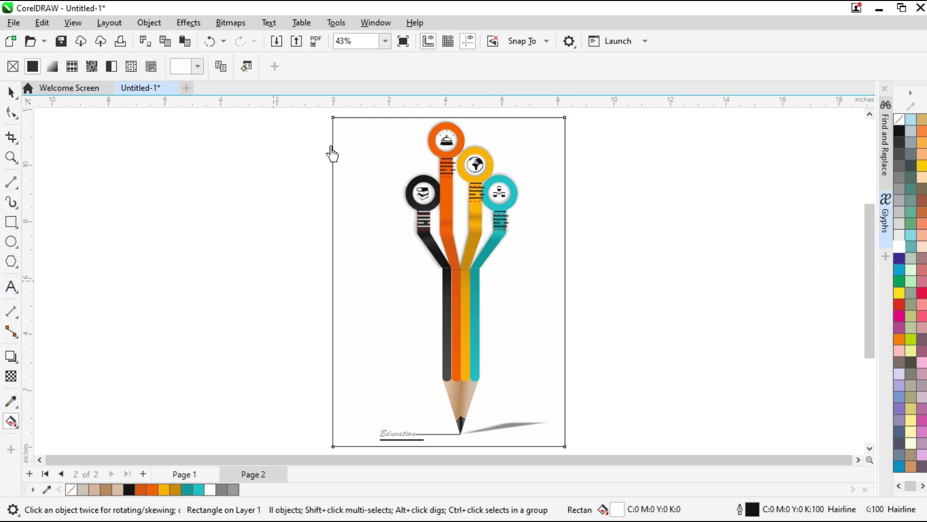
{"action": "left_click_drag", "start_coordinate": [333, 119], "coordinate": [557, 446]}
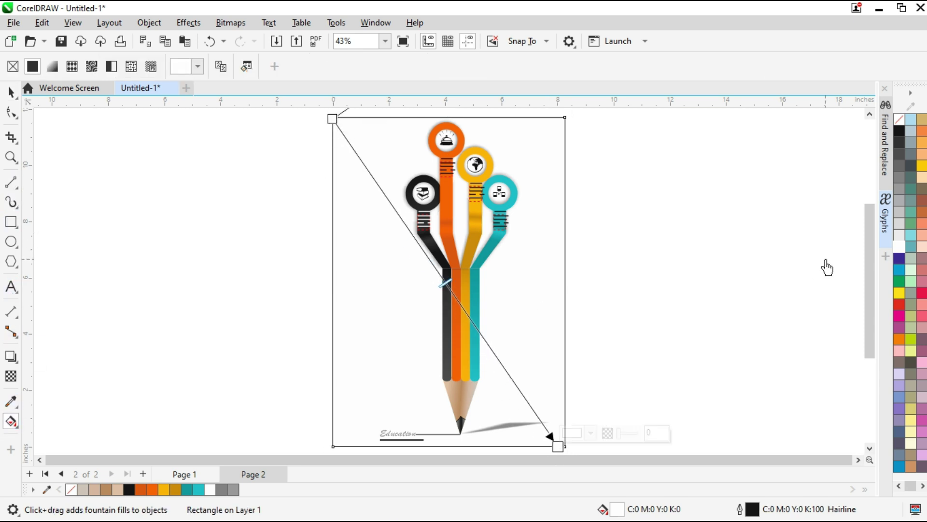
{"action": "scroll", "coordinate": [561, 437], "scroll_direction": "down", "scroll_amount": 1}
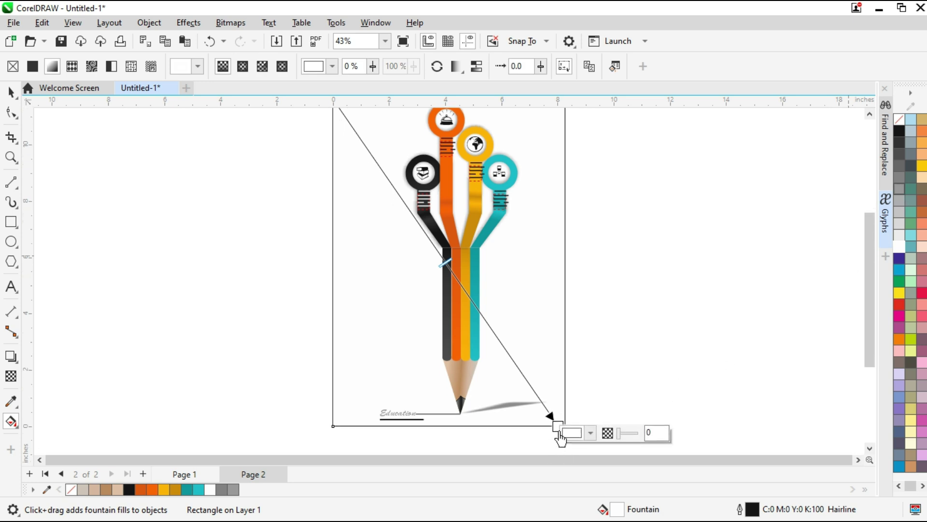
{"action": "left_click", "coordinate": [243, 67]}
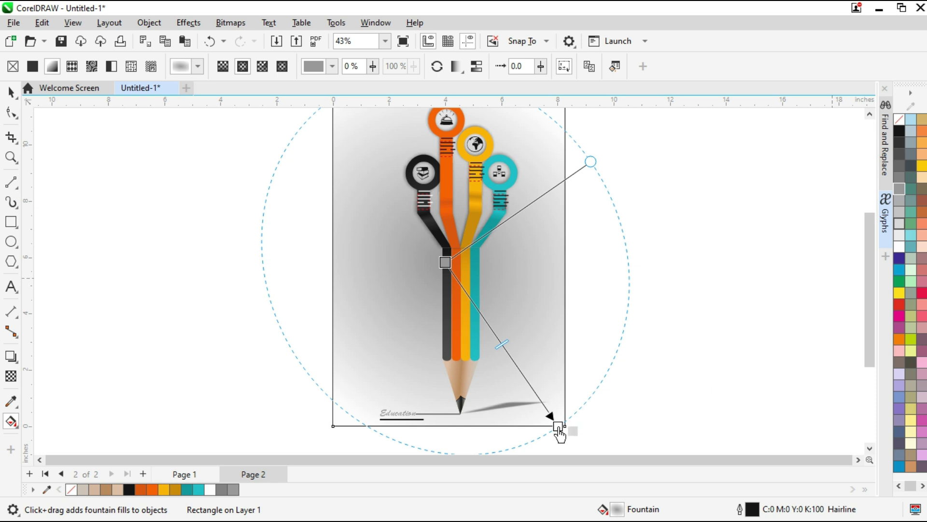
{"action": "left_click_drag", "start_coordinate": [567, 436], "coordinate": [566, 435]}
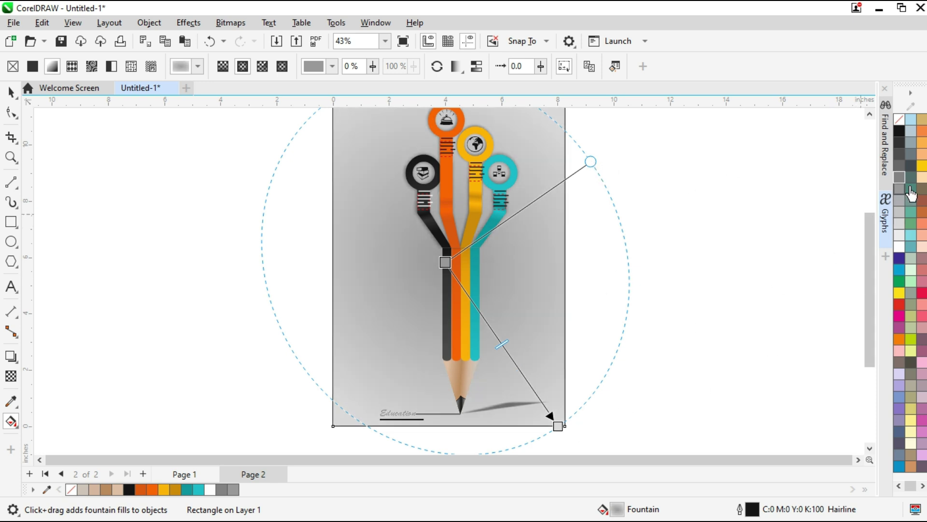
{"action": "left_click_drag", "start_coordinate": [899, 178], "coordinate": [562, 436]}
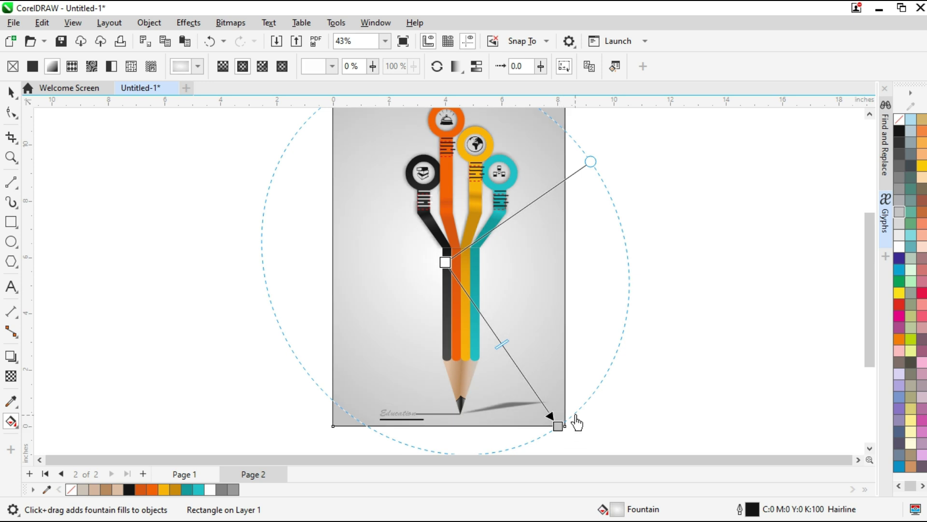
{"action": "left_click", "coordinate": [10, 92]}
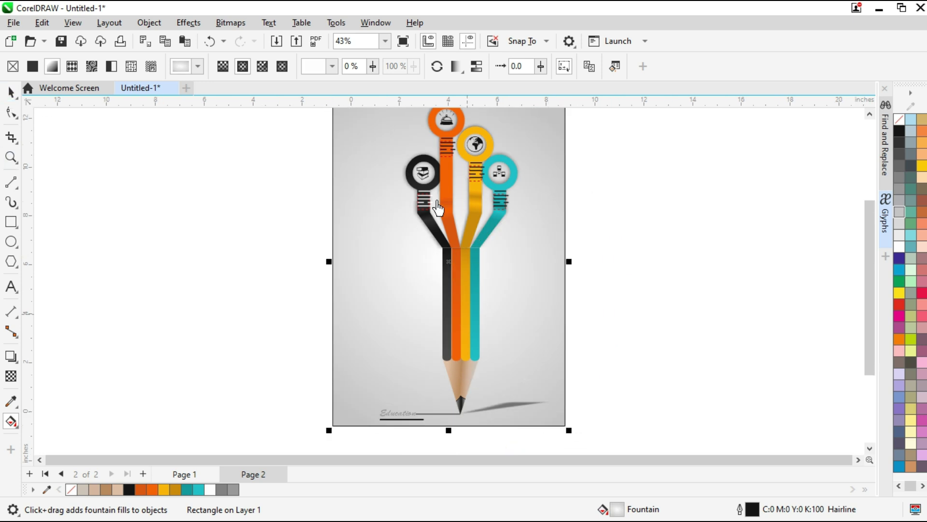
Select all the pencil artwork without the background and shift it slightly left on the page frame
{"action": "left_click", "coordinate": [385, 41]}
{"action": "left_click", "coordinate": [349, 66]}
{"action": "left_click_drag", "start_coordinate": [293, 114], "coordinate": [594, 388]}
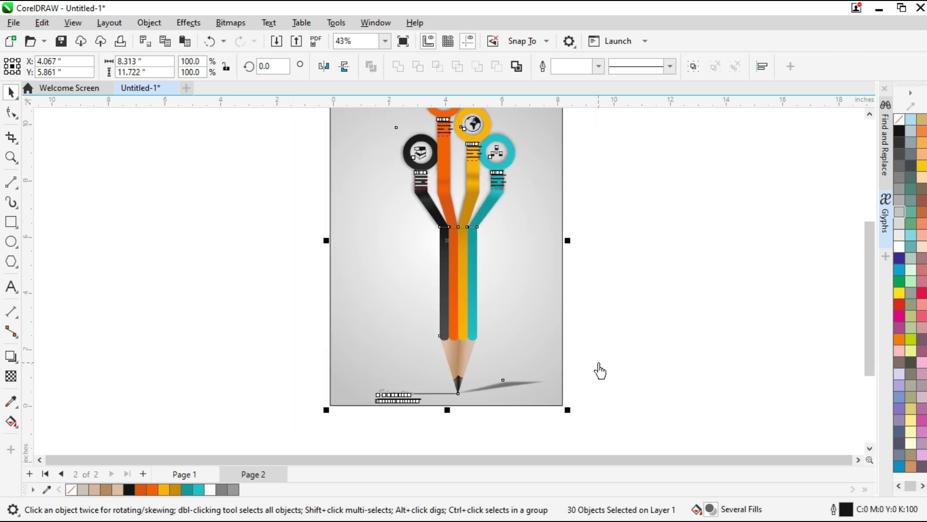
{"action": "left_click", "coordinate": [601, 377]}
{"action": "scroll", "coordinate": [601, 379], "scroll_direction": "down", "scroll_amount": 2}
{"action": "left_click_drag", "start_coordinate": [549, 353], "coordinate": [573, 410]}
{"action": "scroll", "coordinate": [528, 341], "scroll_direction": "up", "scroll_amount": 1}
{"action": "left_click_drag", "start_coordinate": [518, 334], "coordinate": [505, 335]}
Preview the finished infographic with its grey background full-screen
{"action": "left_click", "coordinate": [386, 41]}
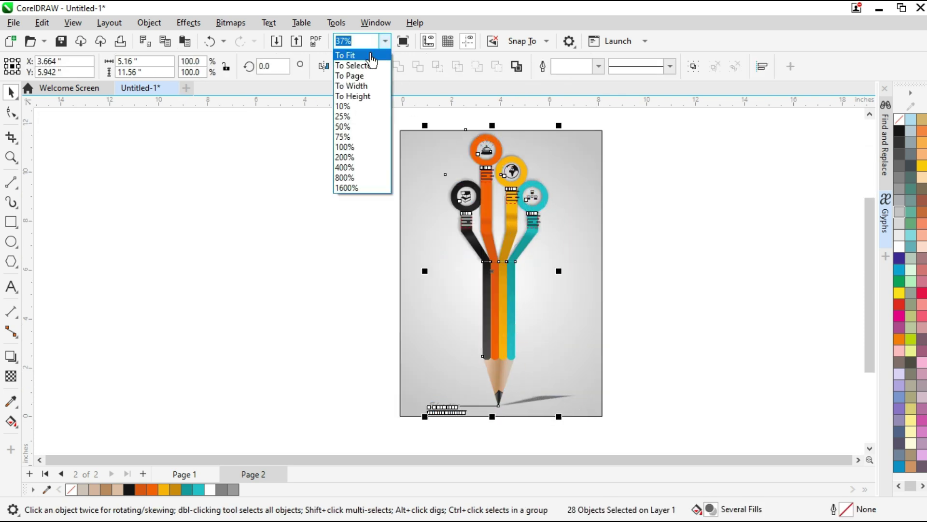
{"action": "left_click", "coordinate": [370, 62]}
{"action": "left_click", "coordinate": [73, 23]}
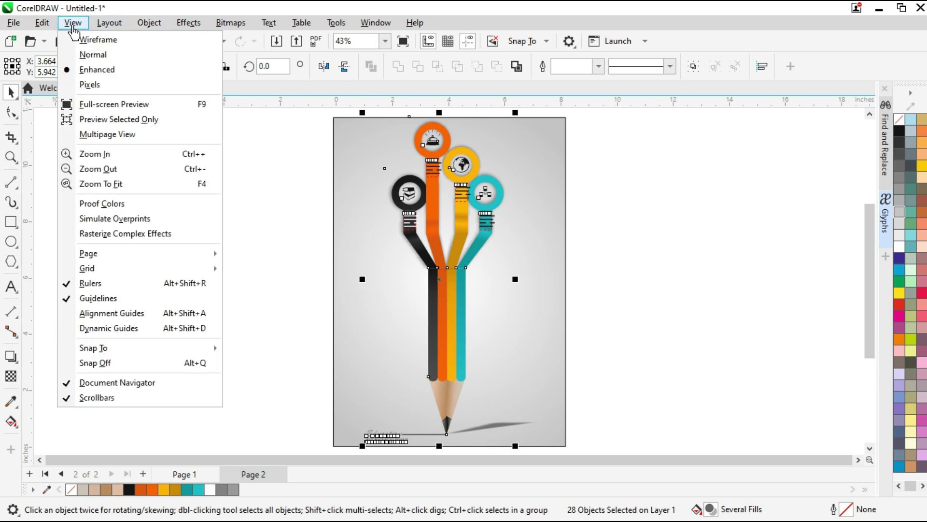
{"action": "left_click", "coordinate": [133, 106]}
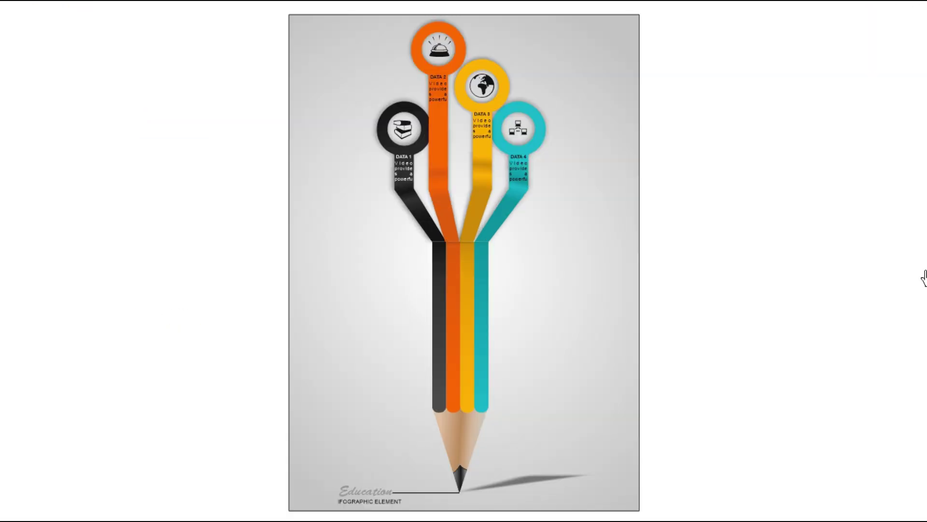